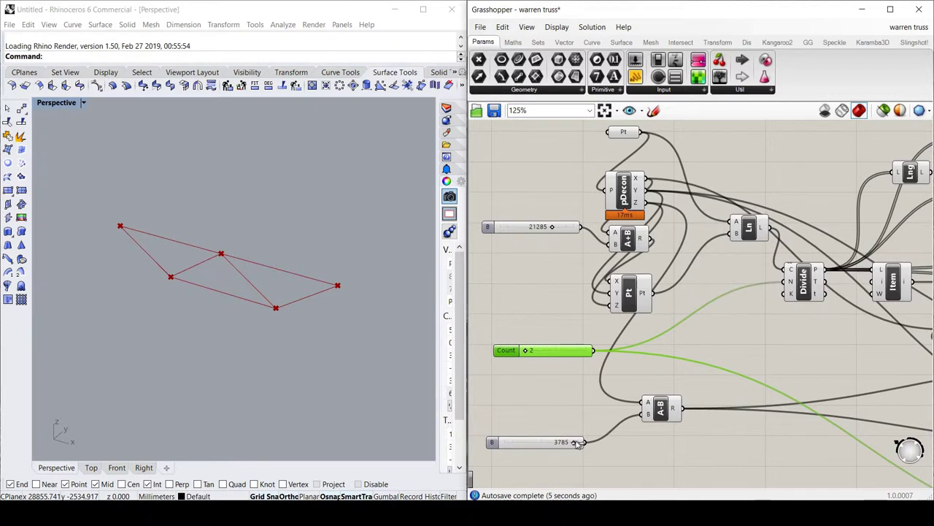
# Drag the Count and length sliders to show the existing Warren truss updating.
pyautogui.moveTo(576, 443); pyautogui.dragTo(560, 444)
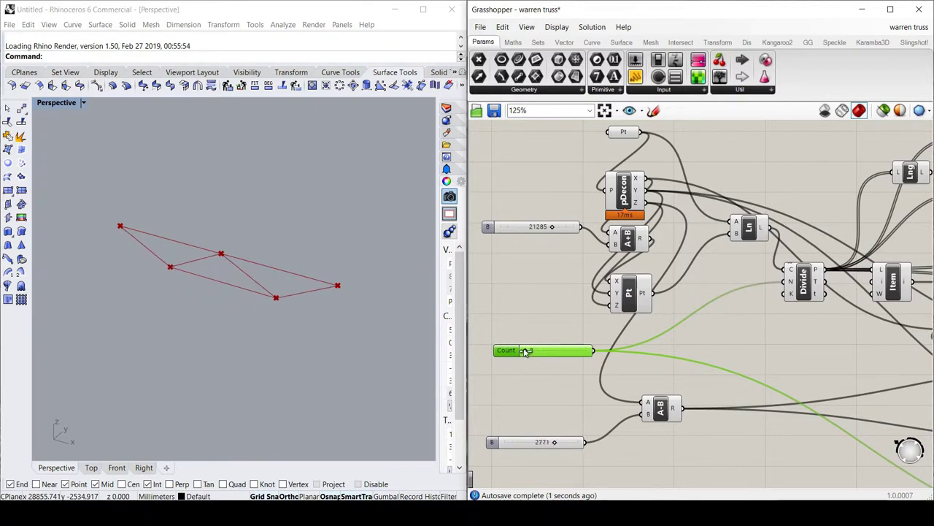
pyautogui.moveTo(525, 351); pyautogui.dragTo(571, 350)
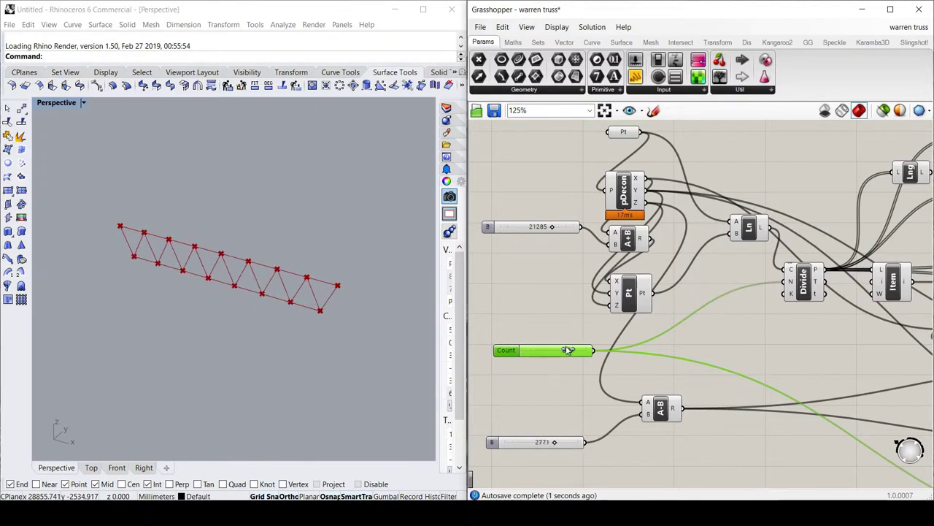
pyautogui.moveTo(555, 442); pyautogui.dragTo(568, 440)
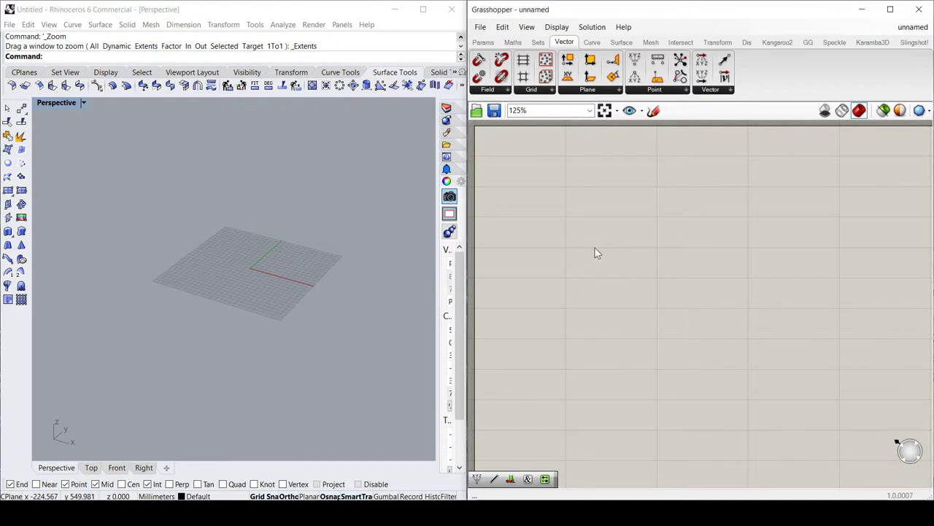
# Place a Point parameter on the empty canvas.
pyautogui.doubleClick(595, 248)
pyautogui.write('point')
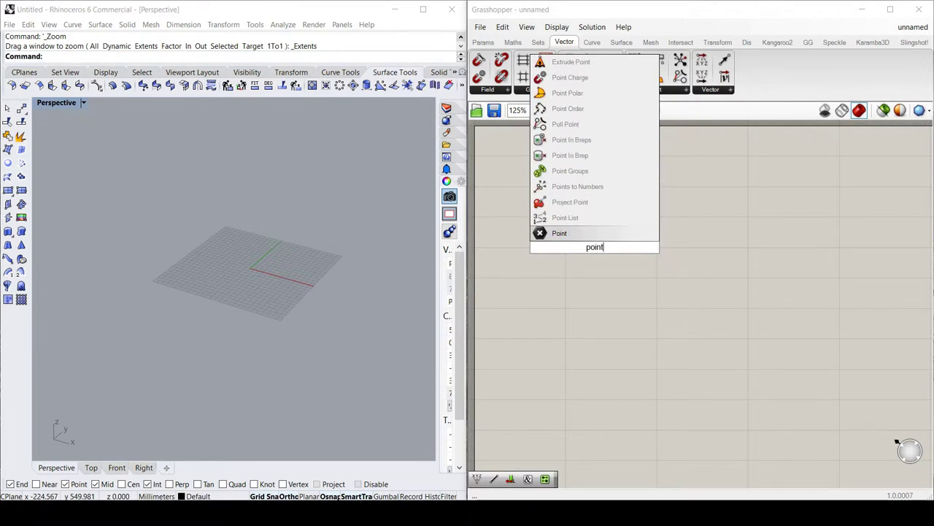
pyautogui.press('Return')
pyautogui.moveTo(597, 250); pyautogui.dragTo(613, 250)
# Set the Point parameter to one point at the origin, 0,0, picked in Rhino.
pyautogui.rightClick(613, 250)
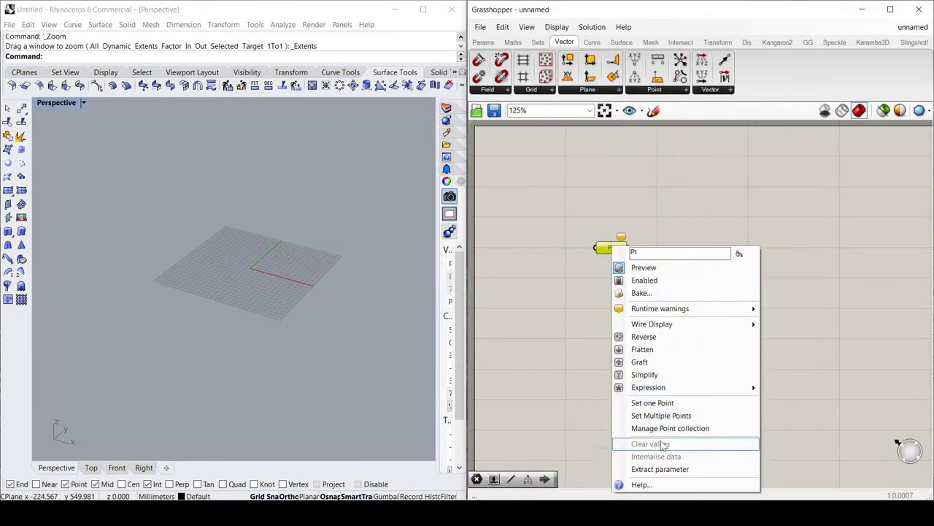
pyautogui.click(652, 403)
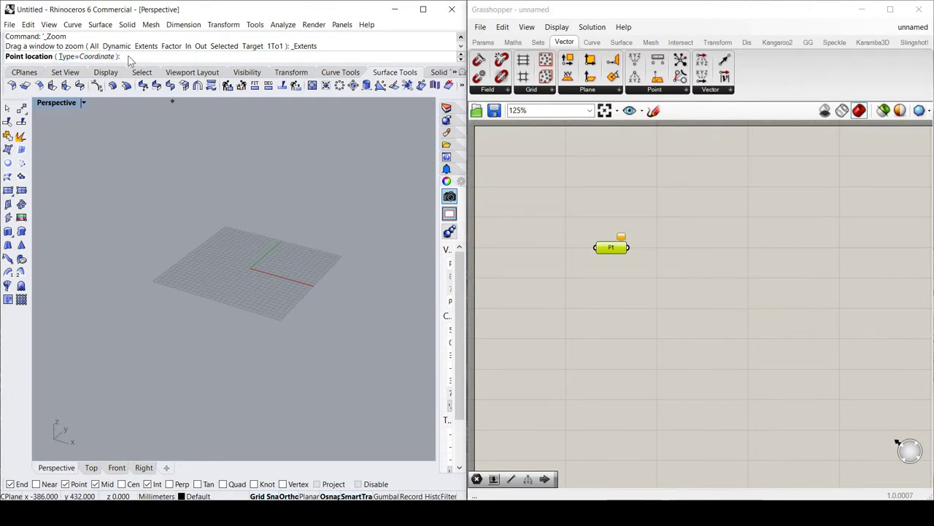
pyautogui.write('0,0')
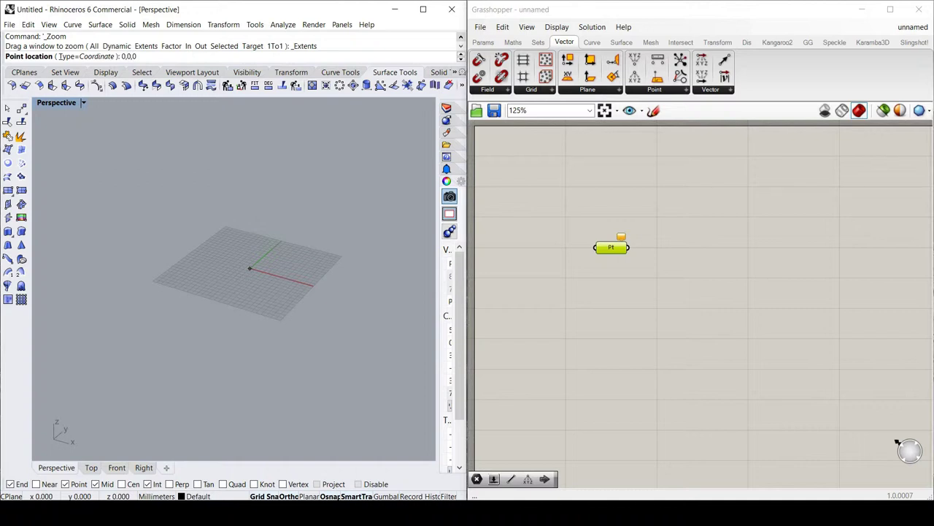
pyautogui.press('Return')
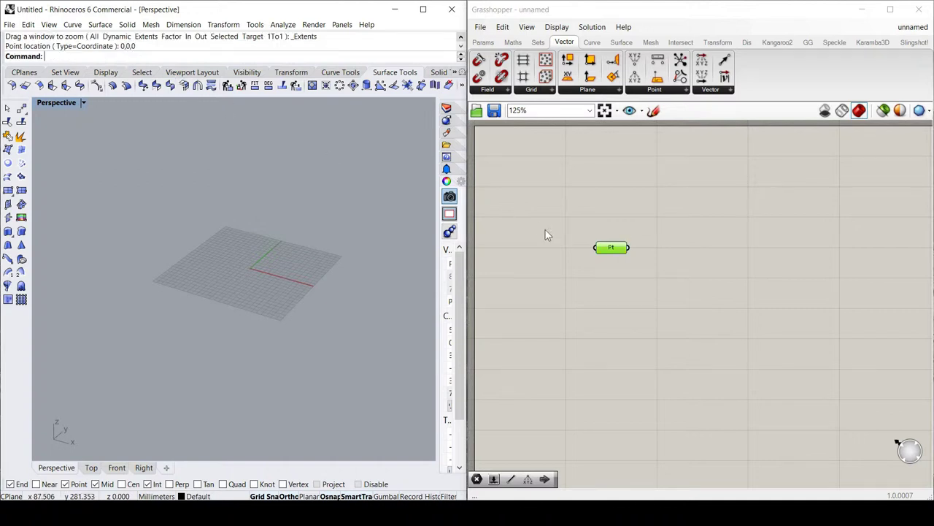
pyautogui.click(611, 262)
pyautogui.click(612, 247)
# Reposition the Point parameter on the canvas.
pyautogui.moveTo(617, 248); pyautogui.dragTo(616, 240)
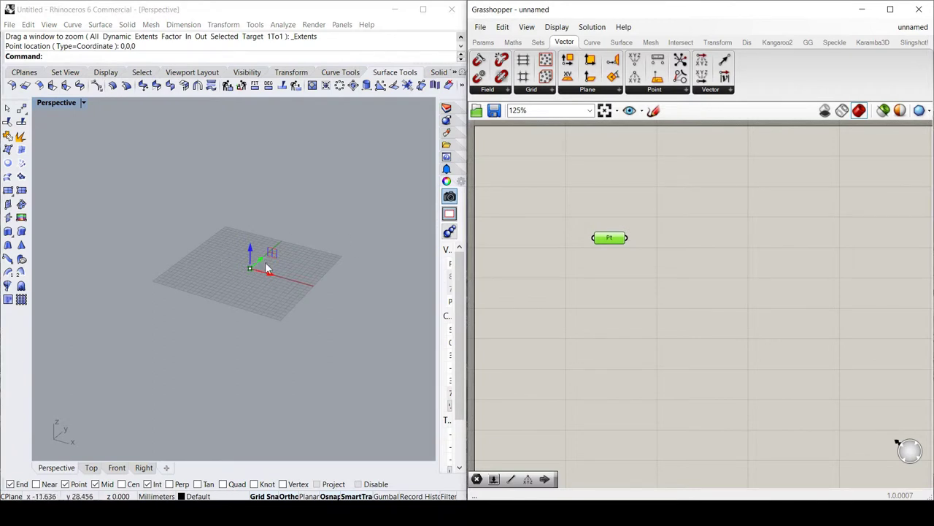
pyautogui.moveTo(612, 241); pyautogui.dragTo(574, 243)
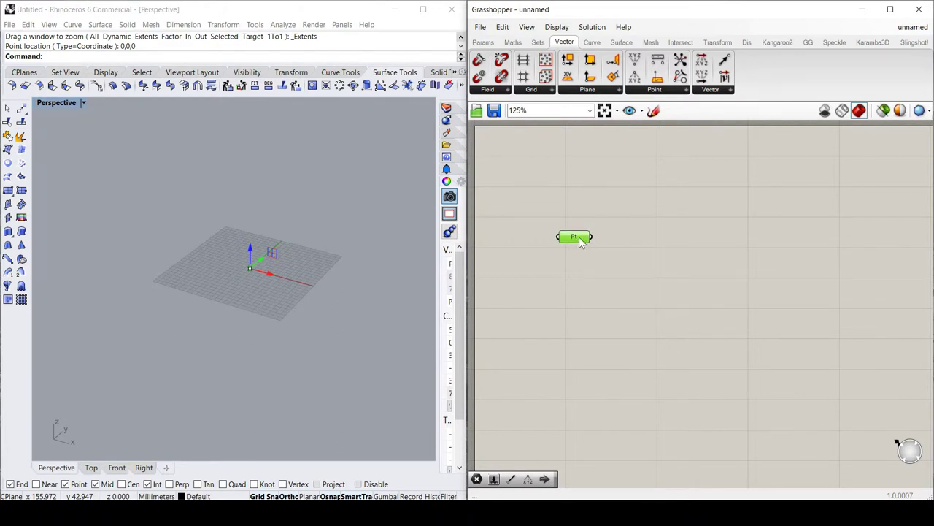
pyautogui.moveTo(582, 245); pyautogui.dragTo(591, 247)
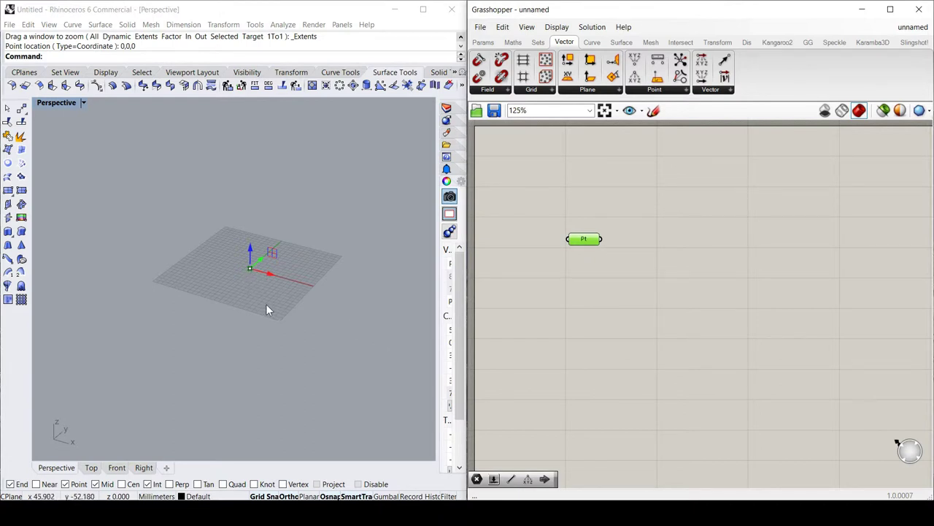
pyautogui.moveTo(590, 245); pyautogui.dragTo(598, 241)
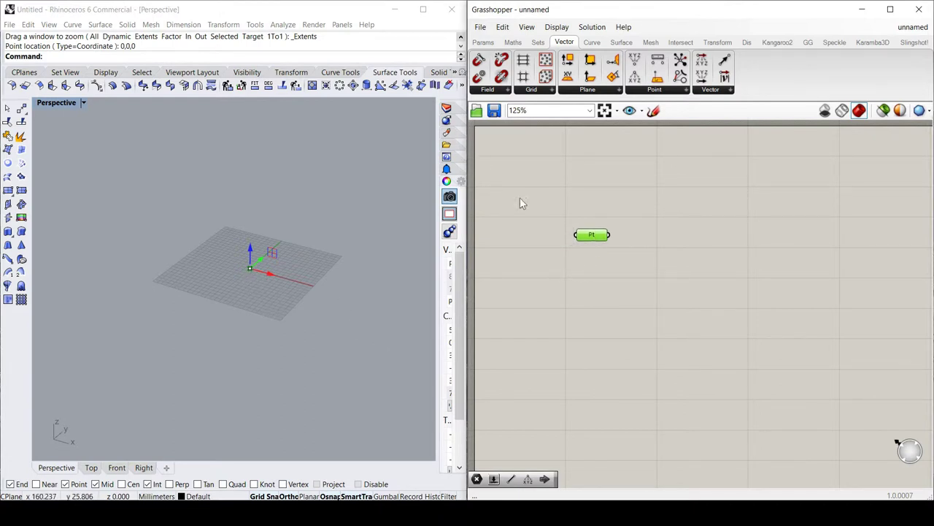
pyautogui.doubleClick(577, 292)
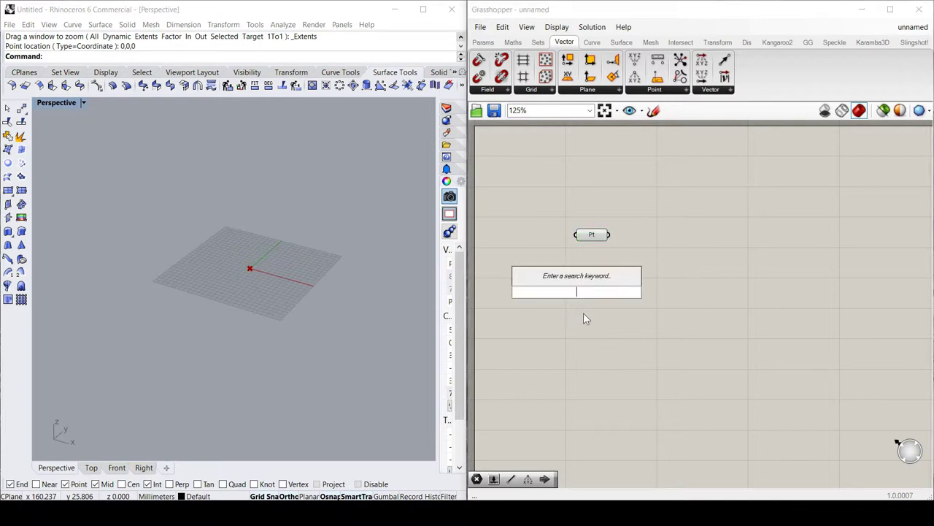
# Add a Number Slider with whole-number rounding and a maximum of 30000.
pyautogui.write('slider')
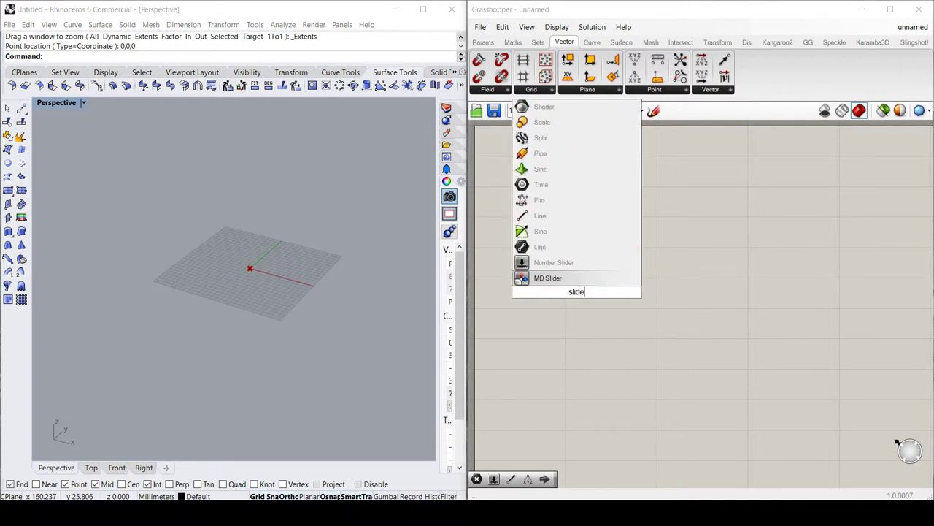
pyautogui.click(562, 263)
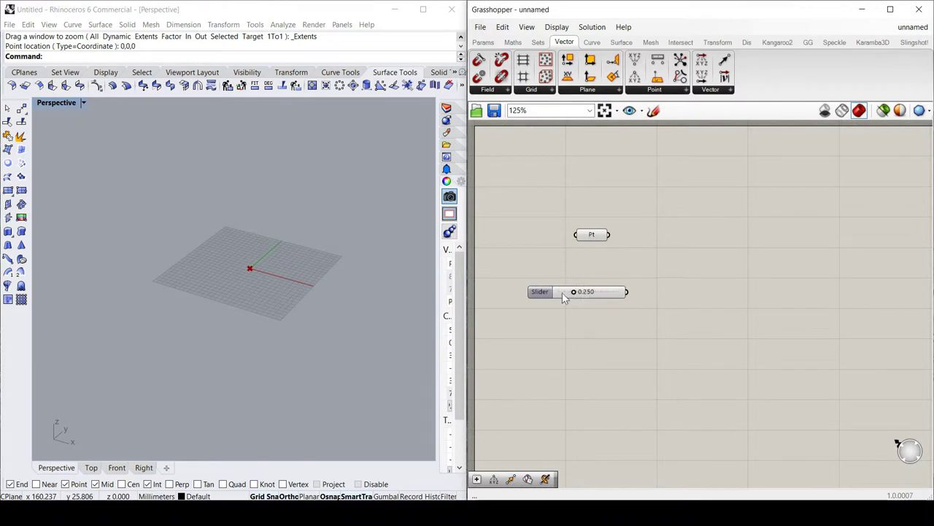
pyautogui.doubleClick(545, 291)
pyautogui.click(557, 259)
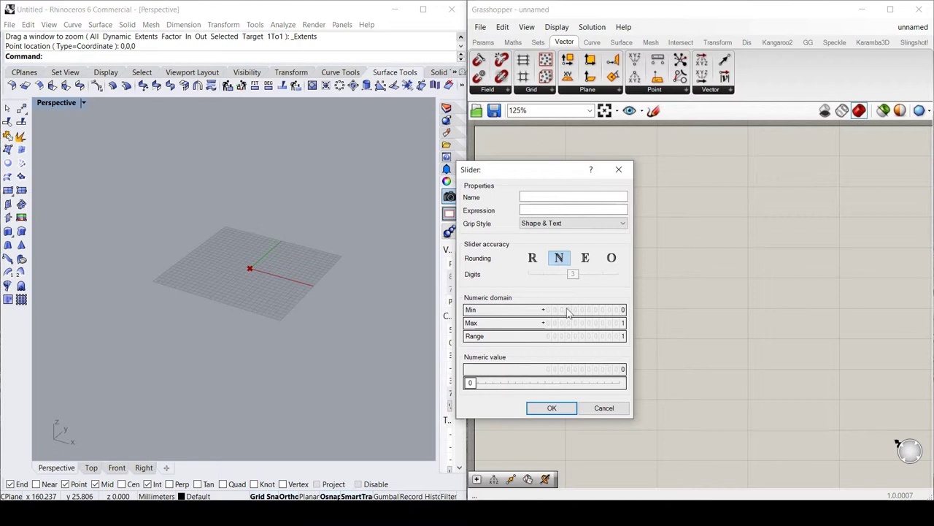
pyautogui.doubleClick(610, 326)
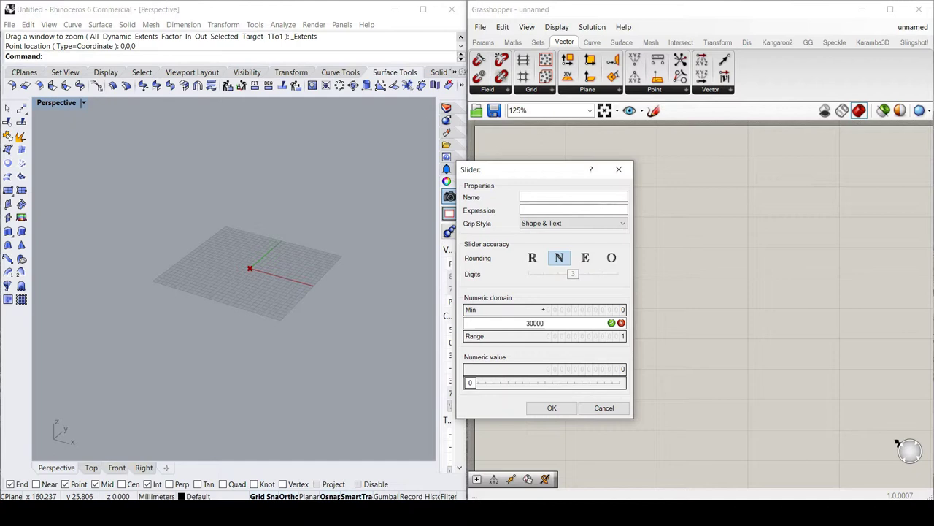
pyautogui.click(552, 408)
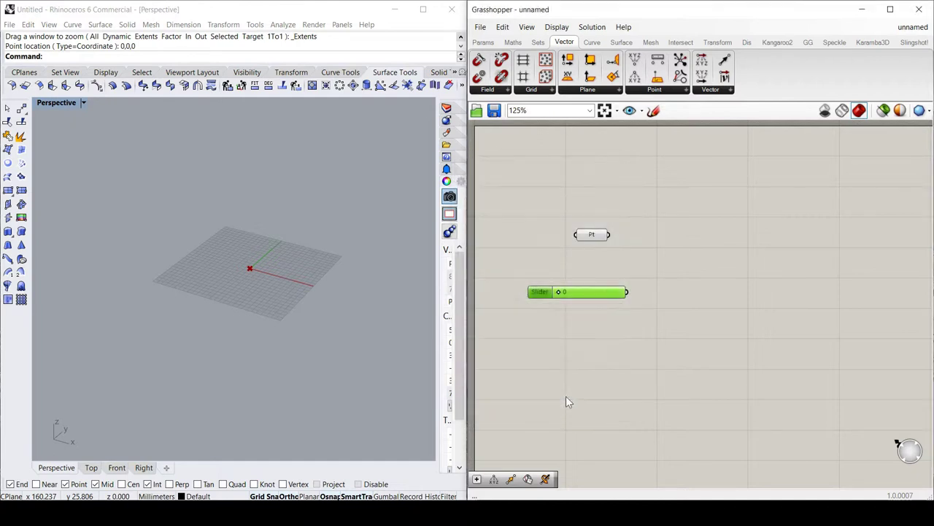
# Set the slider to 22800 and place it below the Point parameter.
pyautogui.moveTo(536, 292); pyautogui.dragTo(609, 318)
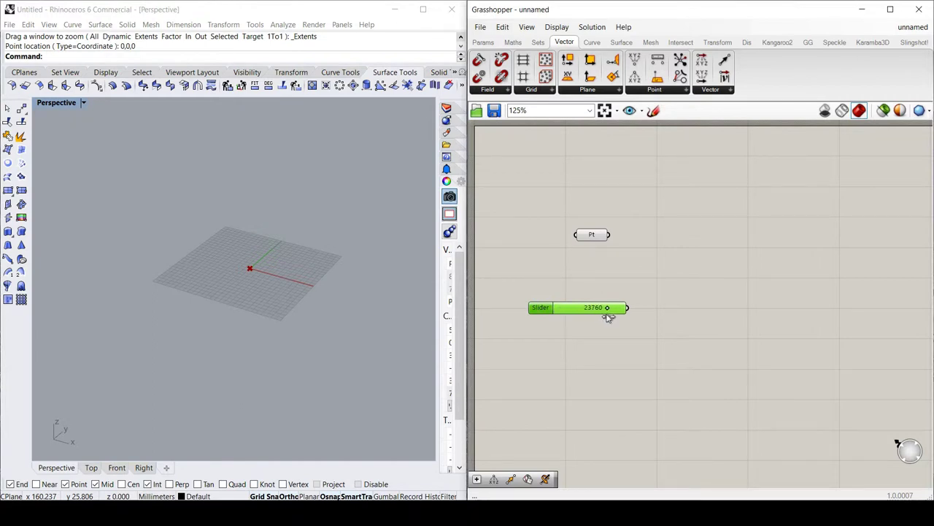
pyautogui.moveTo(545, 312); pyautogui.dragTo(546, 337)
pyautogui.moveTo(609, 332); pyautogui.dragTo(607, 332)
pyautogui.click(611, 243)
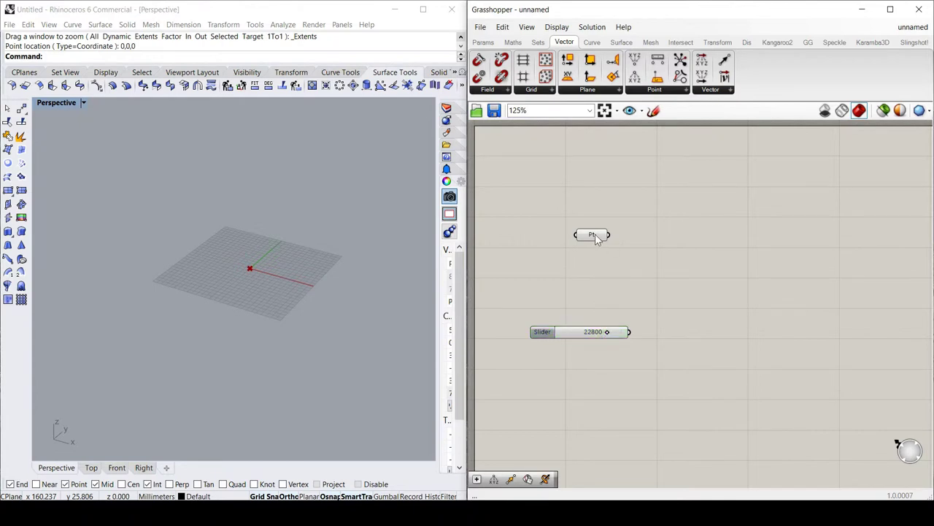
pyautogui.moveTo(599, 238); pyautogui.dragTo(572, 235)
pyautogui.click(638, 191)
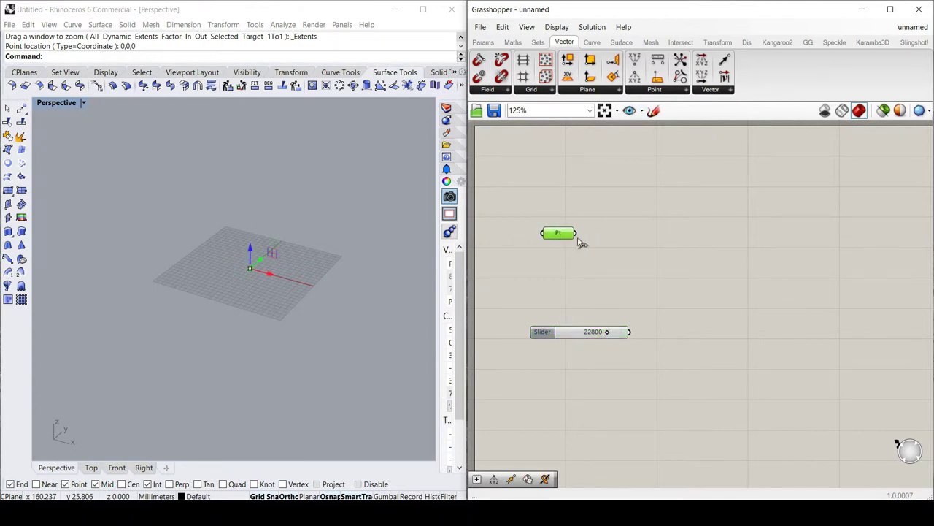
# Add a Deconstruct Point component fed by the Point parameter.
pyautogui.click(681, 210)
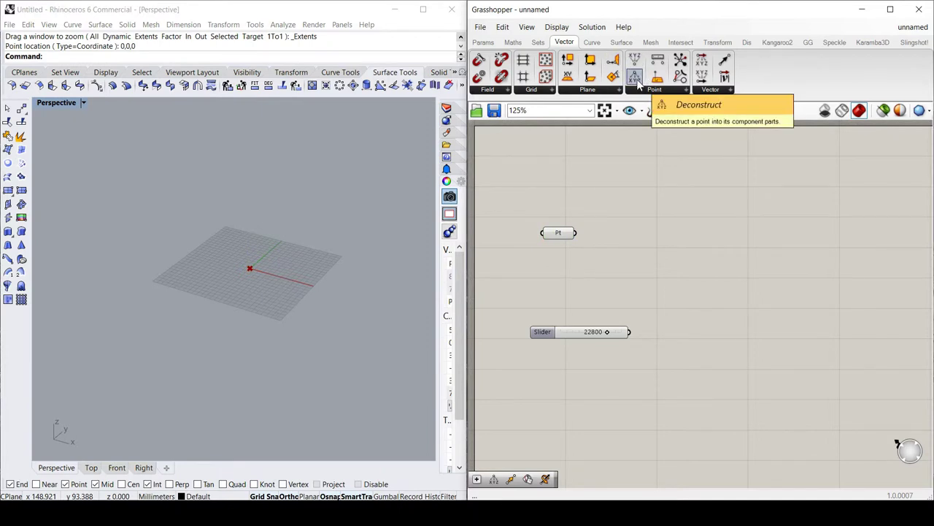
pyautogui.moveTo(637, 80); pyautogui.dragTo(677, 217)
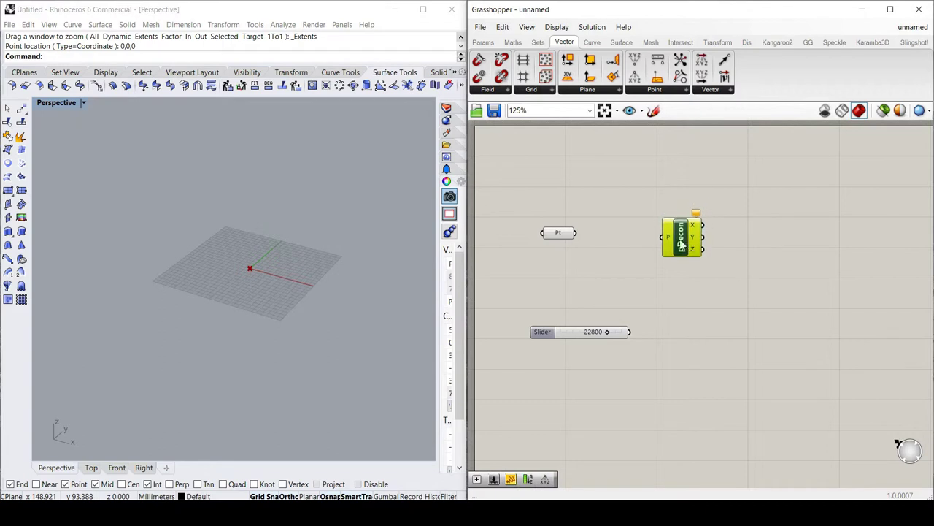
pyautogui.moveTo(577, 234); pyautogui.dragTo(642, 232)
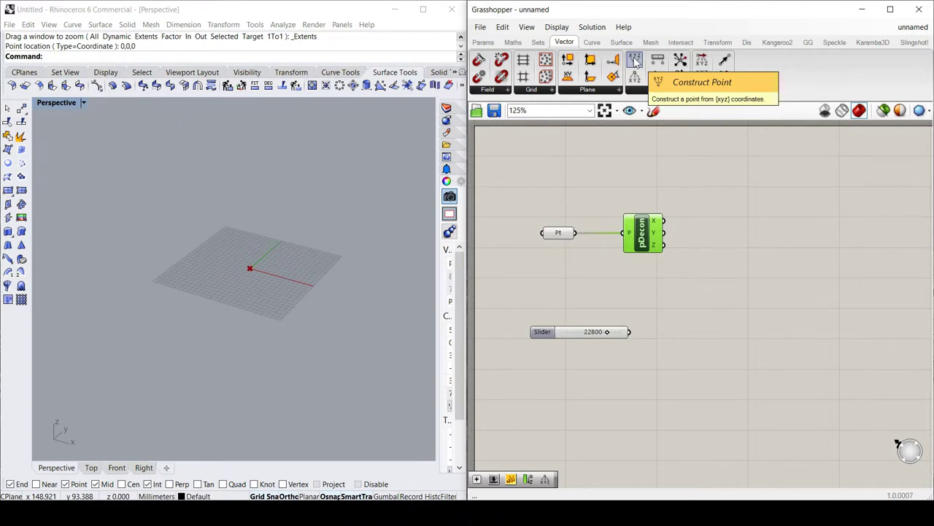
# Add a Construct Point component taking the deconstructed Y and Z coordinates.
pyautogui.moveTo(634, 61); pyautogui.dragTo(750, 231)
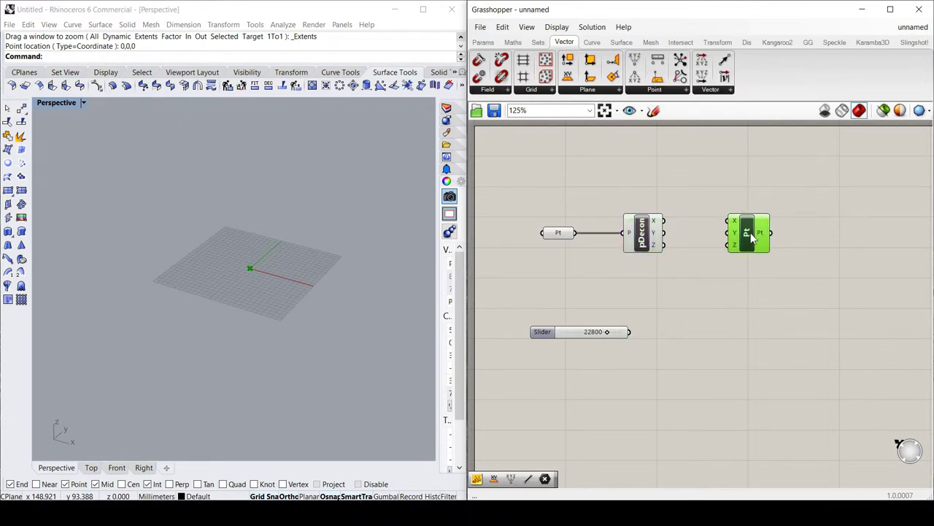
pyautogui.moveTo(554, 332); pyautogui.dragTo(553, 322)
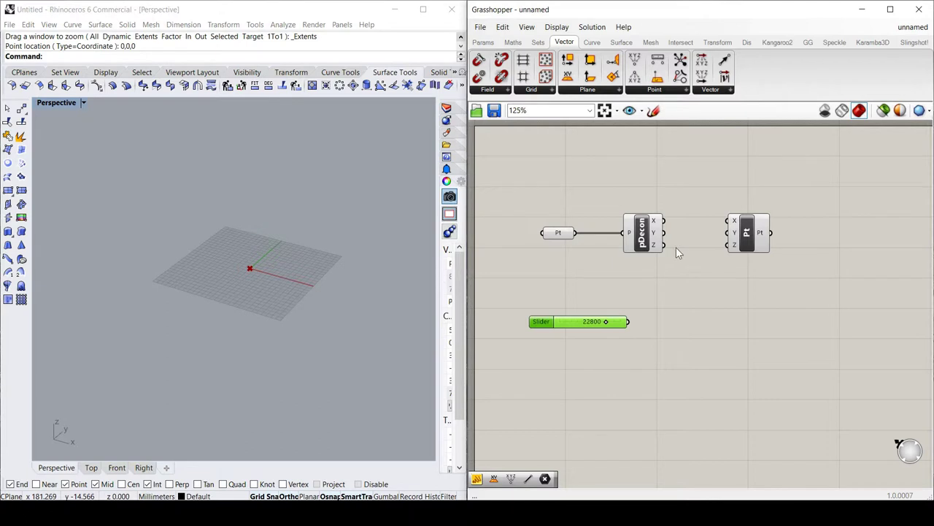
pyautogui.moveTo(664, 244); pyautogui.dragTo(728, 245)
pyautogui.moveTo(665, 232); pyautogui.dragTo(729, 232)
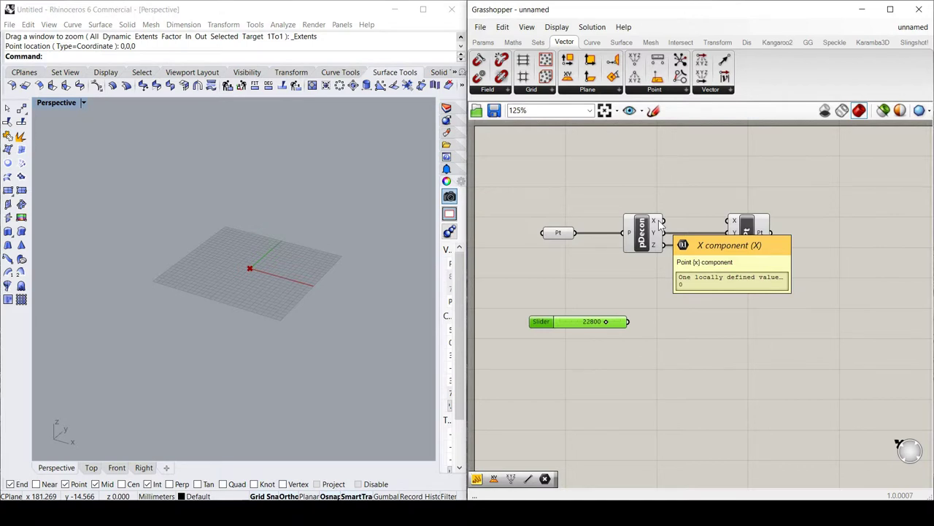
# Add an Addition component summing X and the slider value into the new point's X.
pyautogui.doubleClick(679, 298)
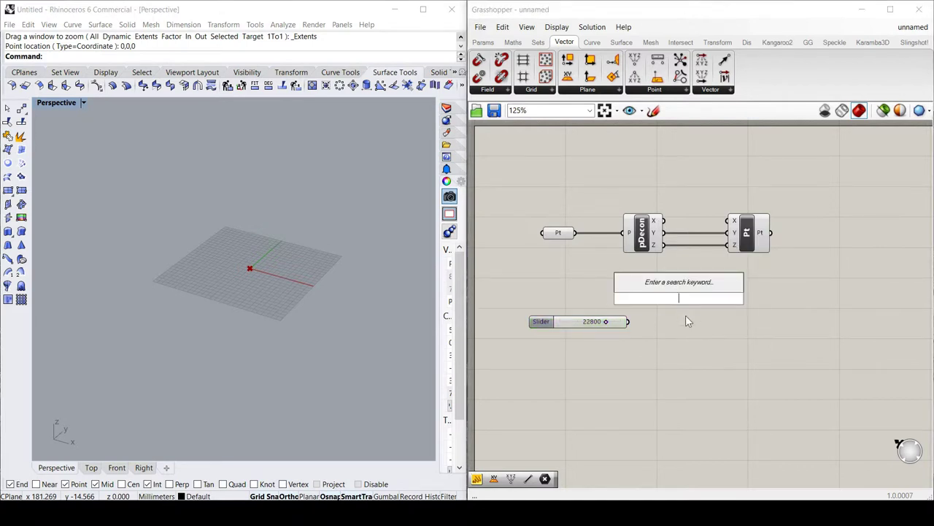
pyautogui.write('addit')
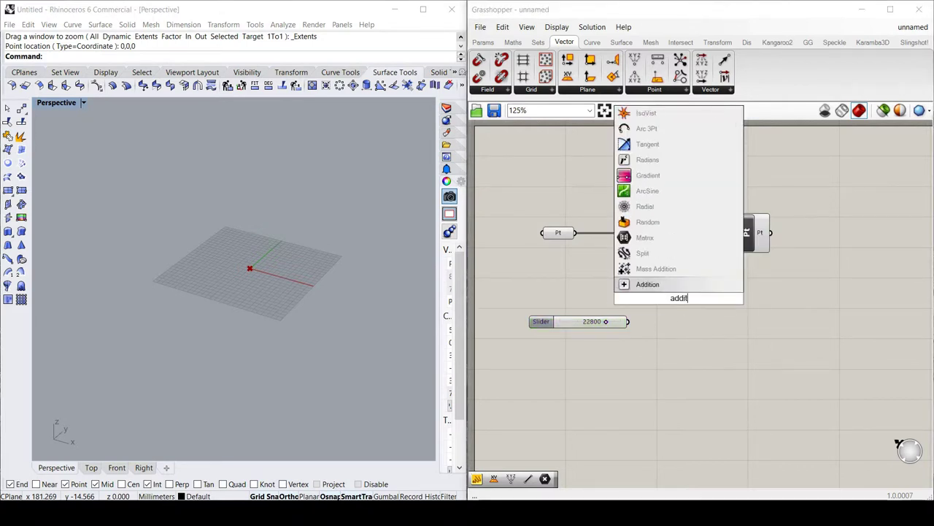
pyautogui.press('Return')
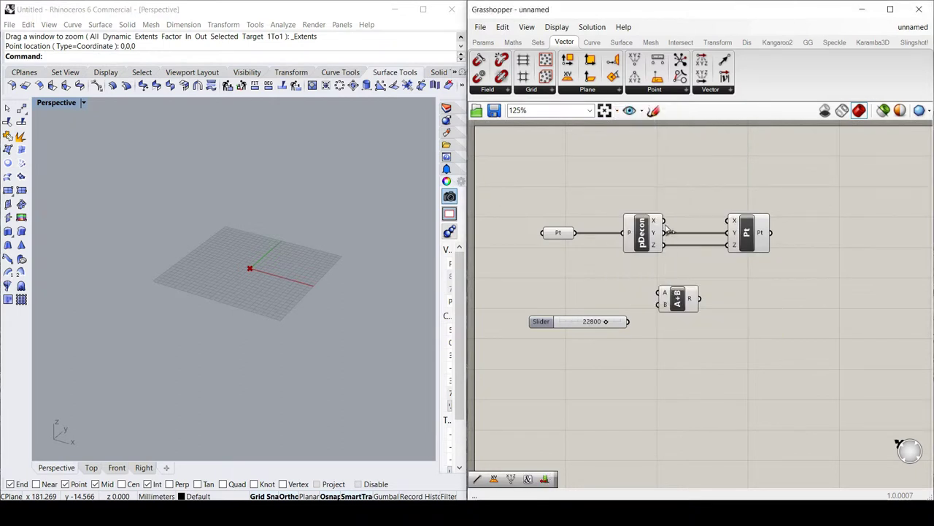
pyautogui.moveTo(667, 221); pyautogui.dragTo(659, 292)
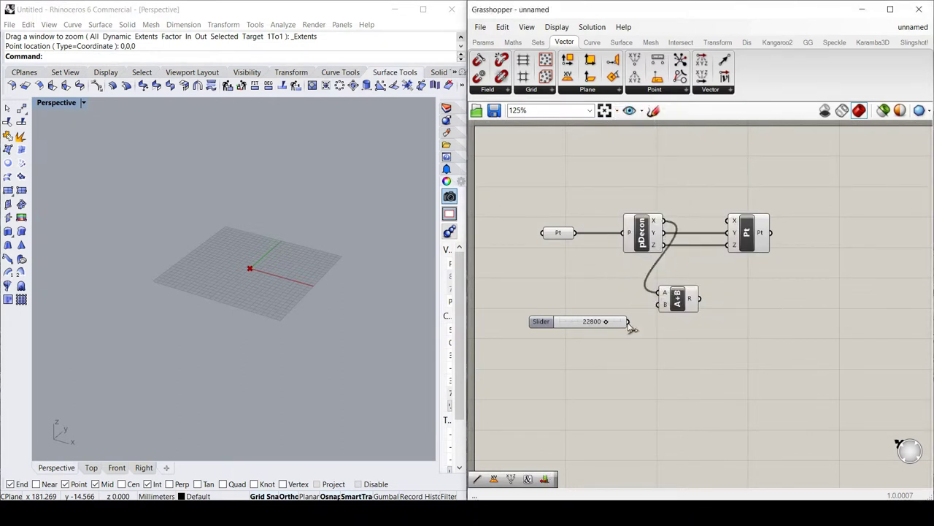
pyautogui.moveTo(627, 321); pyautogui.dragTo(728, 222)
# Lower the offset slider to 19800 so the second point sits apart.
pyautogui.scroll(-10, 232, 257)
pyautogui.scroll(5, 208, 257)
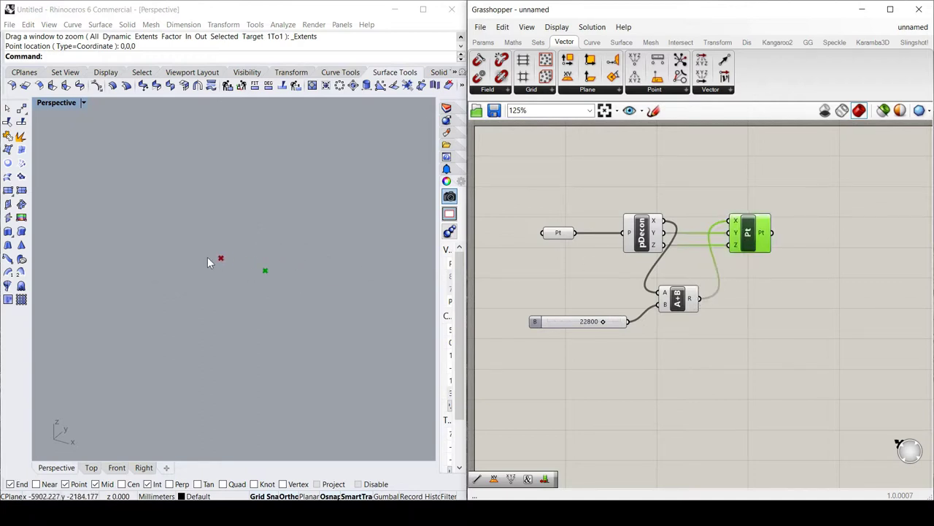
pyautogui.scroll(2, 241, 265)
pyautogui.click(607, 347)
pyautogui.moveTo(608, 329)
pyautogui.mouseDown()
pyautogui.moveTo(575, 327)
pyautogui.moveTo(599, 326)
pyautogui.mouseUp()
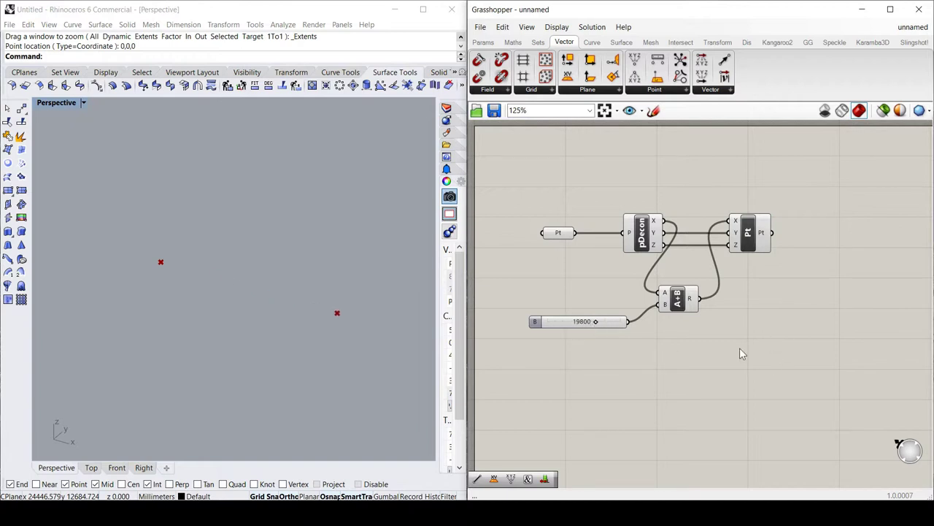
pyautogui.scroll(-2, 743, 311)
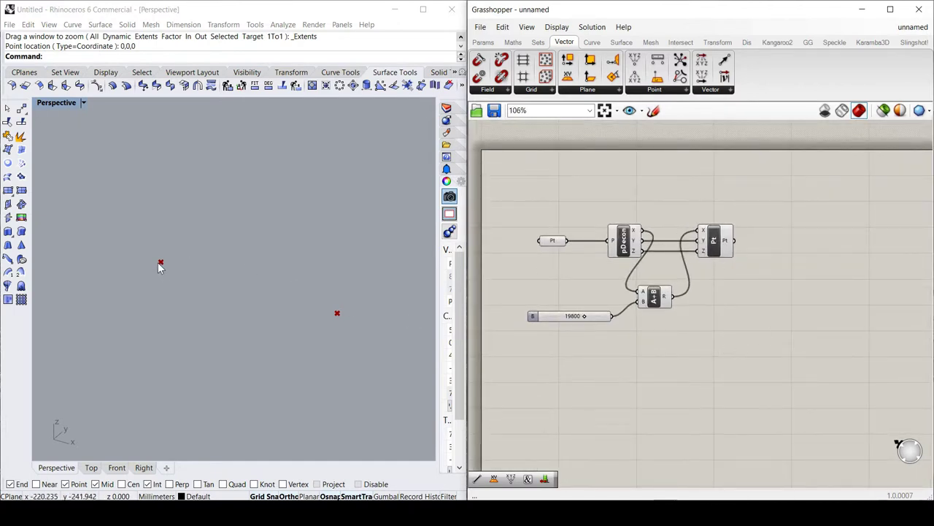
# Add a Line component from the original point (A) to the offset point (B).
pyautogui.doubleClick(789, 291)
pyautogui.write('line')
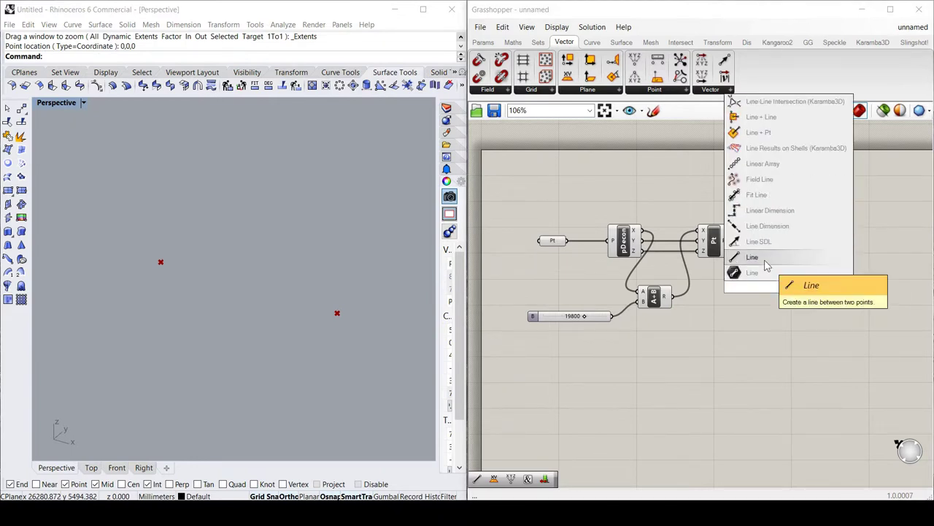
pyautogui.click(766, 266)
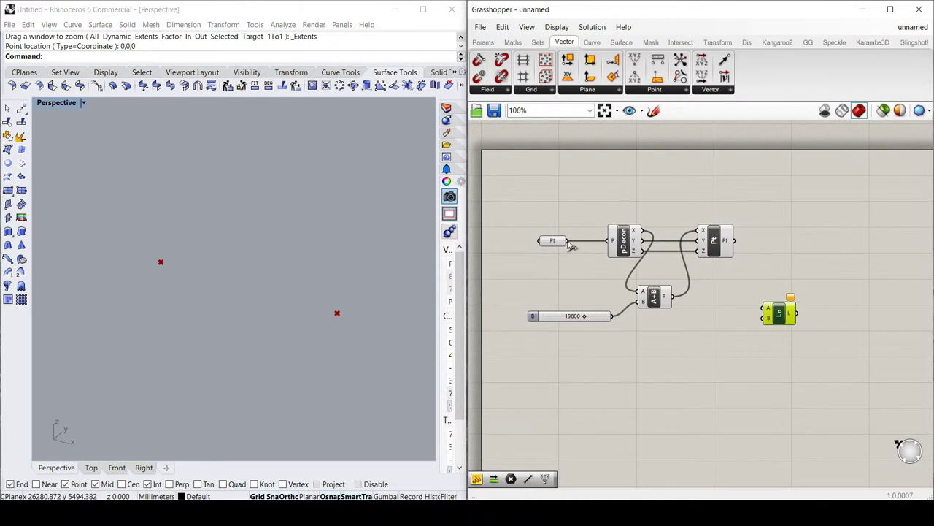
pyautogui.moveTo(567, 241); pyautogui.dragTo(766, 312)
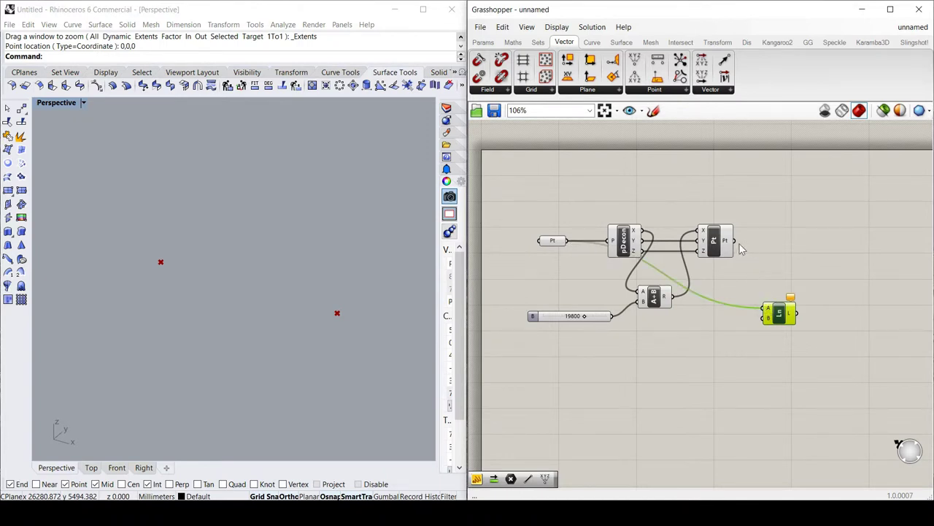
pyautogui.moveTo(734, 240); pyautogui.dragTo(763, 319)
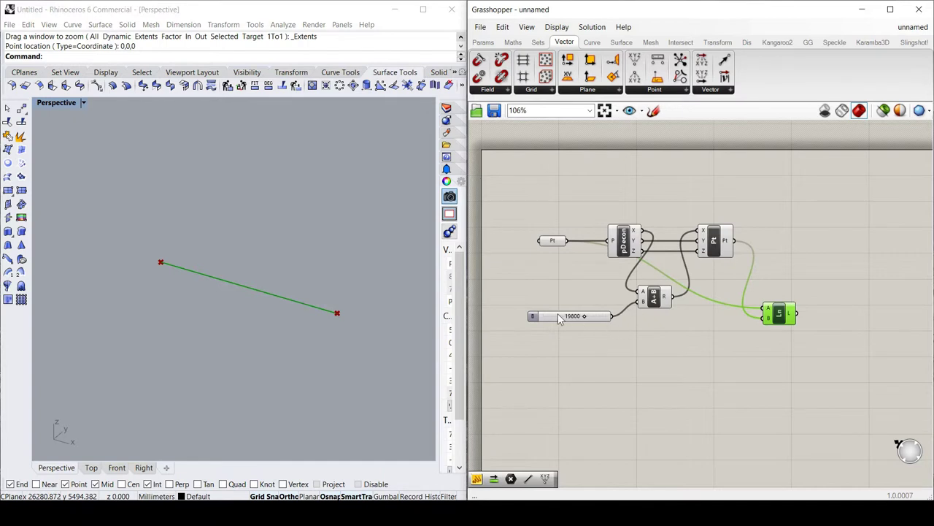
# Rearrange the slider, A+B, pDecon, Pt and Line components into a tidy column.
pyautogui.moveTo(552, 317); pyautogui.dragTo(540, 333)
pyautogui.moveTo(653, 297); pyautogui.dragTo(570, 299)
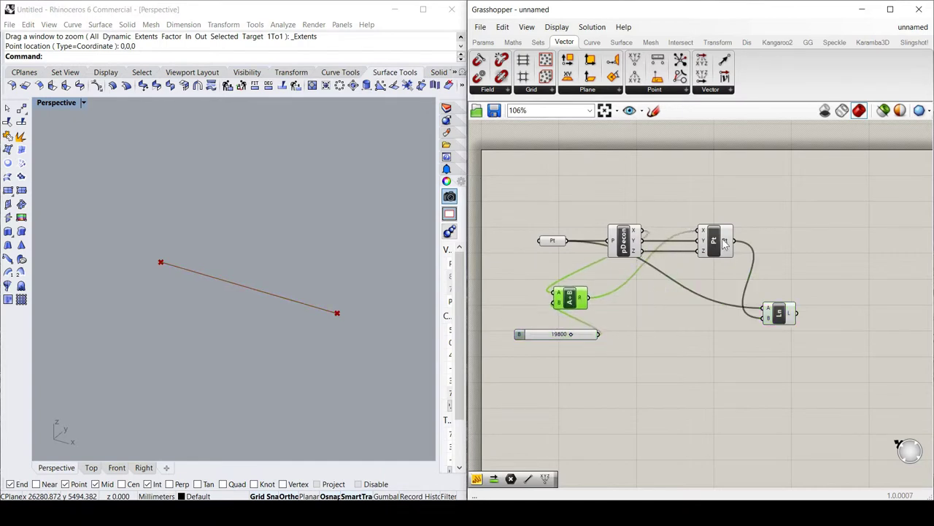
pyautogui.moveTo(713, 246); pyautogui.dragTo(631, 314)
pyautogui.moveTo(624, 241); pyautogui.dragTo(673, 228)
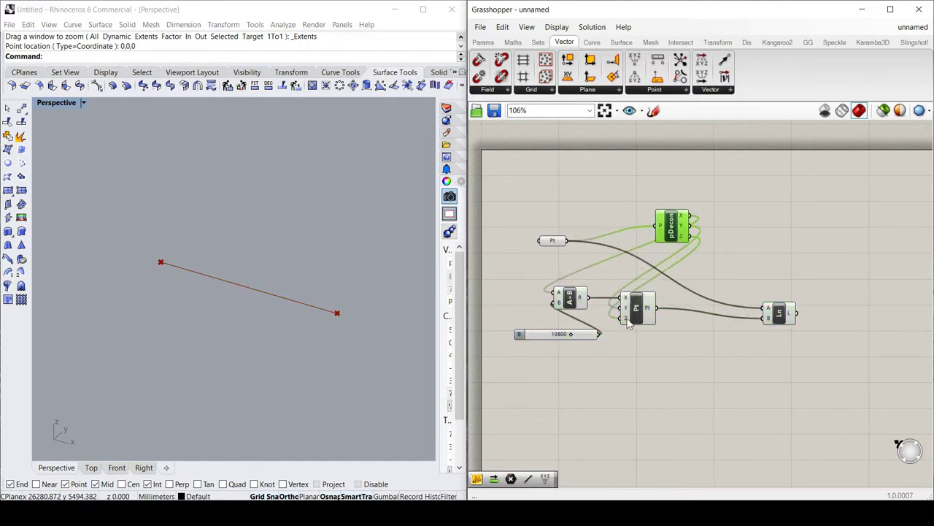
pyautogui.moveTo(631, 314); pyautogui.dragTo(677, 296)
pyautogui.moveTo(777, 322); pyautogui.dragTo(775, 271)
pyautogui.moveTo(560, 243); pyautogui.dragTo(679, 181)
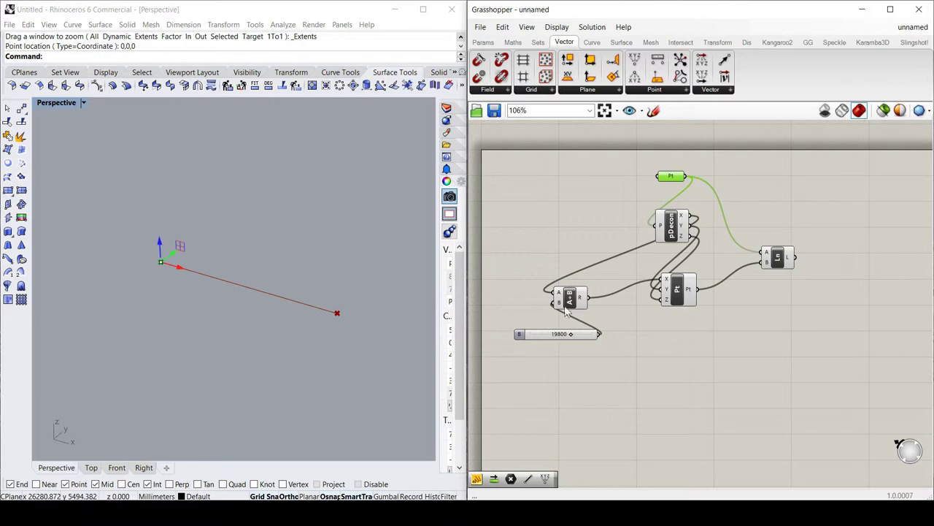
pyautogui.moveTo(570, 299); pyautogui.dragTo(675, 261)
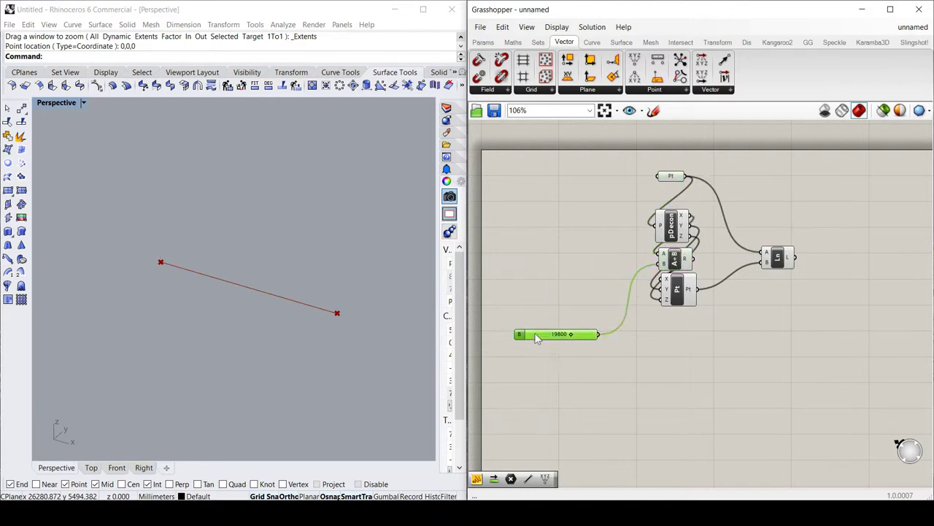
pyautogui.moveTo(534, 337); pyautogui.dragTo(569, 260)
# Fine-tune the Construct Point and A+B positions, then preview the line.
pyautogui.click(699, 357)
pyautogui.click(679, 295)
pyautogui.moveTo(679, 295); pyautogui.dragTo(678, 322)
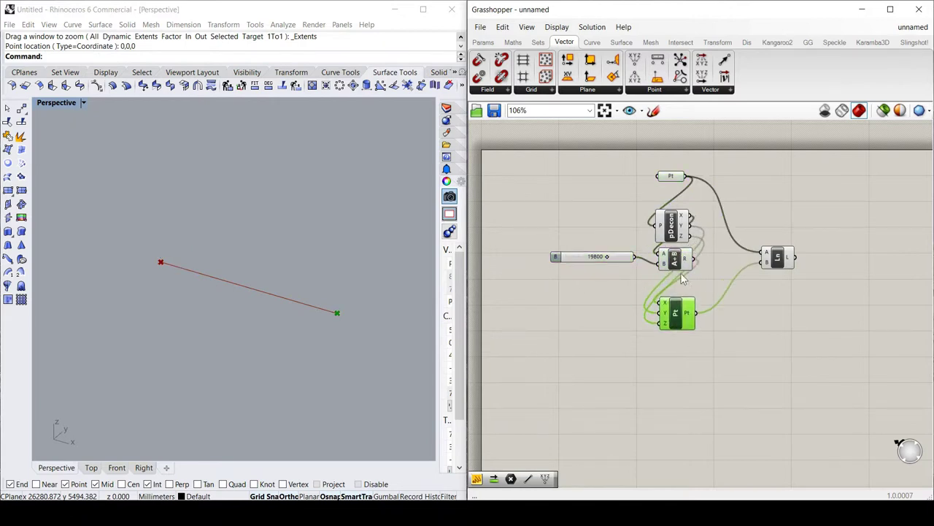
pyautogui.moveTo(681, 275); pyautogui.dragTo(681, 284)
pyautogui.click(754, 337)
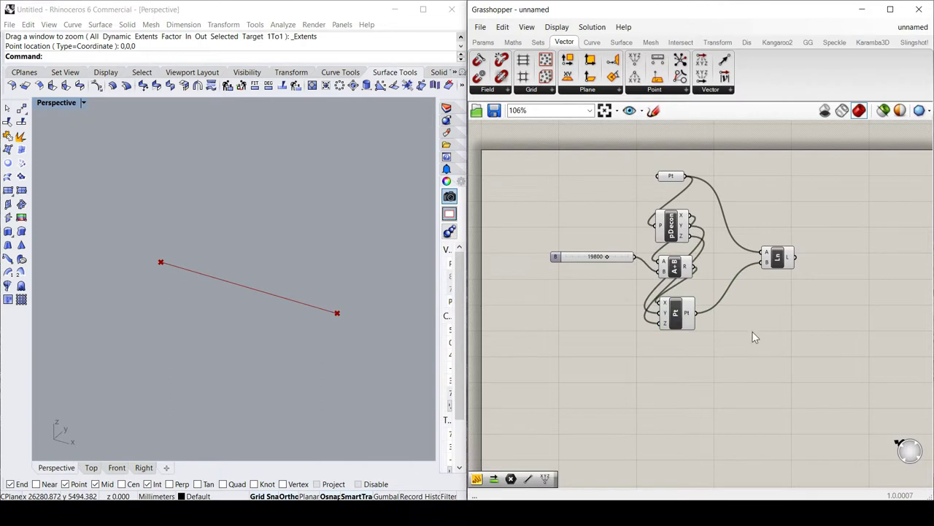
pyautogui.click(768, 257)
pyautogui.scroll(-1, 752, 292)
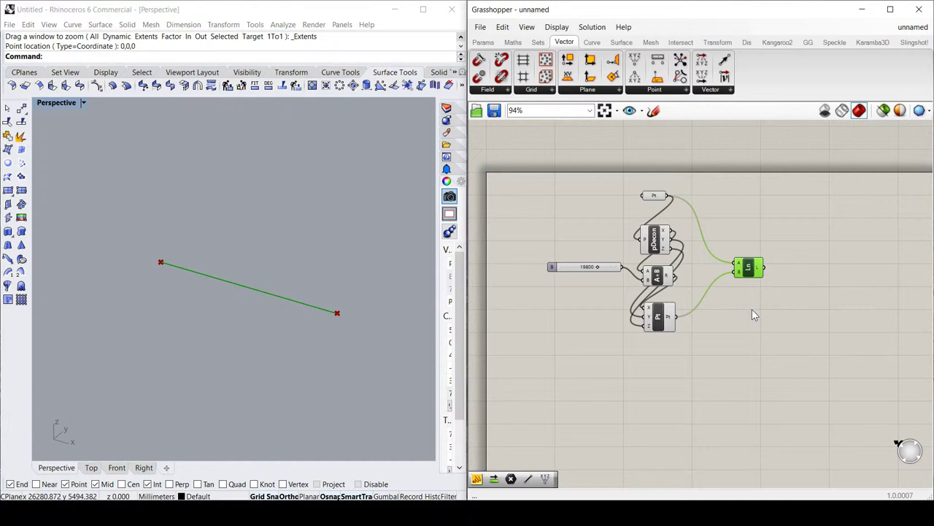
pyautogui.doubleClick(608, 378)
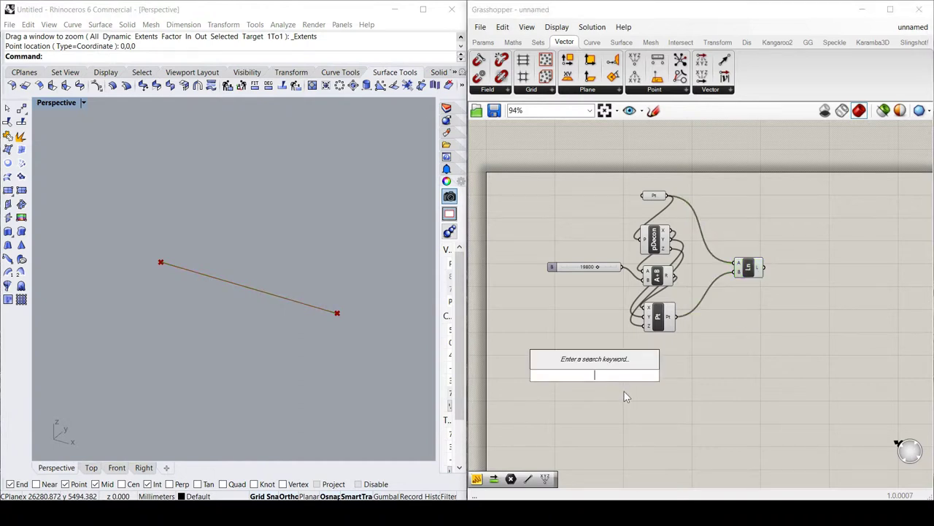
# Add a whole-number Number Slider ranging 0 to 10 below the network.
pyautogui.write('slider')
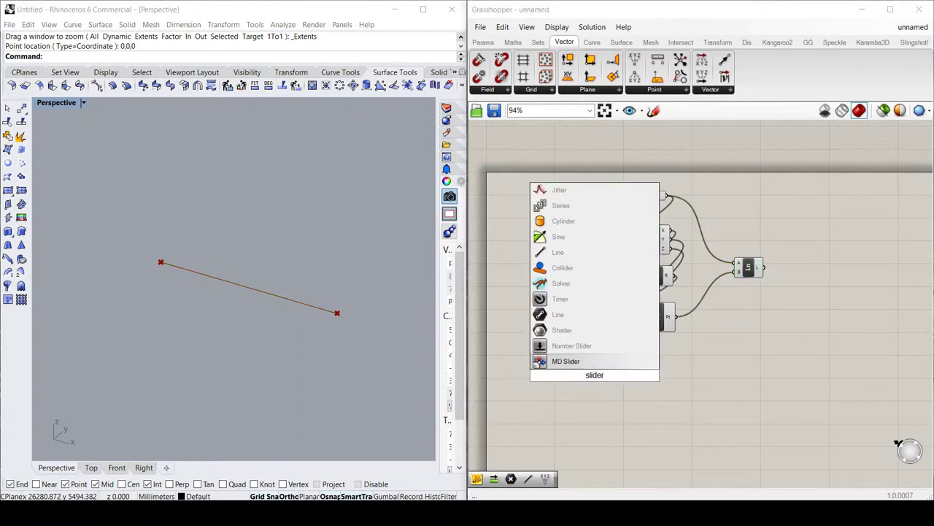
pyautogui.click(576, 348)
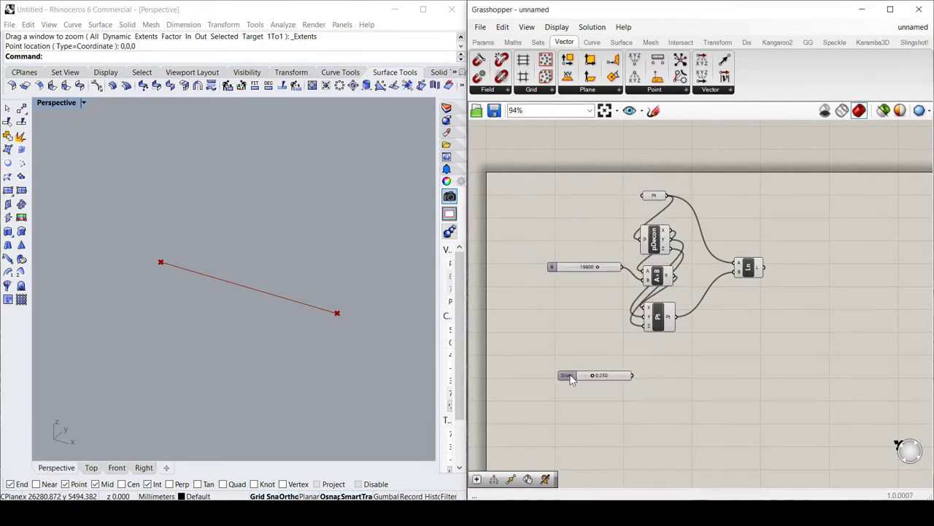
pyautogui.doubleClick(569, 374)
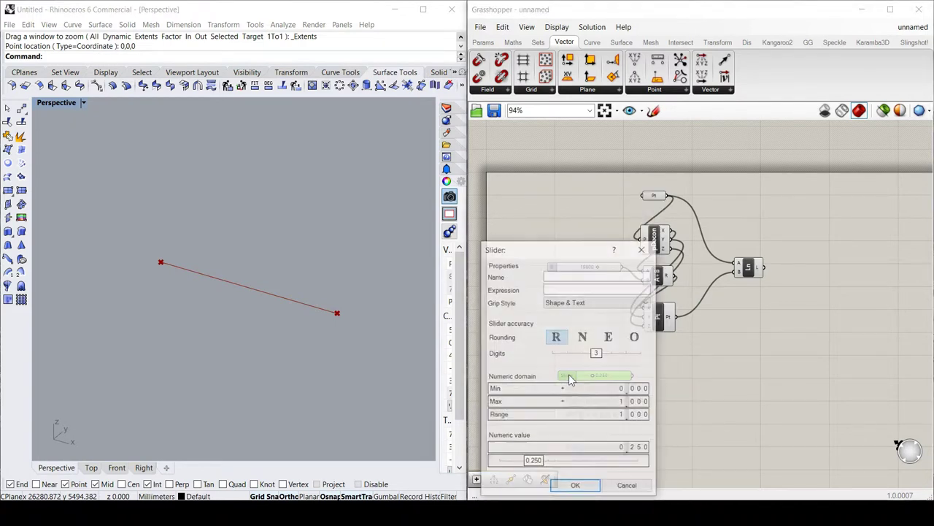
pyautogui.click(583, 338)
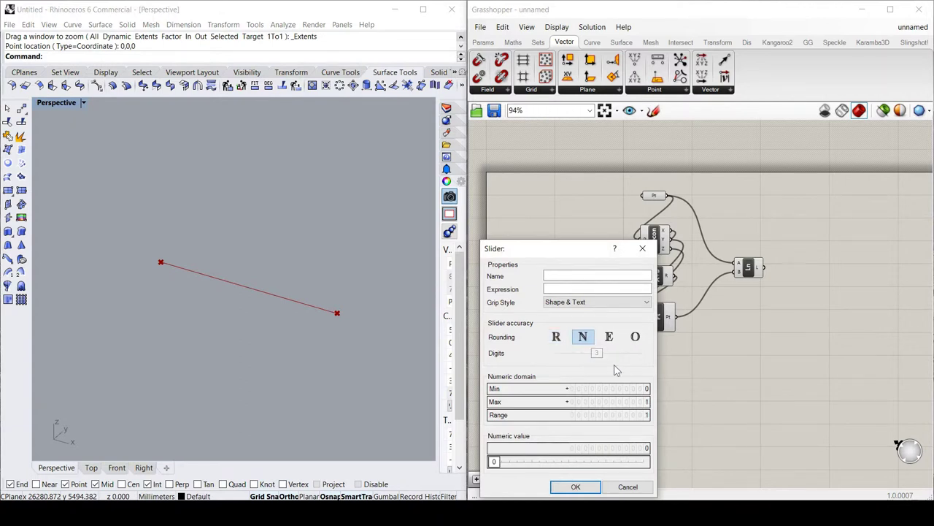
pyautogui.doubleClick(618, 406)
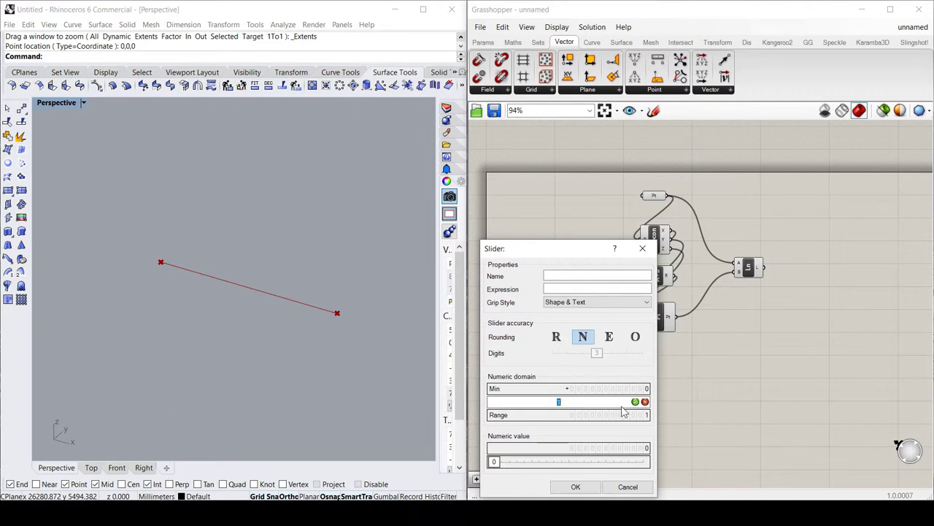
pyautogui.write('10')
pyautogui.click(590, 487)
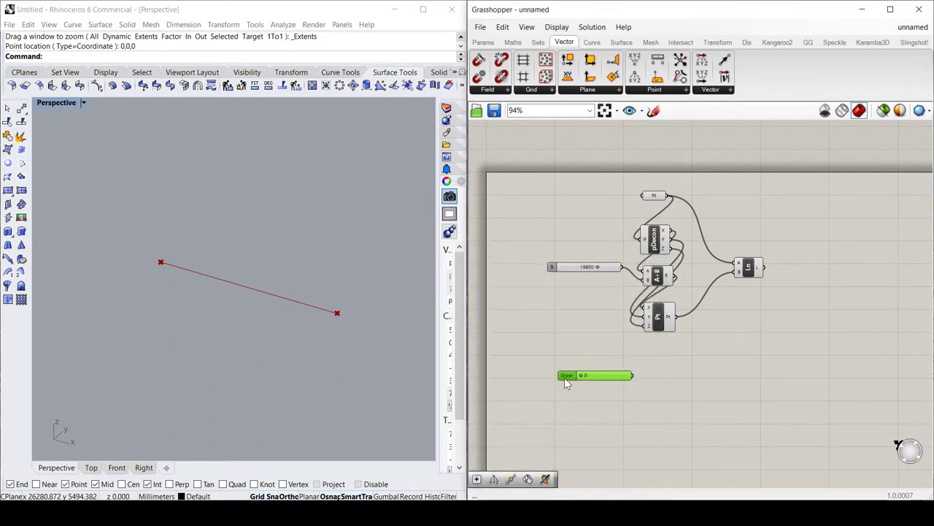
pyautogui.moveTo(564, 378); pyautogui.dragTo(561, 384)
# Select the Line component on the canvas.
pyautogui.click(744, 273)
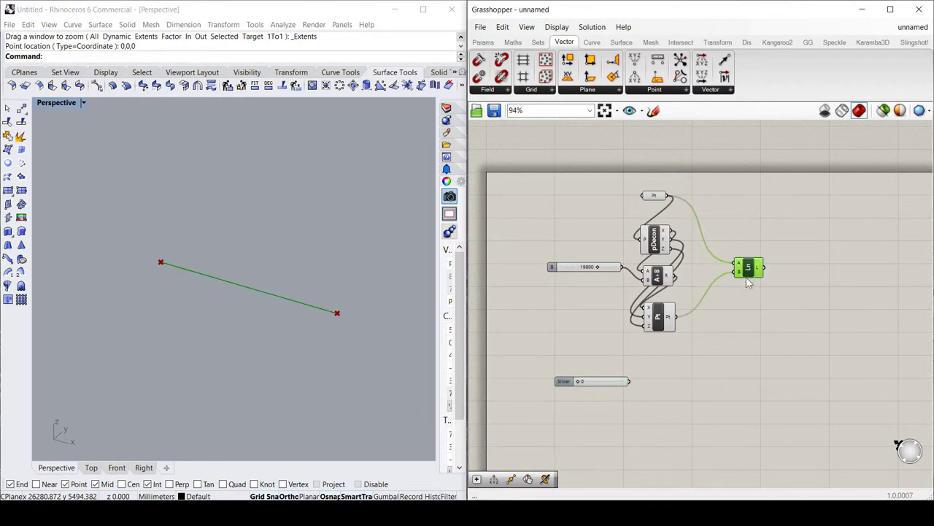
pyautogui.click(776, 301)
pyautogui.click(751, 269)
# Place a Divide Curve component from the Curve > Division panel.
pyautogui.click(759, 311)
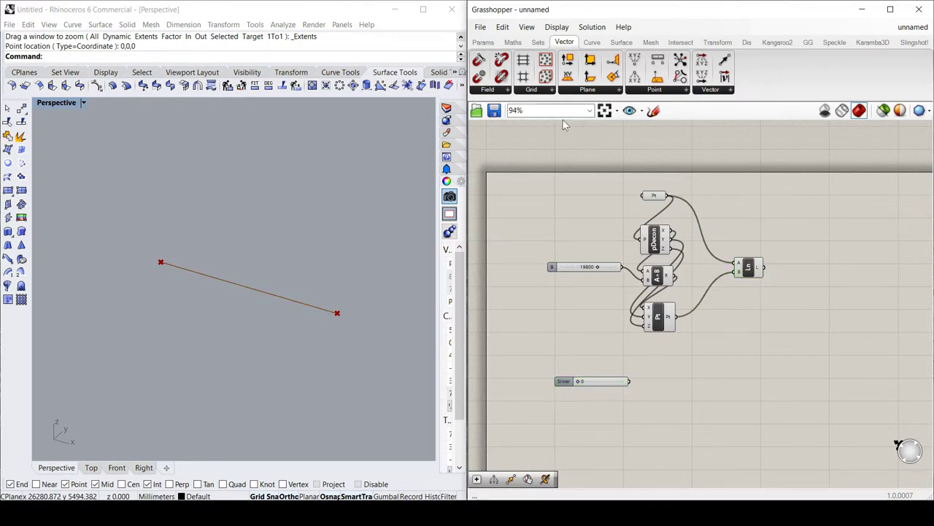
pyautogui.click(591, 41)
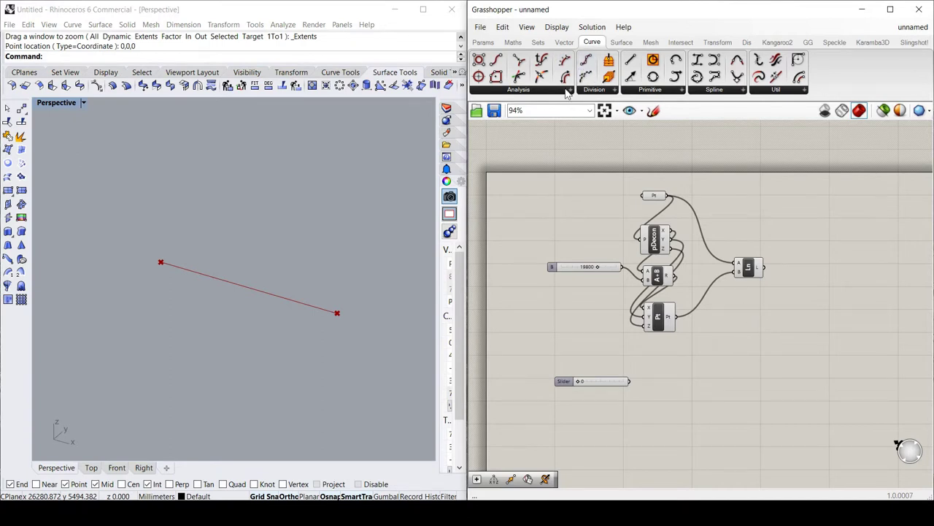
pyautogui.click(568, 89)
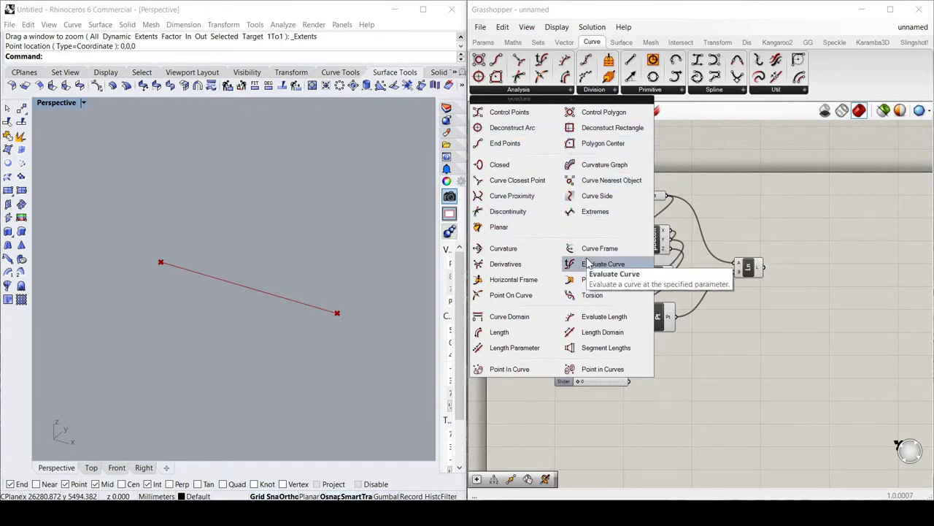
pyautogui.click(595, 89)
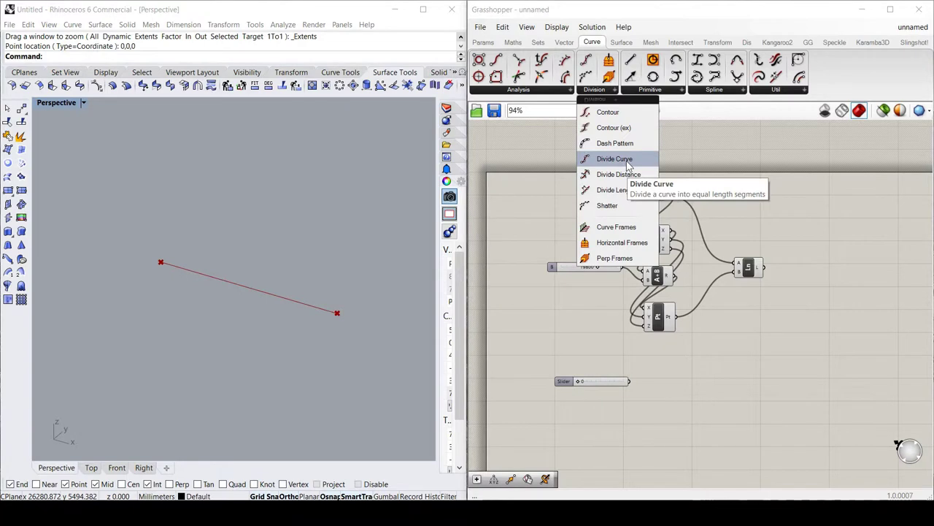
pyautogui.moveTo(628, 165); pyautogui.dragTo(806, 300)
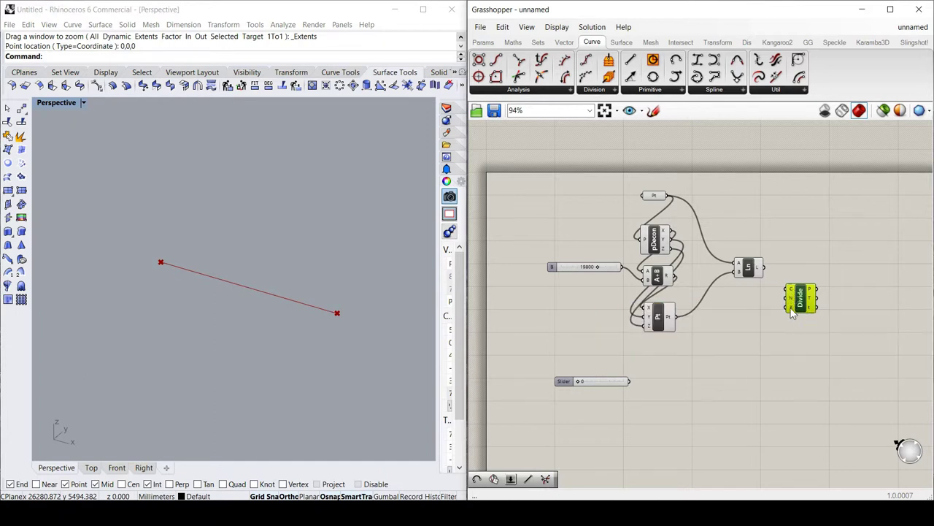
# Wire the line into Divide Curve's C input and the 0–10 slider into N.
pyautogui.moveTo(765, 269); pyautogui.dragTo(789, 292)
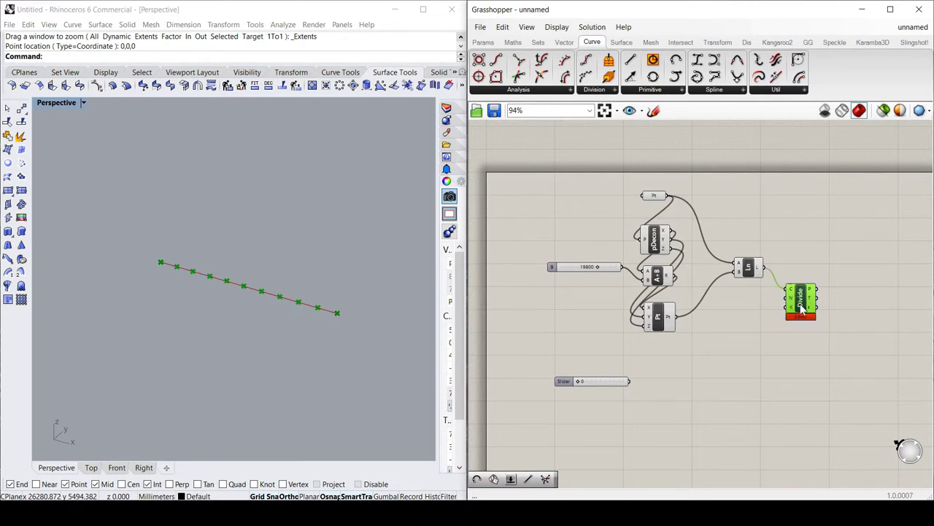
pyautogui.moveTo(796, 303)
pyautogui.moveTo(630, 382); pyautogui.dragTo(787, 299)
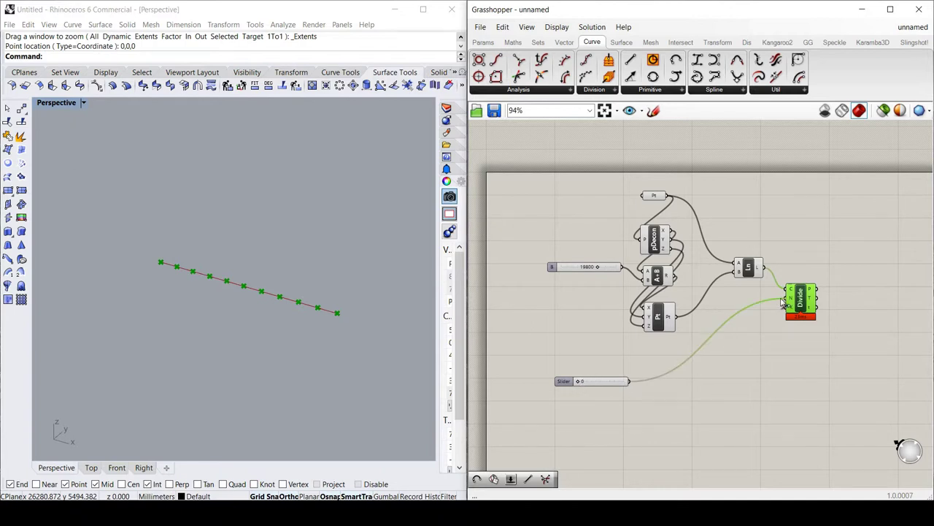
# Set the Count slider's minimum value to 1.
pyautogui.doubleClick(564, 382)
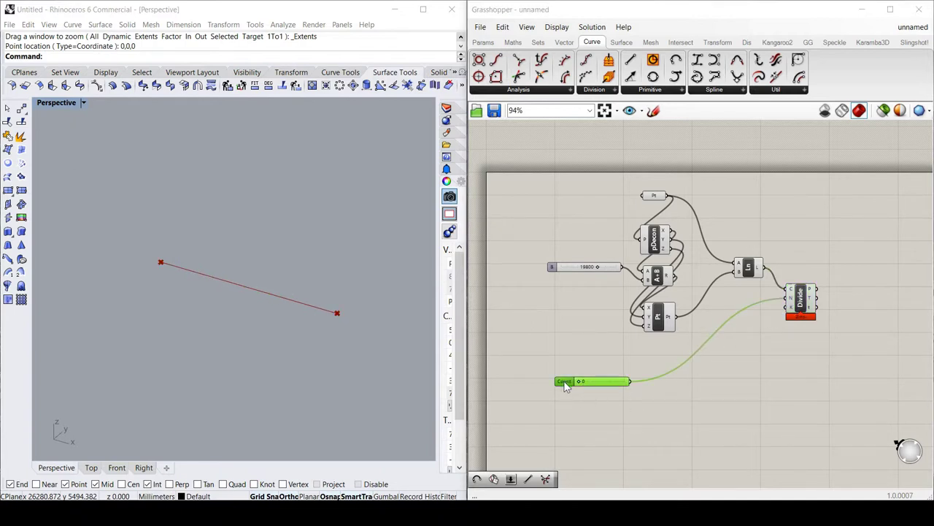
pyautogui.doubleClick(622, 388)
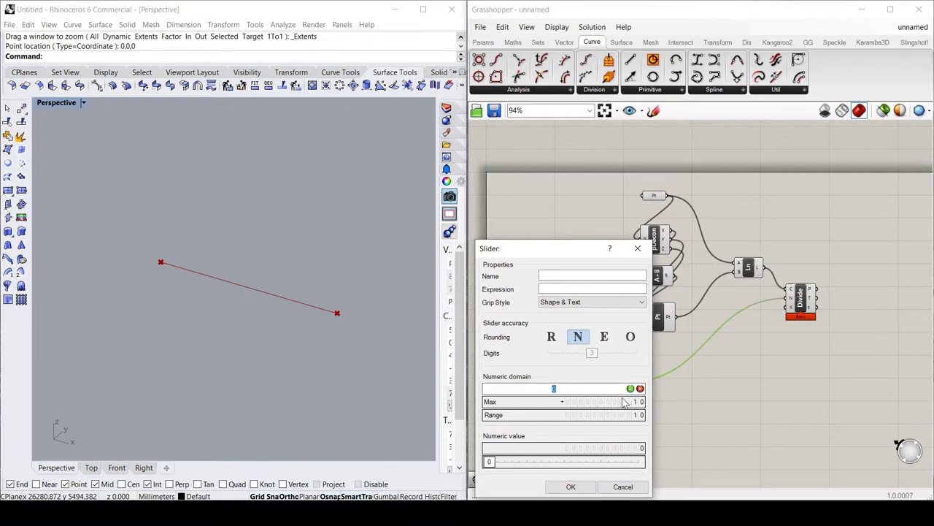
pyautogui.write('1')
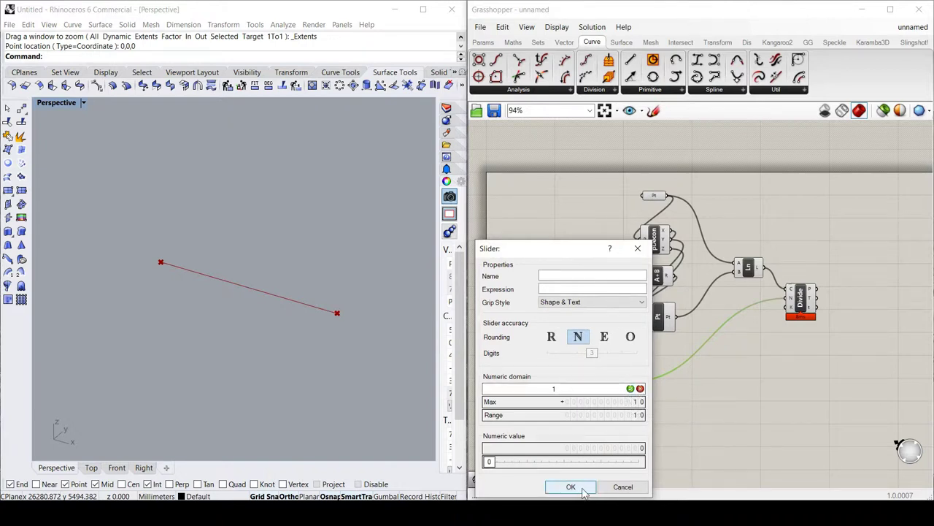
pyautogui.click(570, 487)
# Set Count to 5 so the line shows six division points.
pyautogui.click(592, 402)
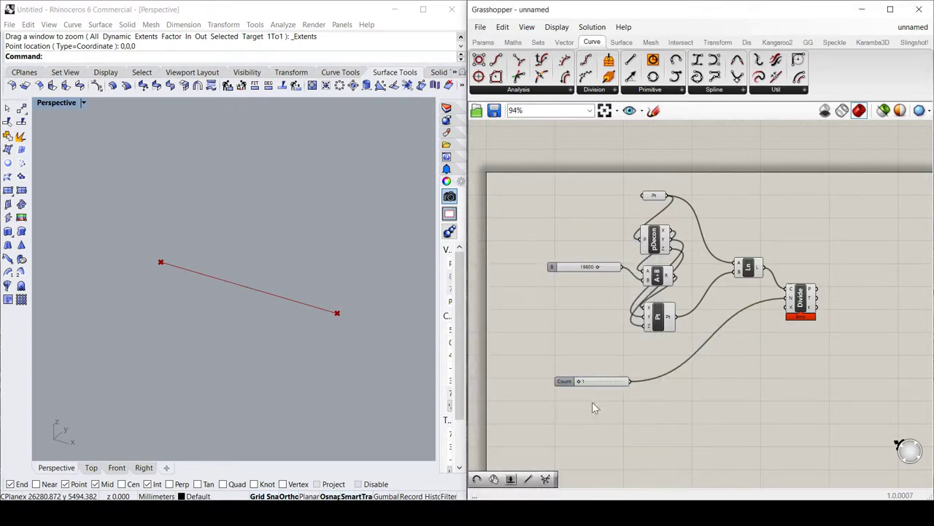
pyautogui.click(568, 383)
pyautogui.moveTo(578, 384); pyautogui.dragTo(599, 388)
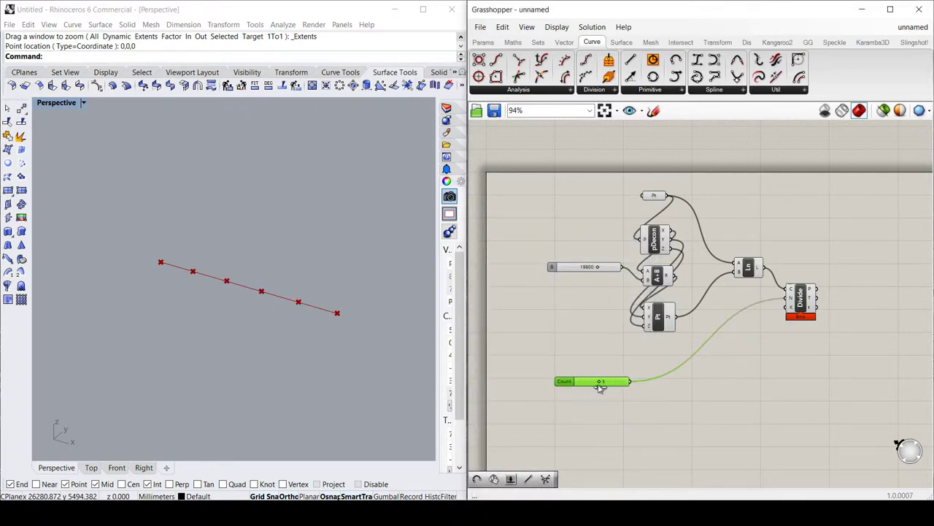
pyautogui.click(716, 385)
pyautogui.moveTo(802, 301); pyautogui.dragTo(800, 300)
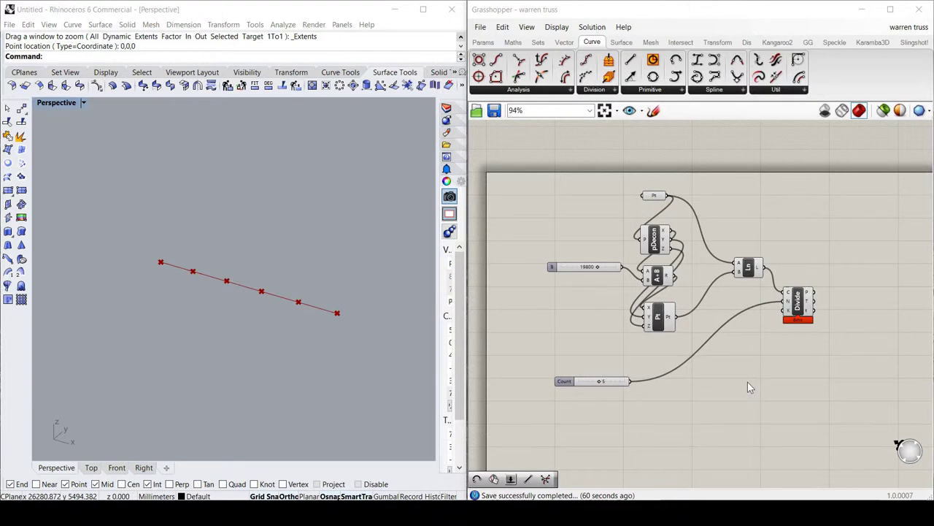
pyautogui.click(750, 387)
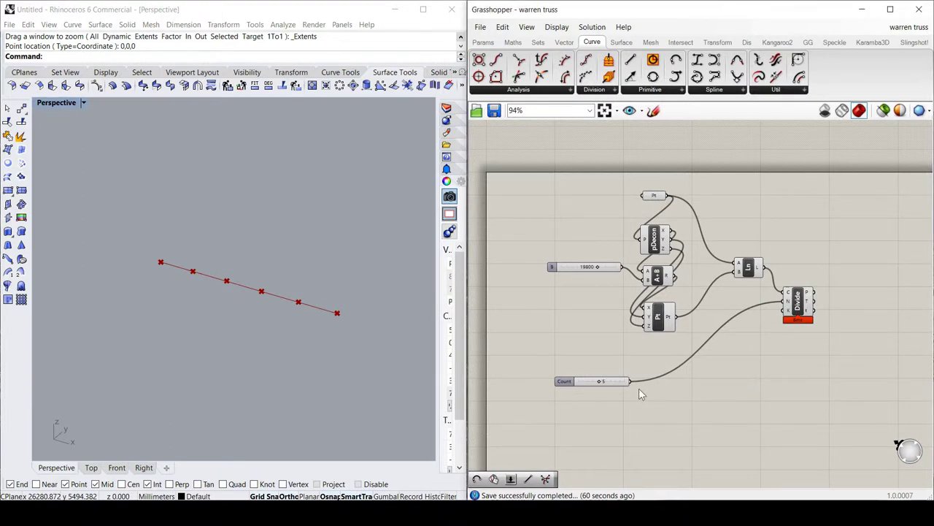
# Move the Count slider up and place a new Number Slider below it.
pyautogui.moveTo(568, 386); pyautogui.dragTo(564, 363)
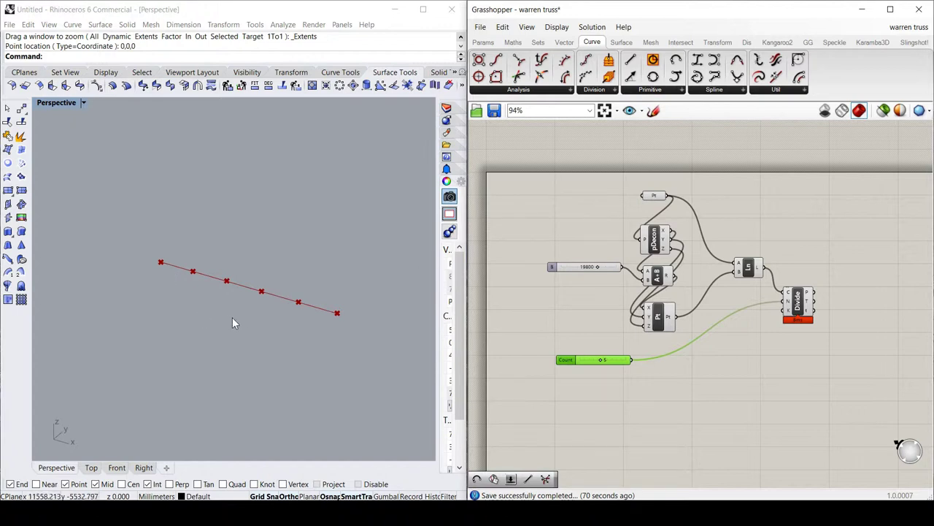
pyautogui.doubleClick(562, 415)
pyautogui.write('slider')
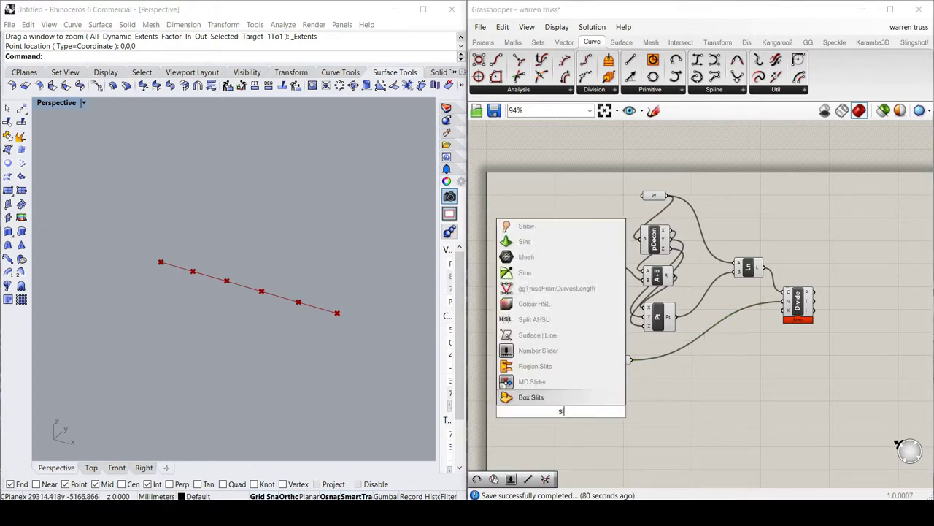
pyautogui.click(537, 381)
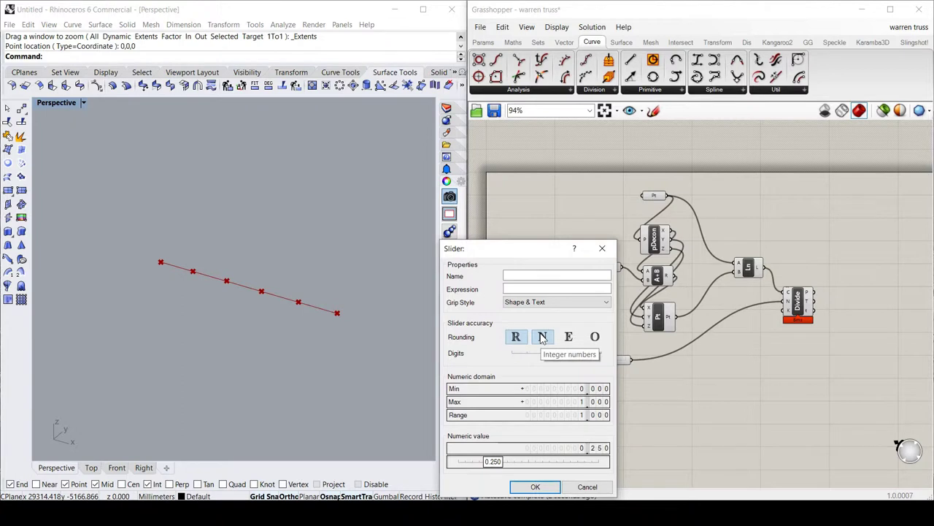
# Give the new slider whole-number rounding, minimum 100 and maximum 4000.
pyautogui.click(543, 336)
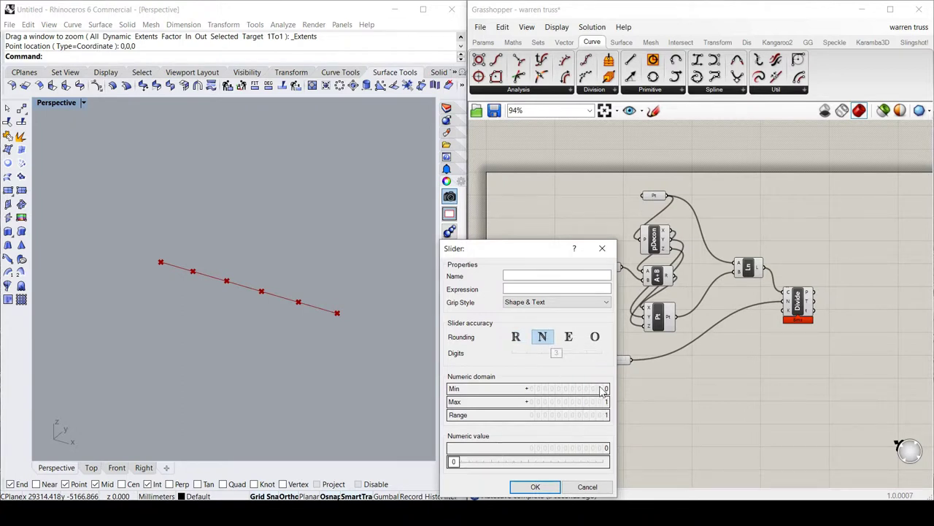
pyautogui.doubleClick(602, 391)
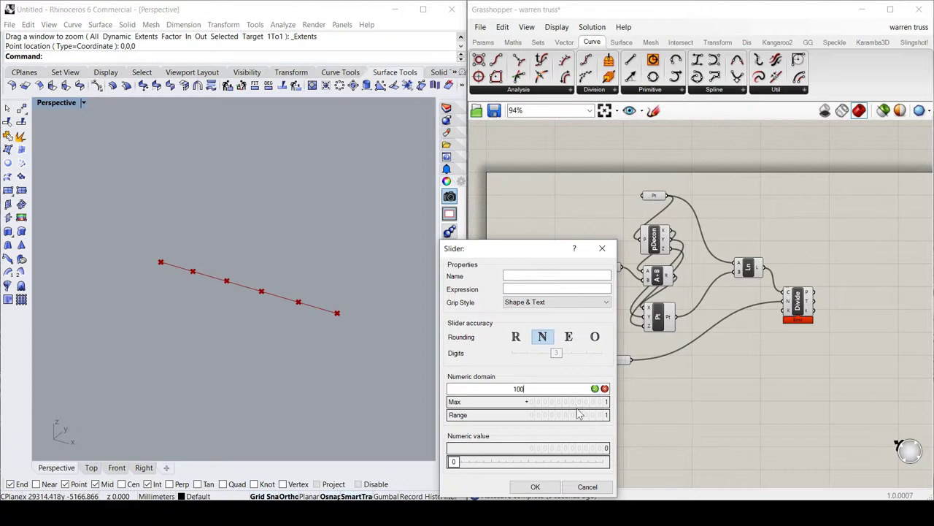
pyautogui.doubleClick(582, 401)
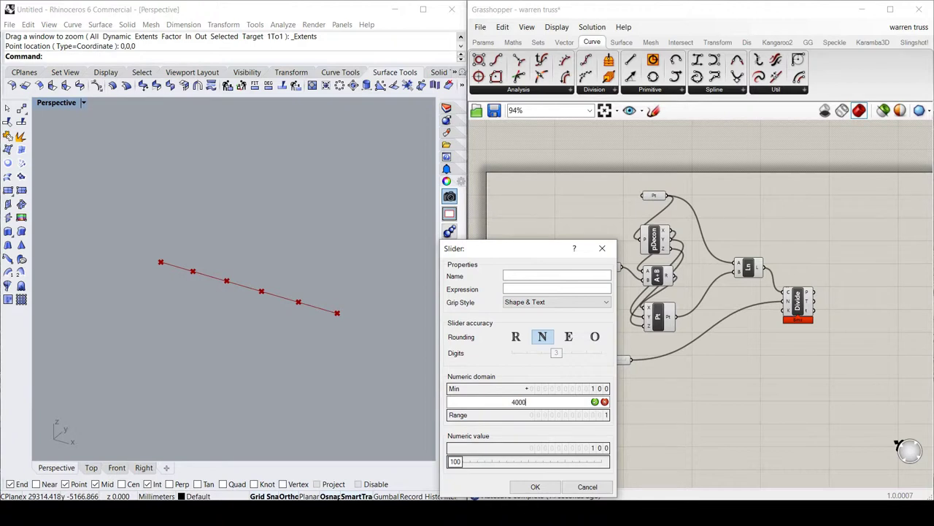
pyautogui.click(595, 402)
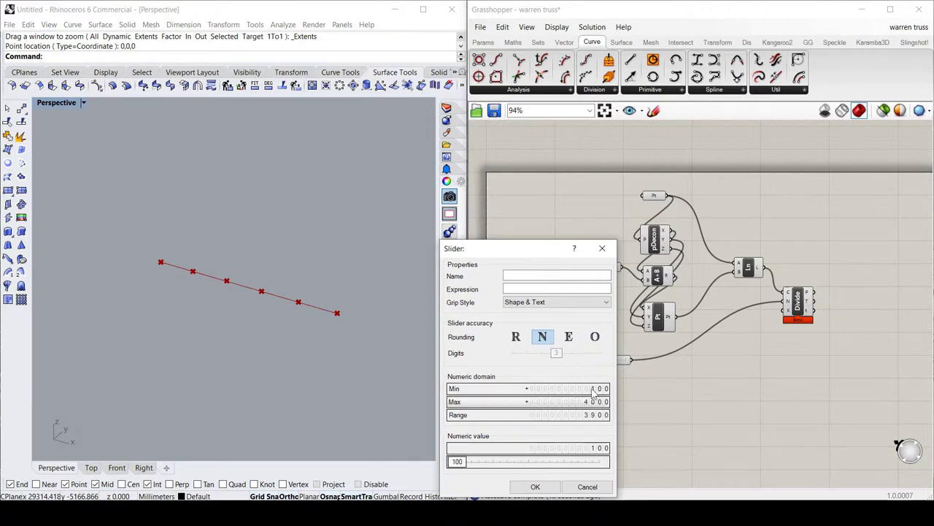
pyautogui.click(535, 486)
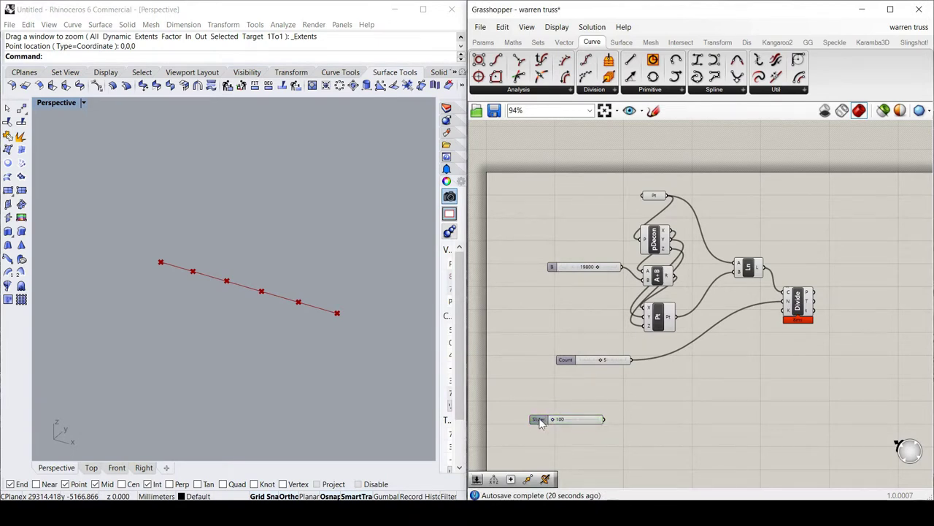
pyautogui.moveTo(539, 417); pyautogui.dragTo(550, 421)
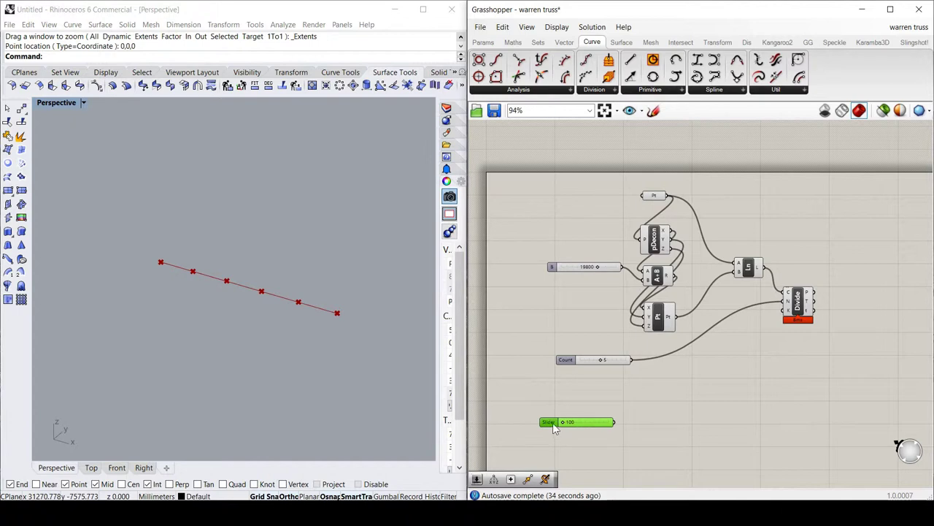
# Add a second Construct Point component from the Vector tab beside the 100 slider.
pyautogui.moveTo(552, 428); pyautogui.dragTo(561, 430)
pyautogui.click(658, 418)
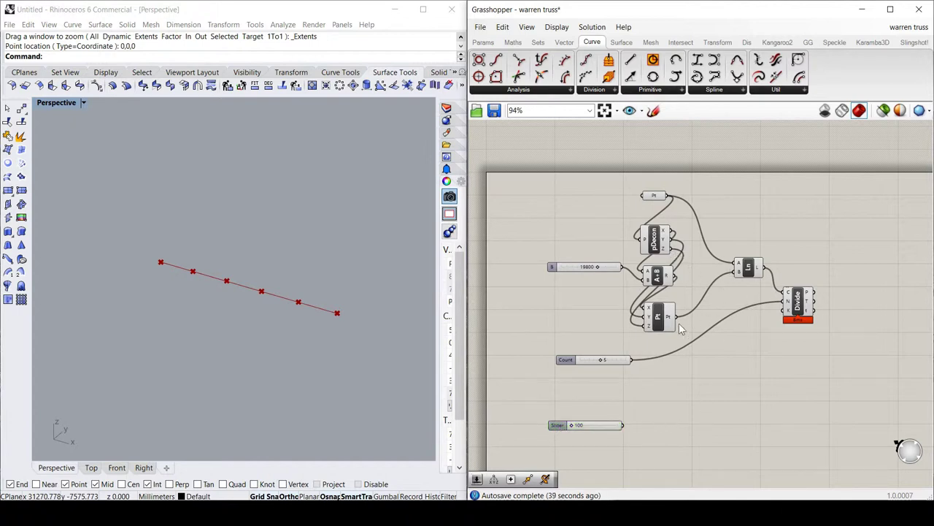
pyautogui.click(540, 44)
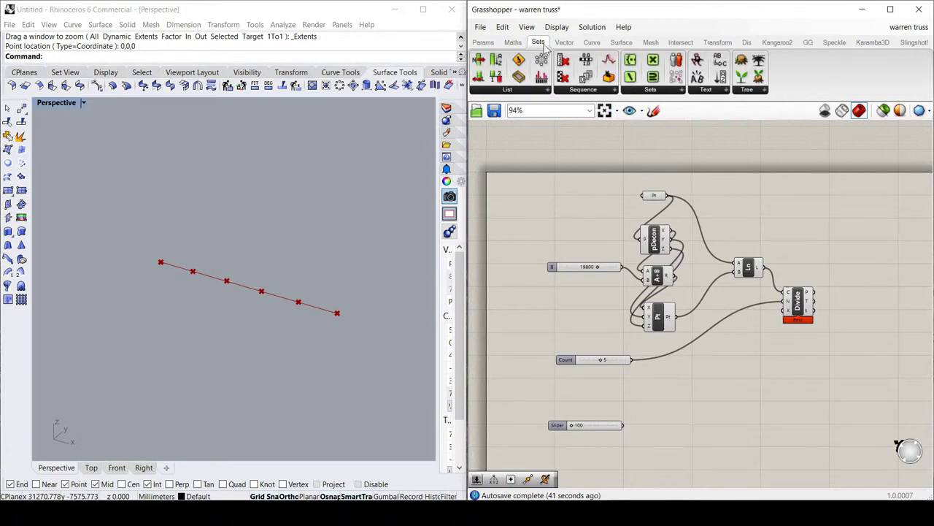
pyautogui.click(516, 43)
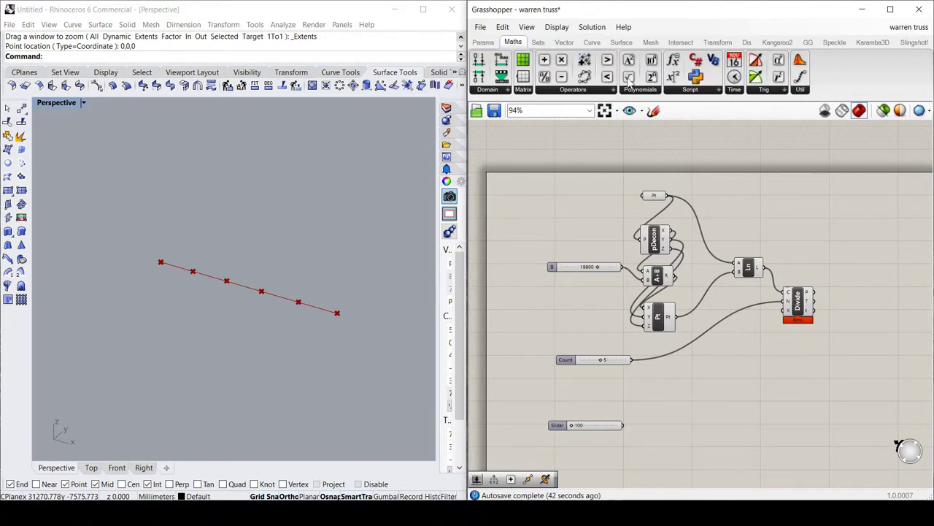
pyautogui.click(564, 43)
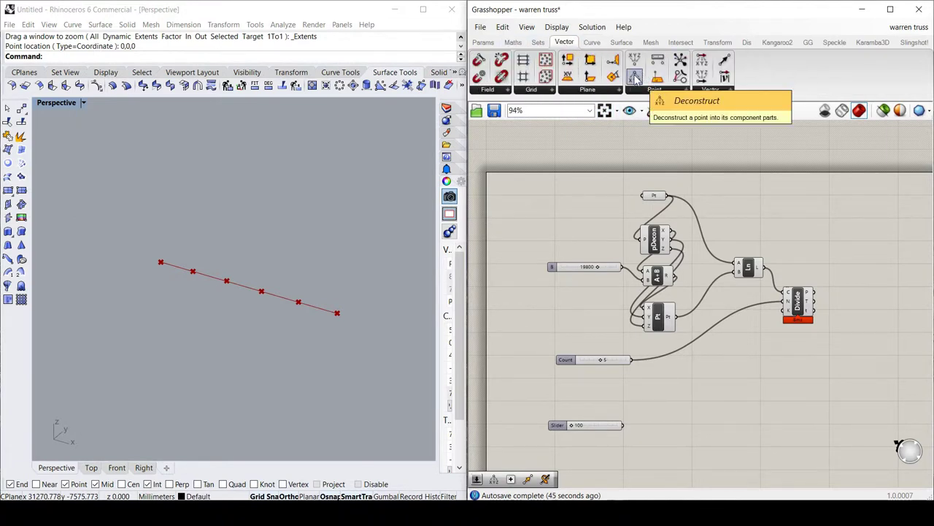
pyautogui.moveTo(634, 62); pyautogui.dragTo(725, 431)
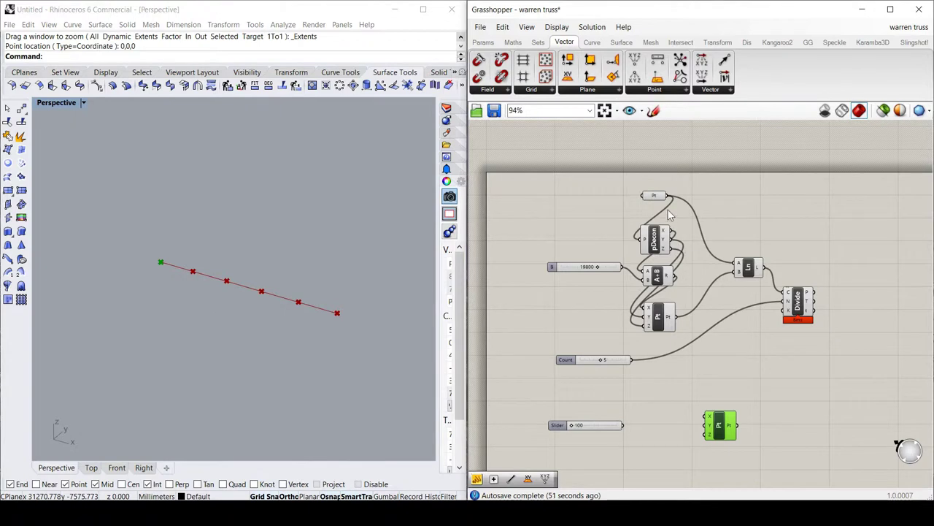
# Wire Deconstruct Point's X output into the new Construct Point's X input.
pyautogui.moveTo(678, 246); pyautogui.dragTo(707, 425)
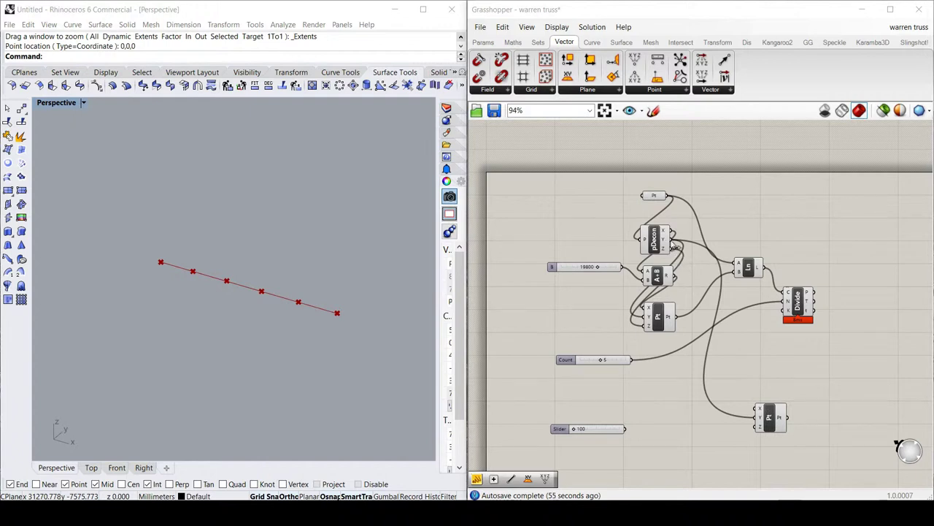
pyautogui.click(768, 422)
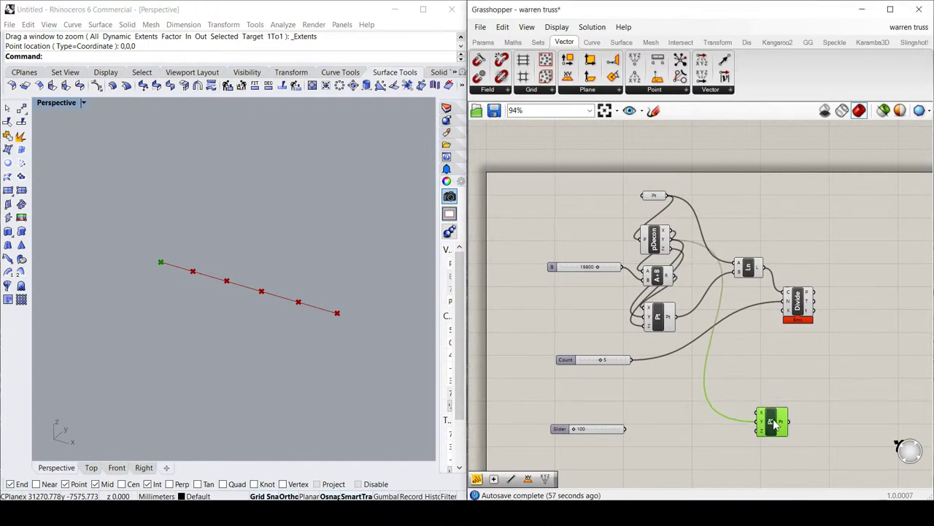
pyautogui.moveTo(768, 423); pyautogui.dragTo(771, 426)
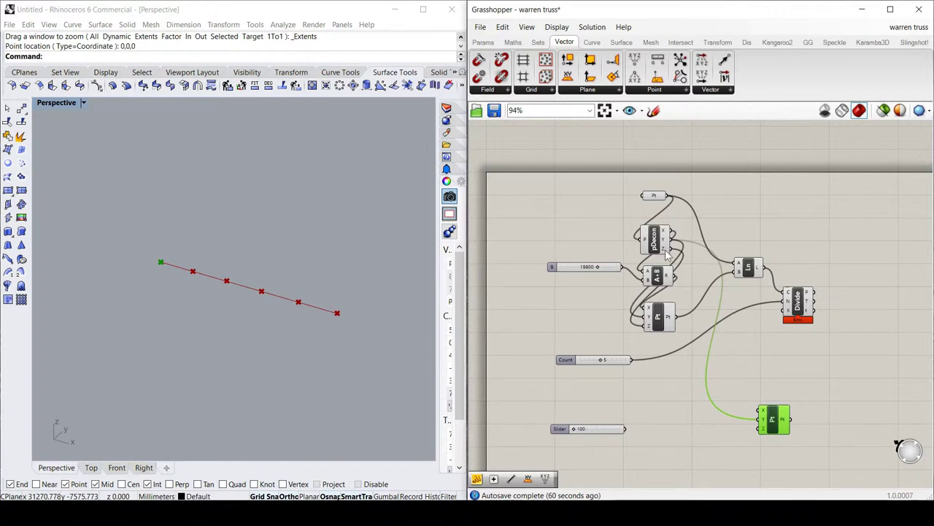
# Subtract a 2173 slider from the deconstructed start coordinate and feed the result into the new point's Z.
pyautogui.doubleClick(683, 403)
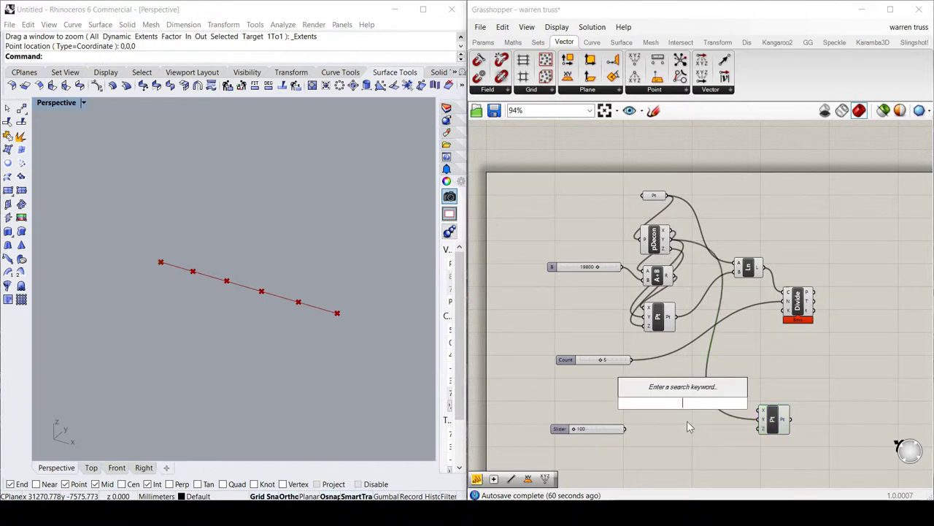
pyautogui.write('subtra')
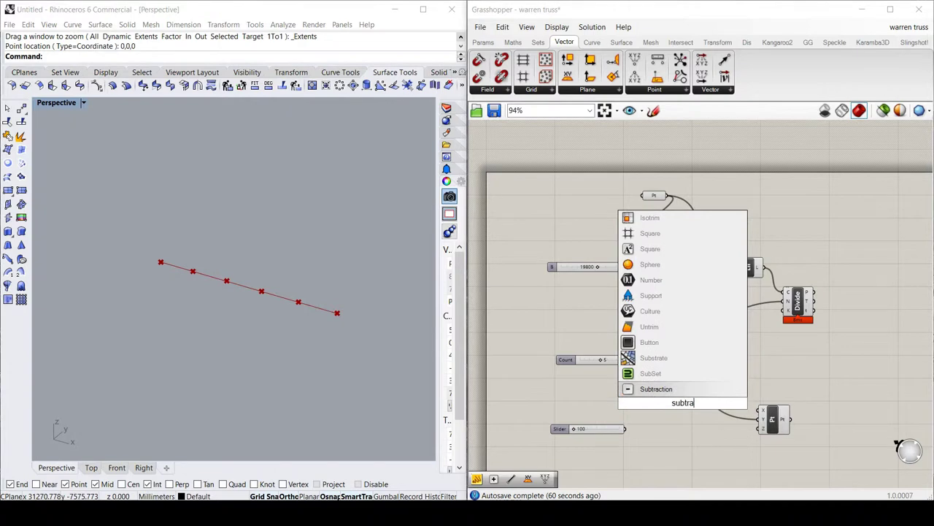
pyautogui.press('Return')
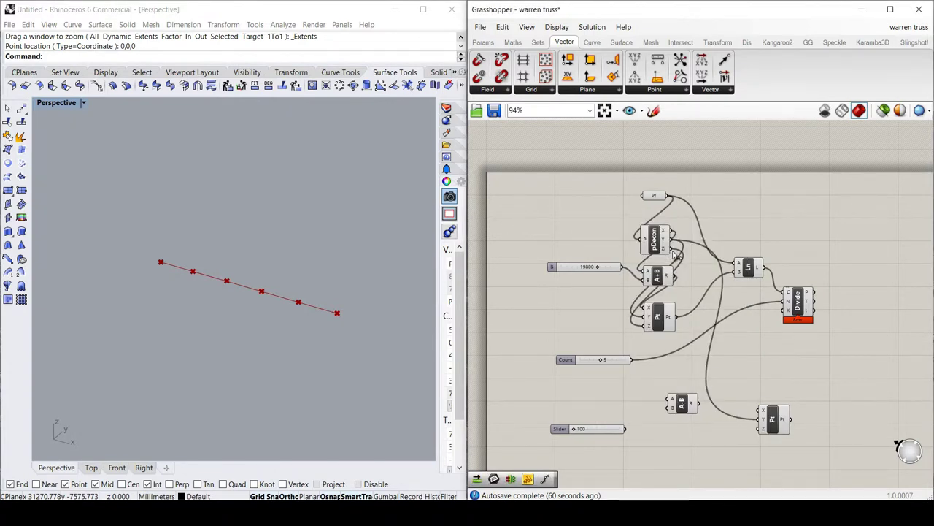
pyautogui.moveTo(675, 252); pyautogui.dragTo(669, 398)
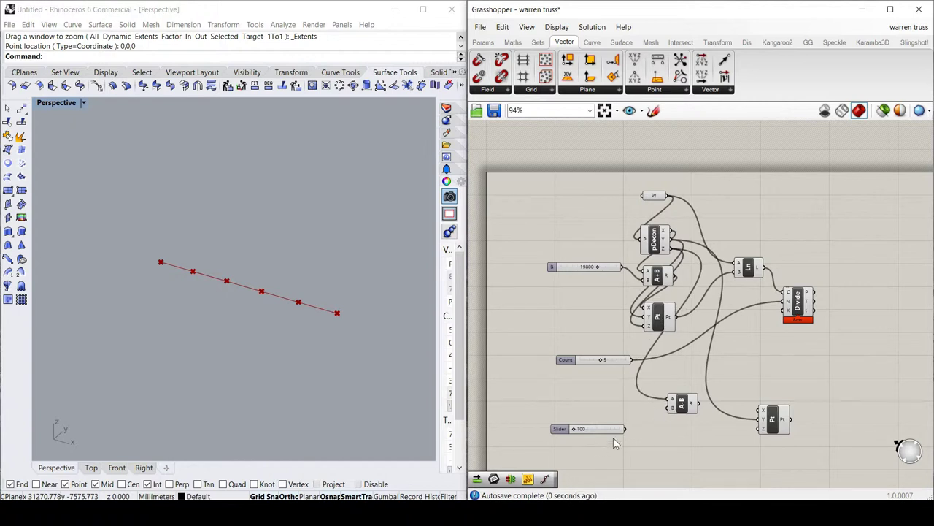
pyautogui.moveTo(626, 429); pyautogui.dragTo(669, 406)
pyautogui.moveTo(586, 430); pyautogui.dragTo(596, 436)
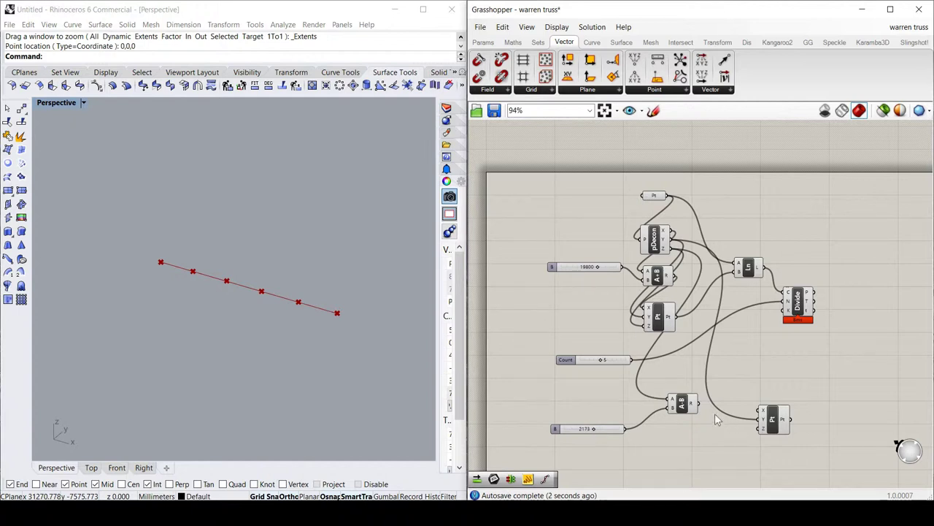
pyautogui.moveTo(699, 403); pyautogui.dragTo(757, 435)
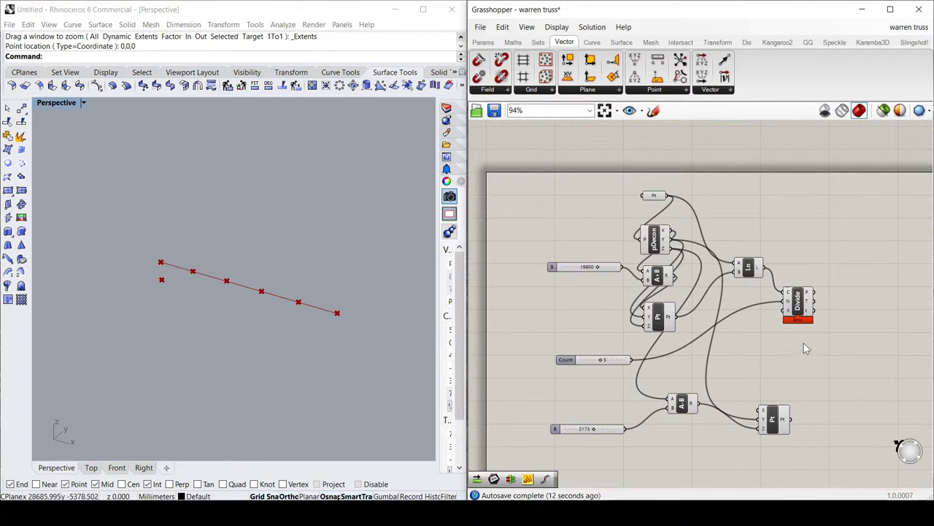
pyautogui.moveTo(797, 307); pyautogui.dragTo(789, 312)
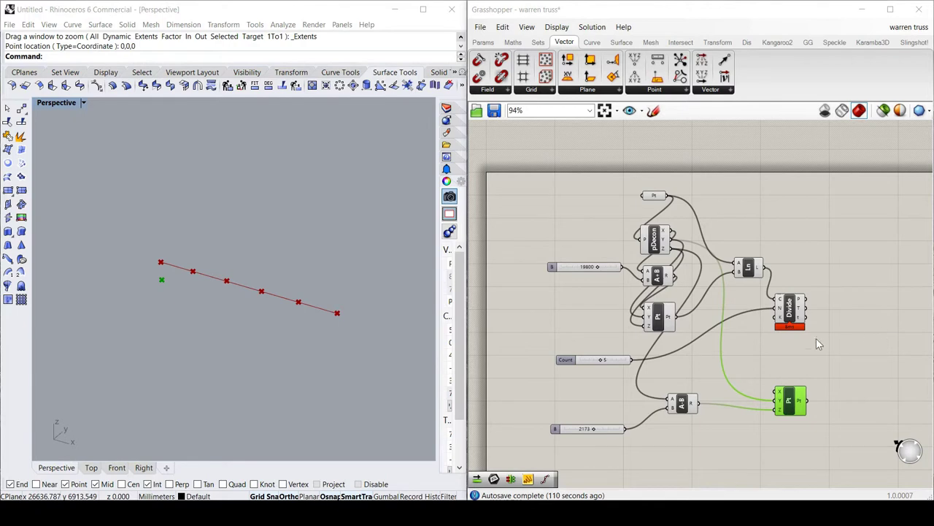
# Add a List Item component beside Divide and feed it the division points.
pyautogui.click(792, 311)
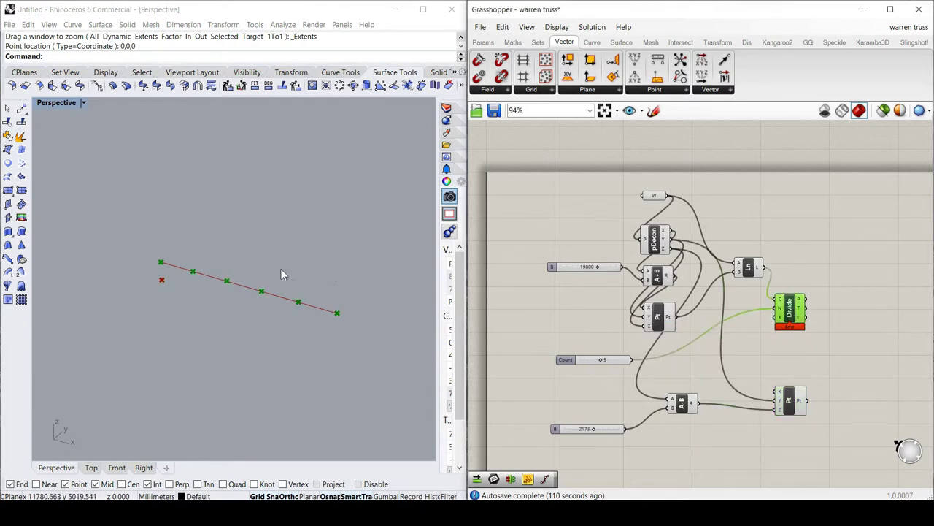
pyautogui.doubleClick(825, 358)
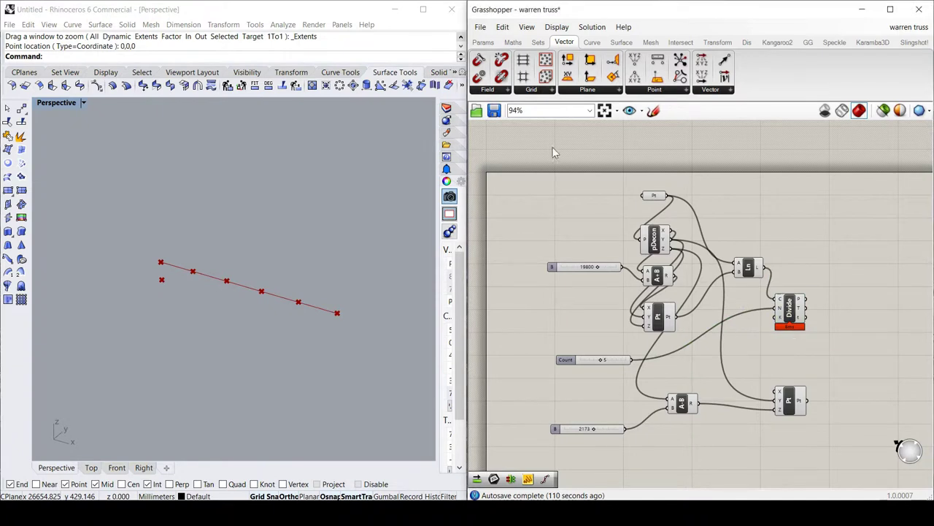
pyautogui.click(513, 42)
pyautogui.click(538, 42)
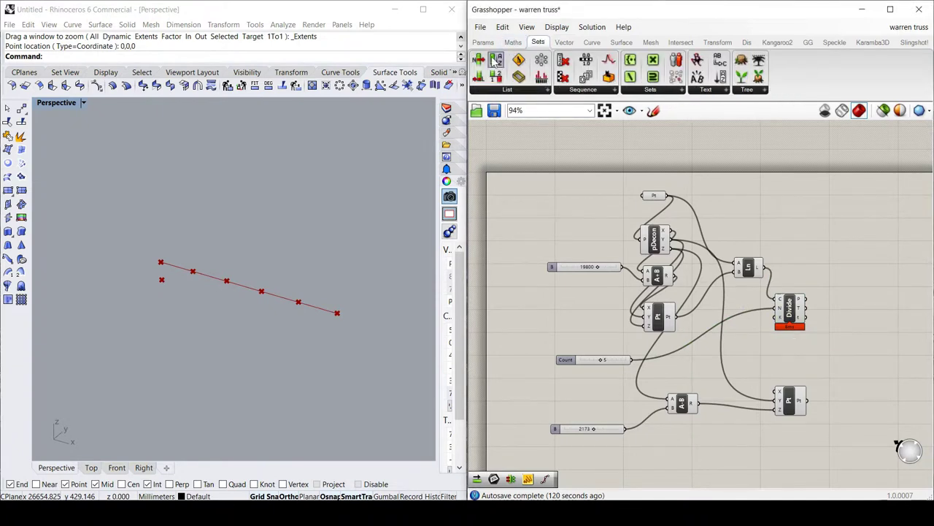
pyautogui.moveTo(479, 62); pyautogui.dragTo(849, 357)
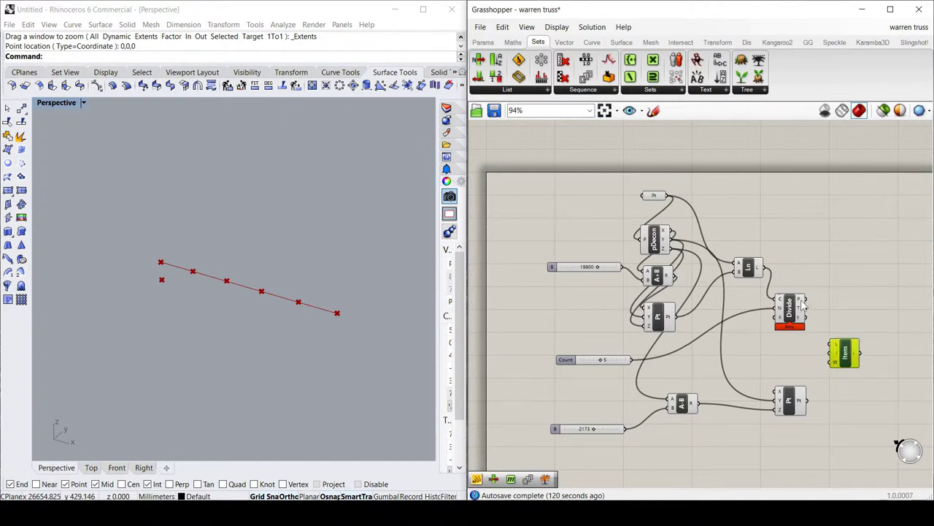
pyautogui.moveTo(807, 300); pyautogui.dragTo(834, 344)
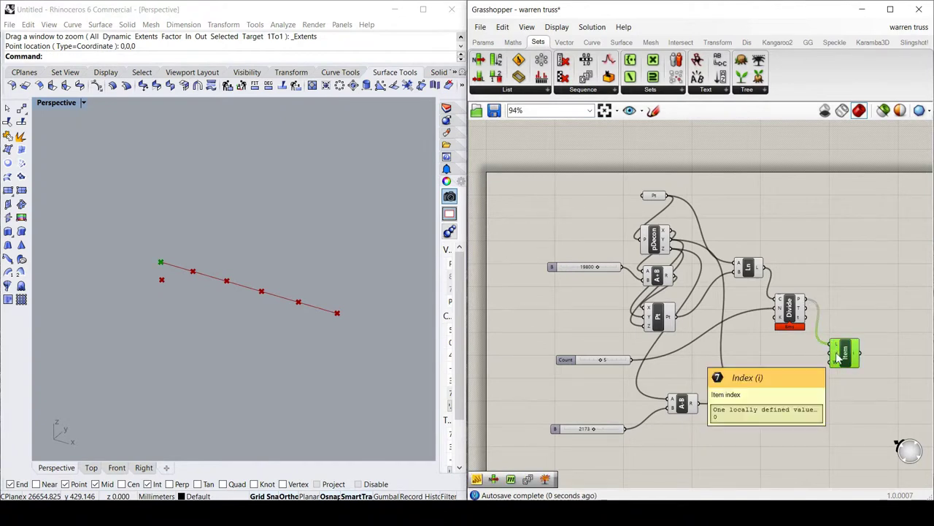
# Set the List Item's index to 1 so it picks the second division point.
pyautogui.rightClick(838, 355)
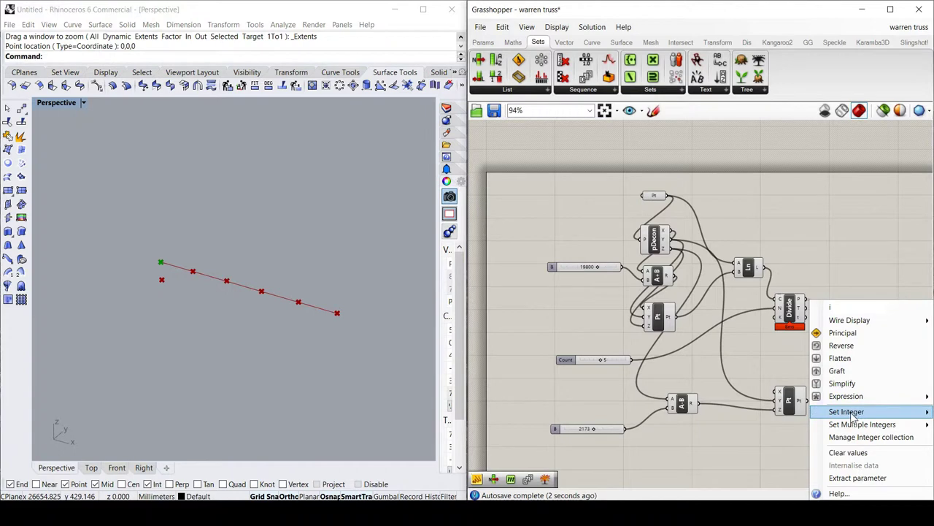
pyautogui.click(728, 375)
pyautogui.rightClick(662, 371)
pyautogui.click(847, 354)
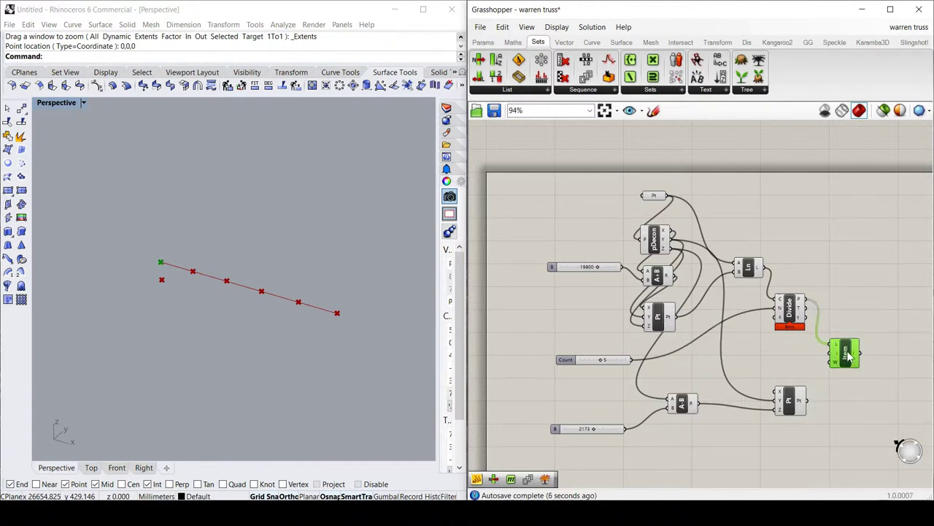
pyautogui.scroll(3, 722, 348)
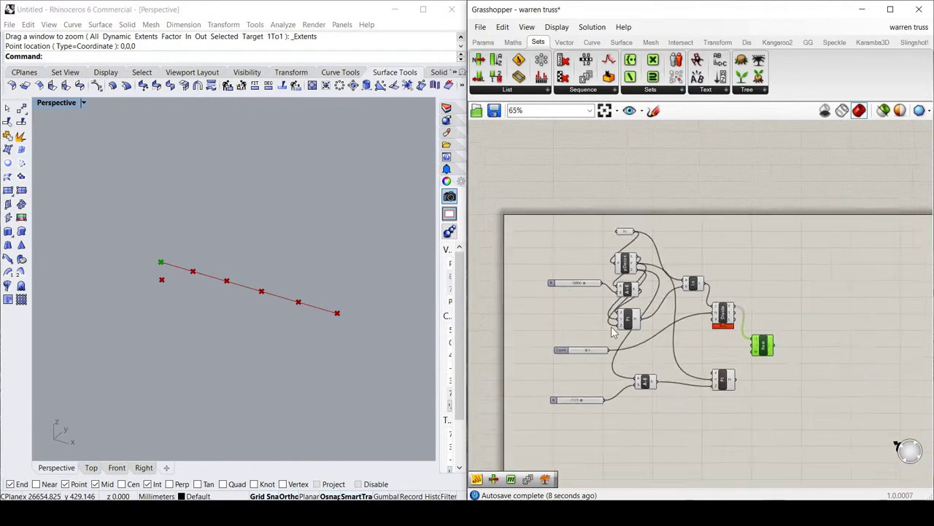
pyautogui.rightClick(741, 343)
pyautogui.click(740, 285)
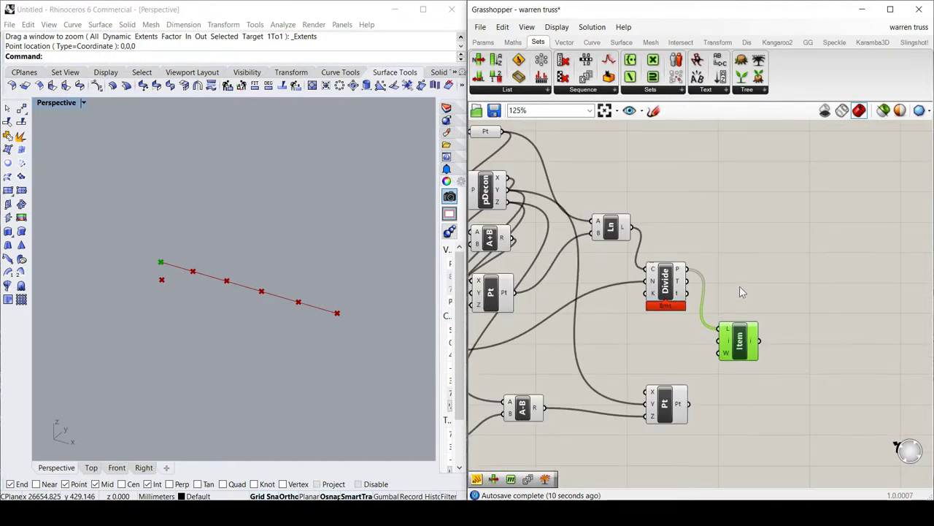
pyautogui.click(739, 286)
pyautogui.rightClick(728, 345)
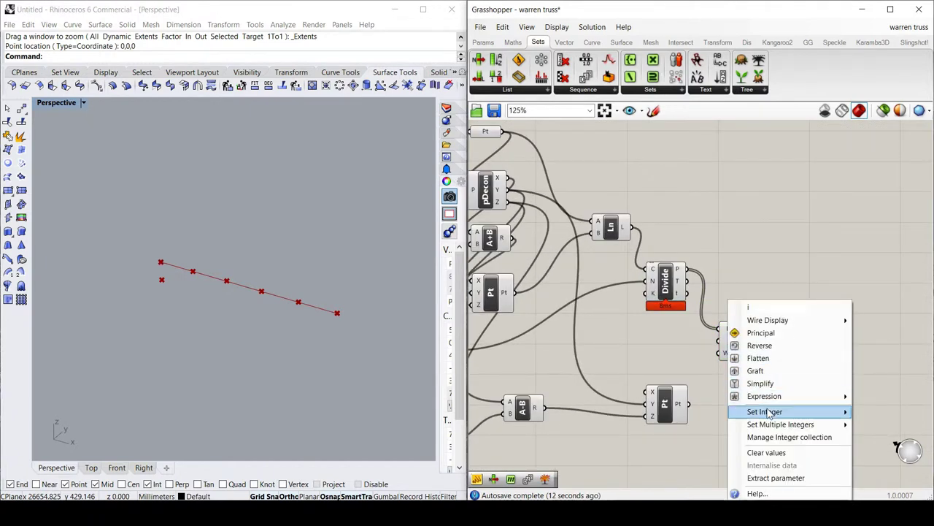
pyautogui.moveTo(746, 411)
pyautogui.moveTo(673, 414); pyautogui.dragTo(615, 414)
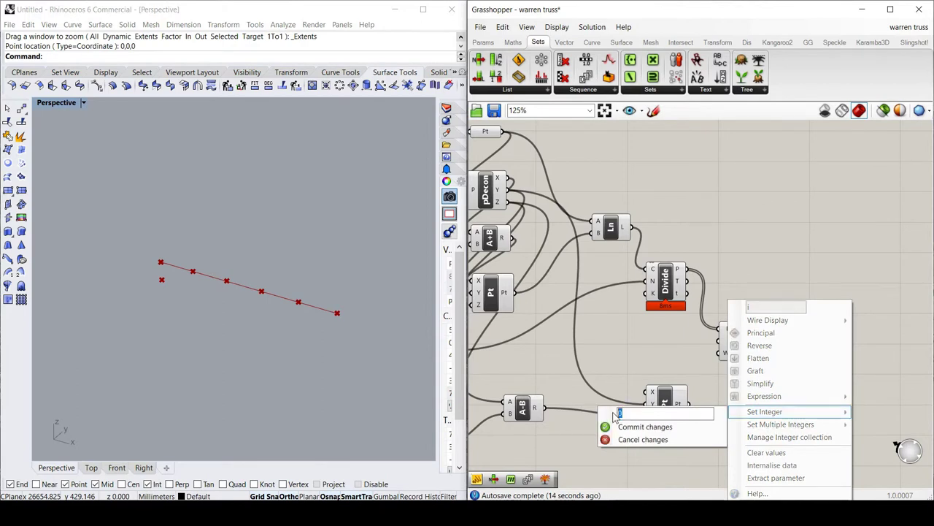
pyautogui.click(626, 428)
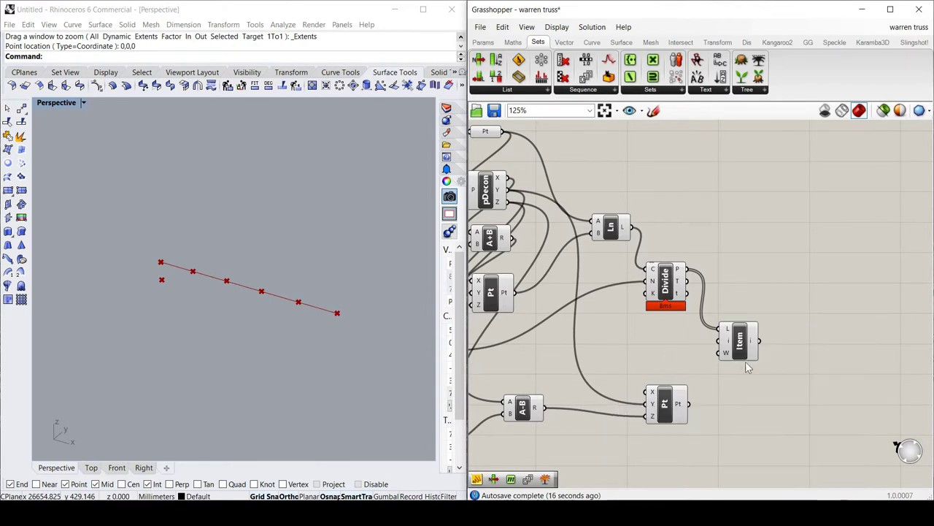
pyautogui.click(745, 340)
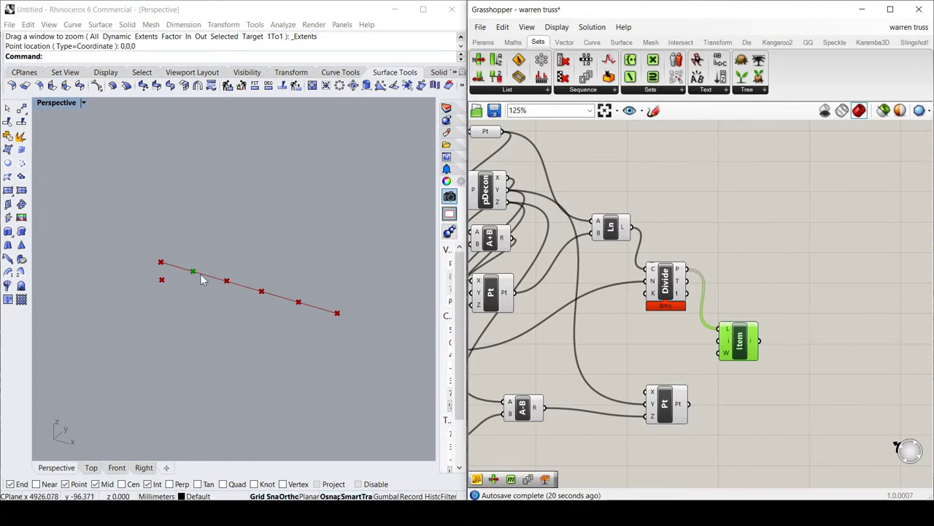
# Place a Deconstruct Point beside List Item and wire the chosen point into it.
pyautogui.moveTo(748, 352); pyautogui.dragTo(756, 327)
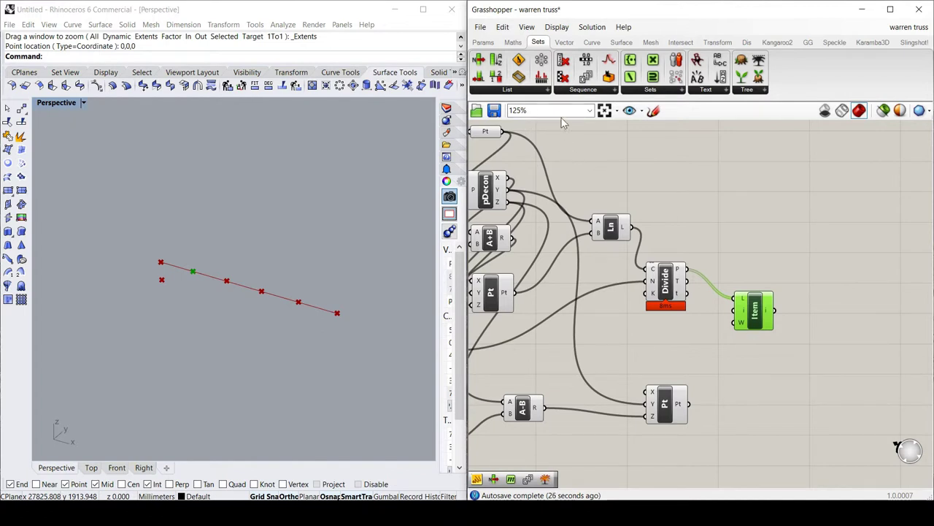
pyautogui.click(564, 42)
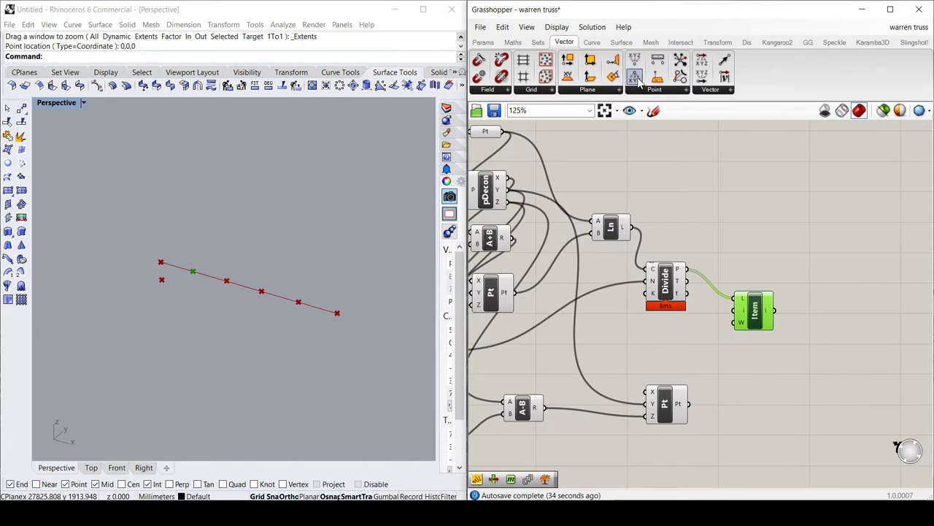
pyautogui.moveTo(635, 76); pyautogui.dragTo(840, 344)
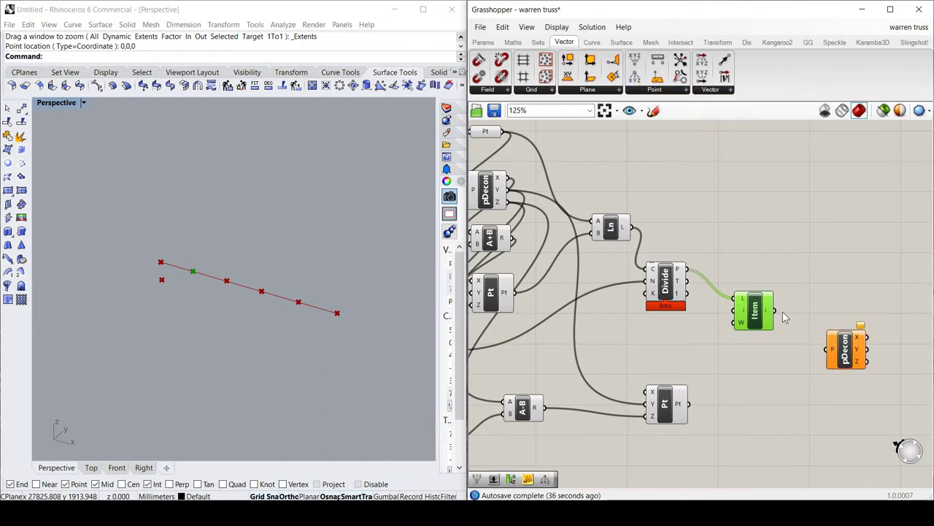
pyautogui.moveTo(775, 310); pyautogui.dragTo(829, 323)
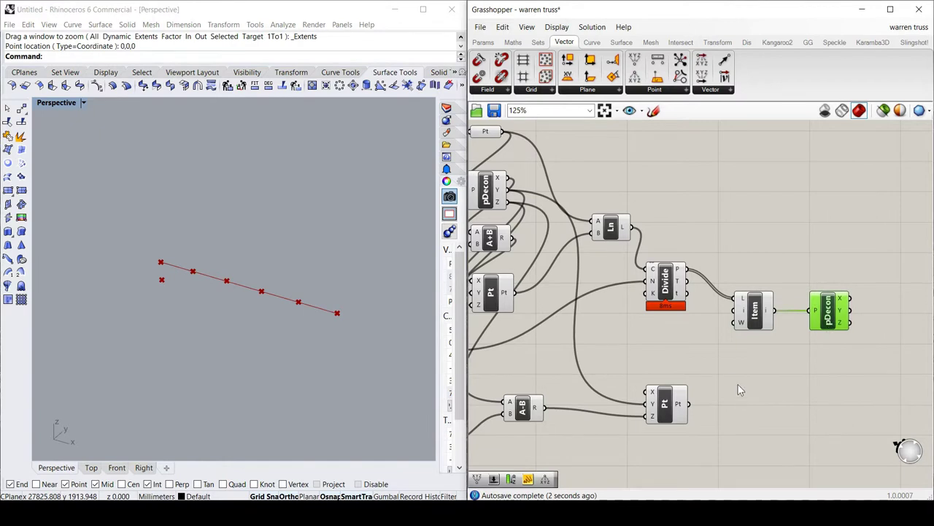
pyautogui.scroll(-1, 723, 363)
pyautogui.scroll(-1, 729, 368)
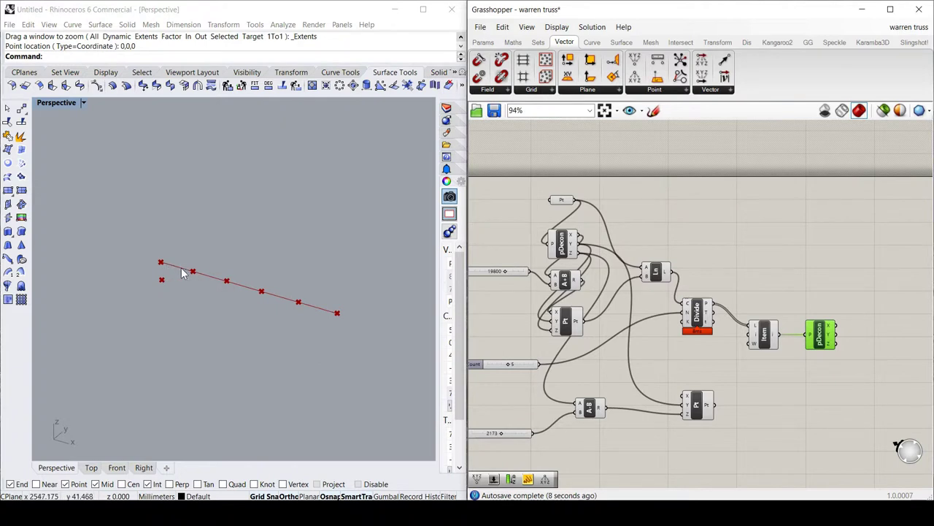
pyautogui.click(562, 246)
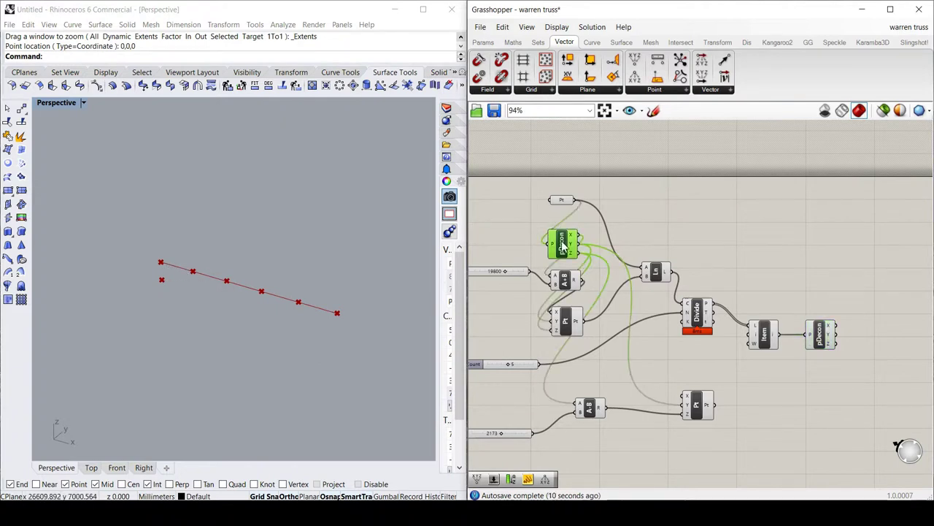
pyautogui.click(843, 397)
pyautogui.moveTo(825, 345); pyautogui.dragTo(818, 345)
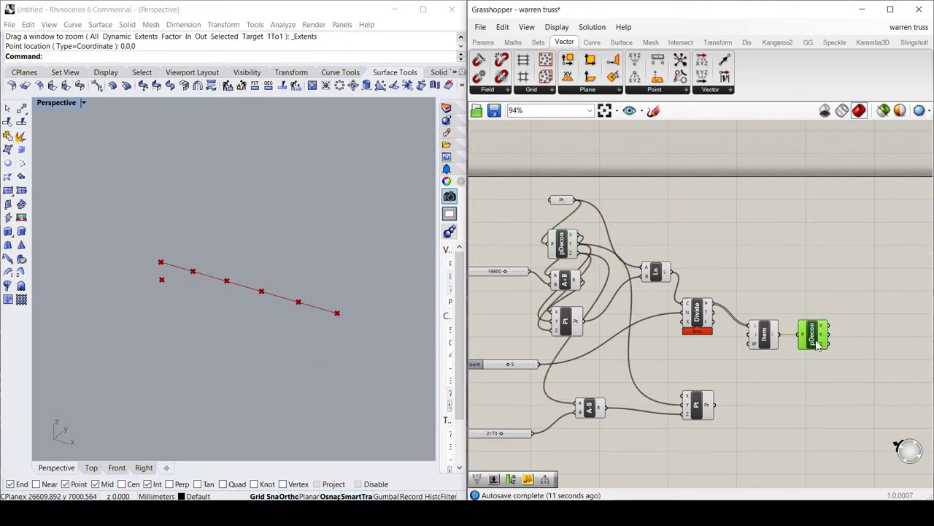
pyautogui.doubleClick(786, 378)
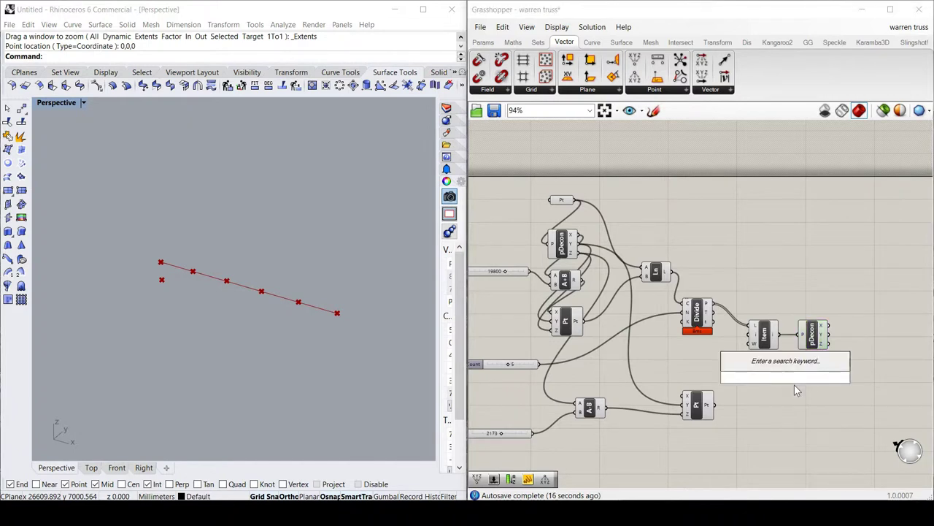
# Add an Addition component below Deconstruct Point and wire two X coordinates into it.
pyautogui.write('add')
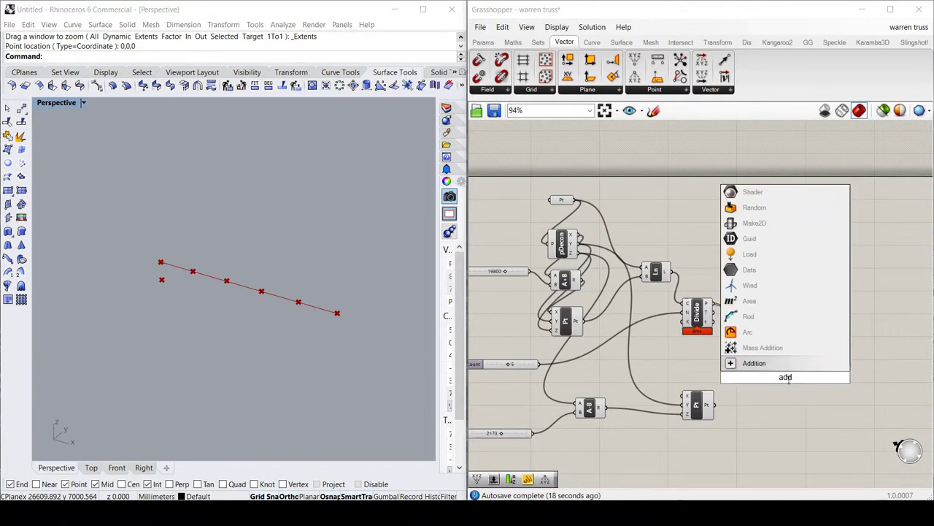
pyautogui.press('Return')
pyautogui.moveTo(787, 374); pyautogui.dragTo(808, 383)
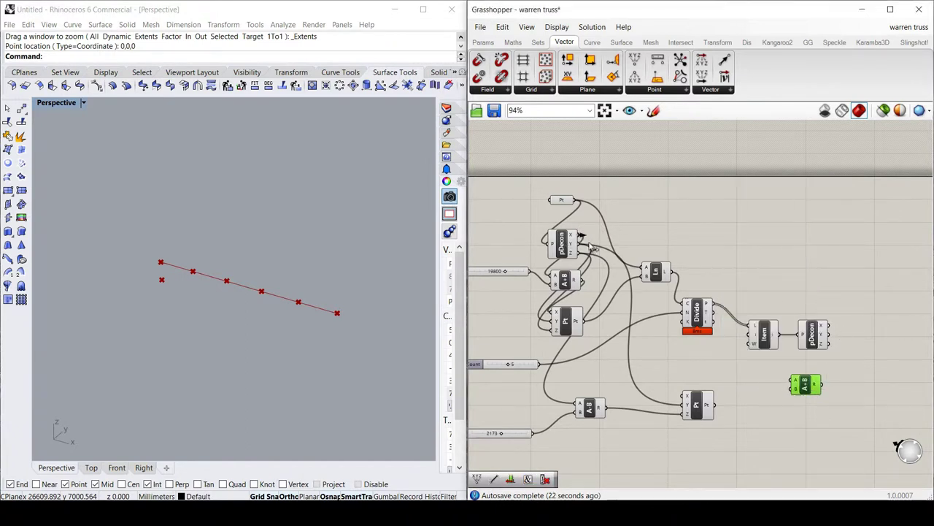
pyautogui.moveTo(581, 236); pyautogui.dragTo(788, 384)
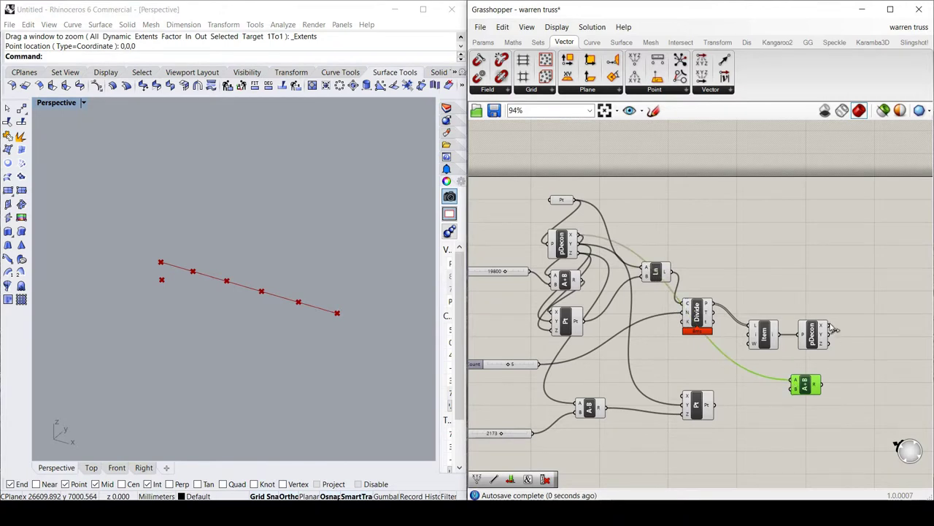
pyautogui.click(816, 343)
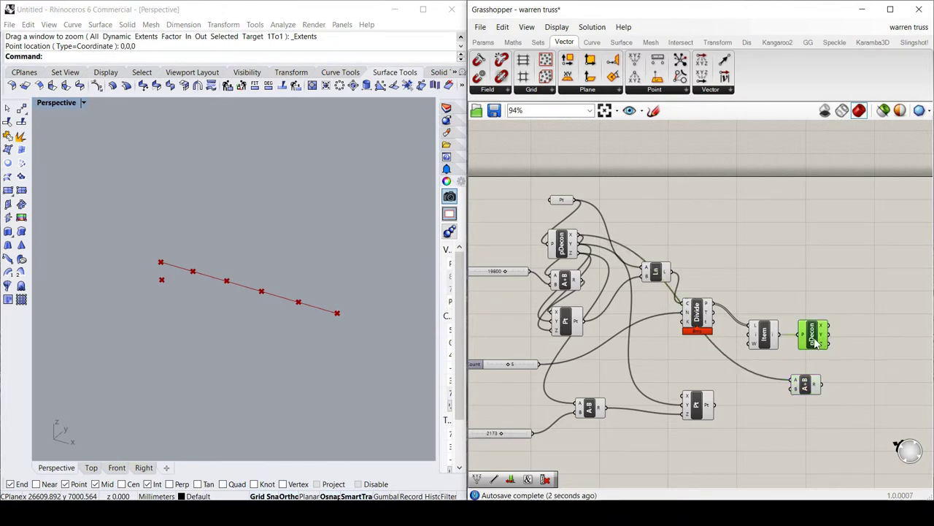
pyautogui.click(771, 340)
pyautogui.moveTo(832, 331); pyautogui.dragTo(794, 388)
pyautogui.click(805, 394)
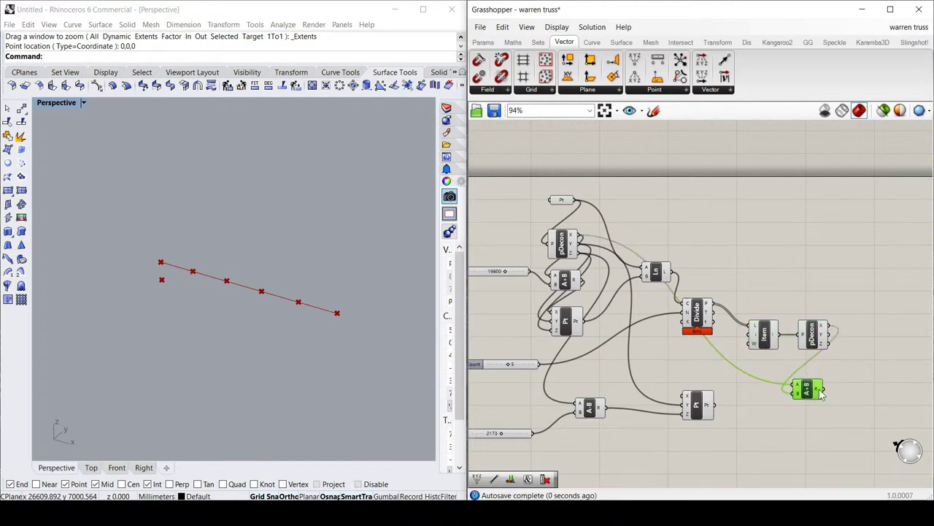
pyautogui.moveTo(804, 391); pyautogui.dragTo(805, 393)
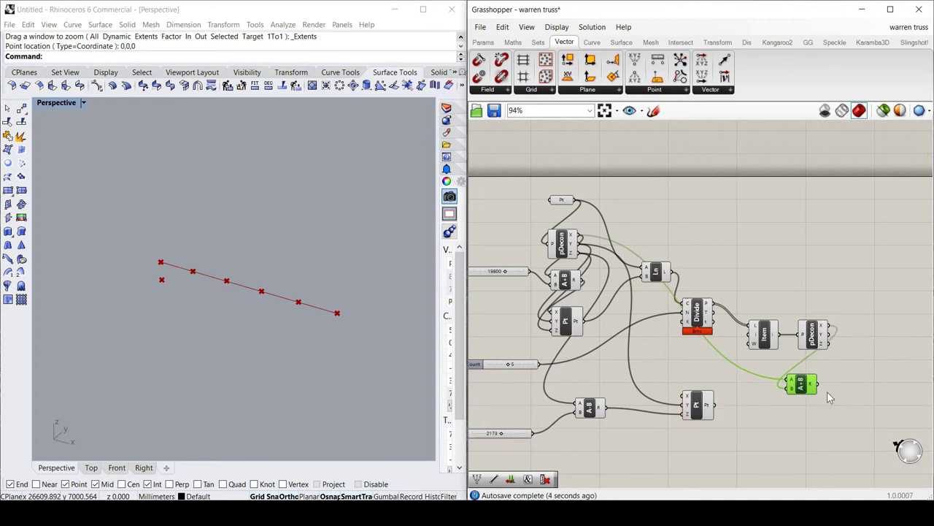
# Divide the Addition's sum by 2 with a new Division component.
pyautogui.doubleClick(834, 390)
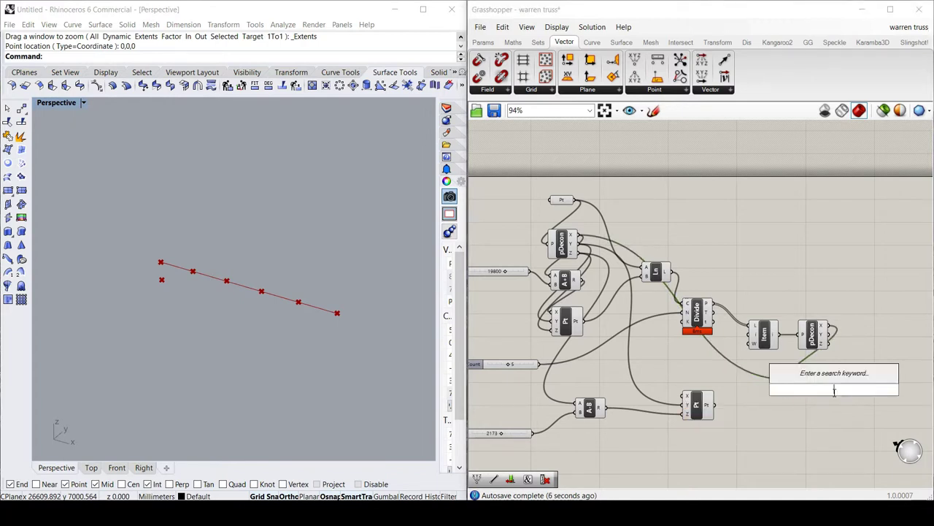
pyautogui.write('divid')
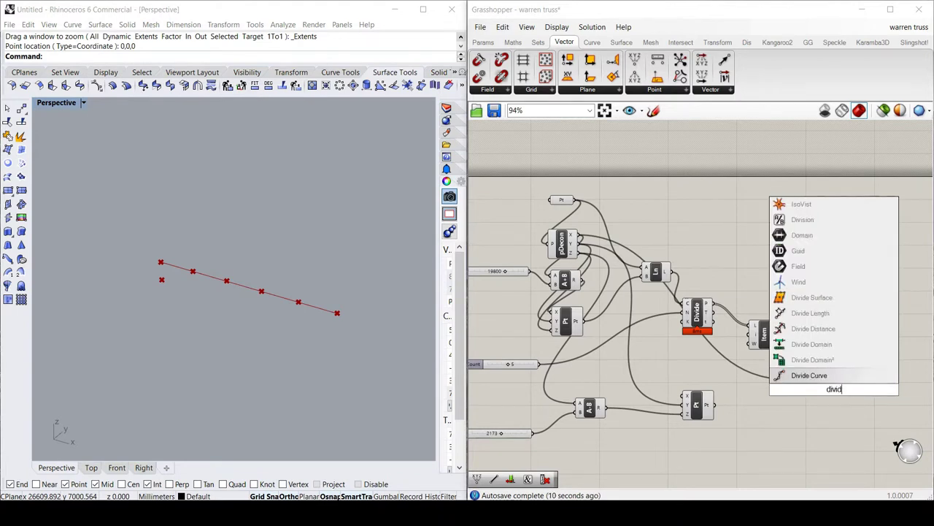
pyautogui.write('e')
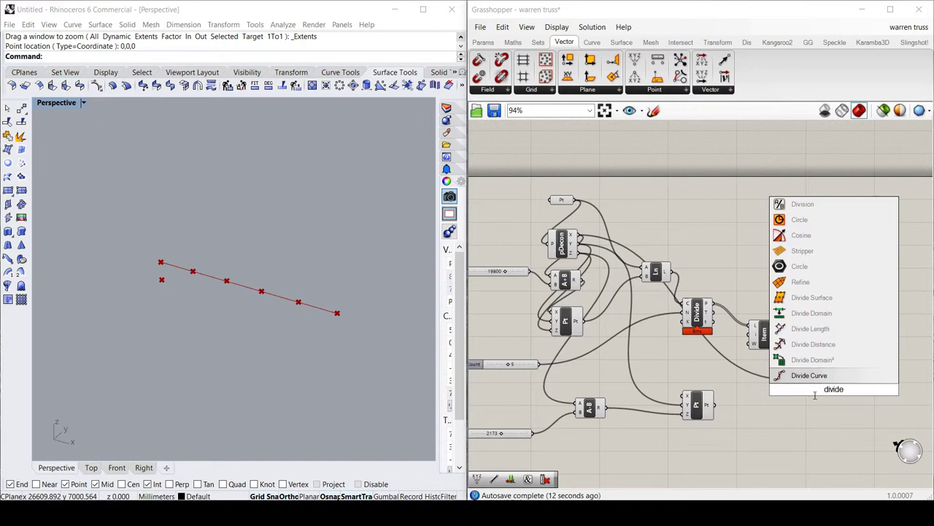
pyautogui.click(801, 206)
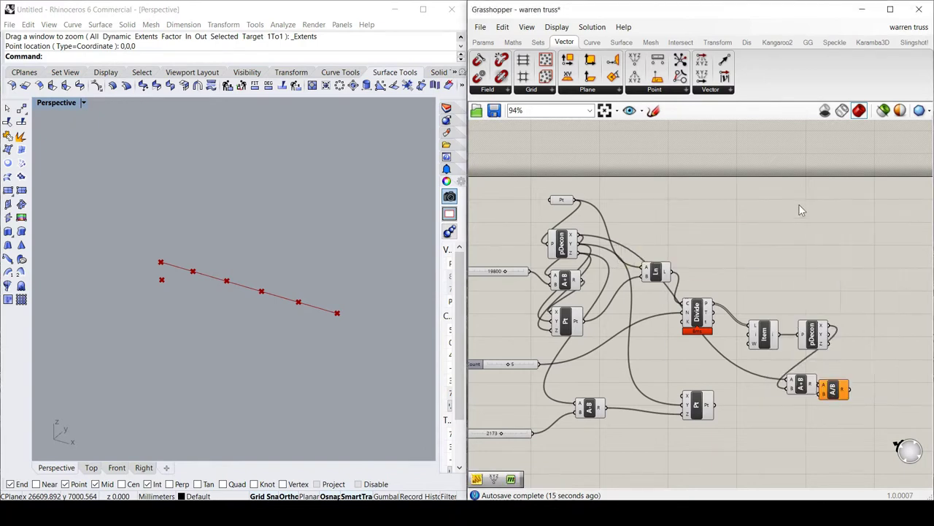
pyautogui.moveTo(818, 384); pyautogui.dragTo(845, 387)
pyautogui.rightClick(845, 392)
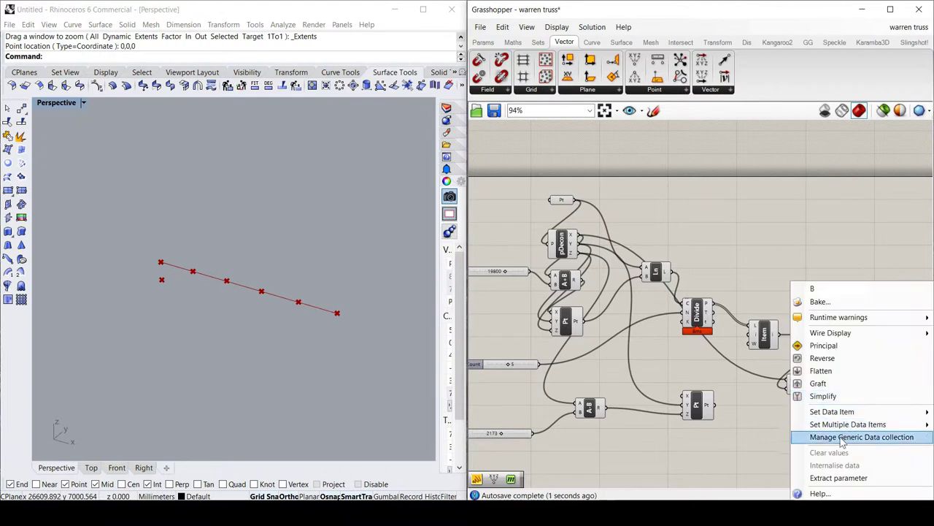
pyautogui.rightClick(742, 433)
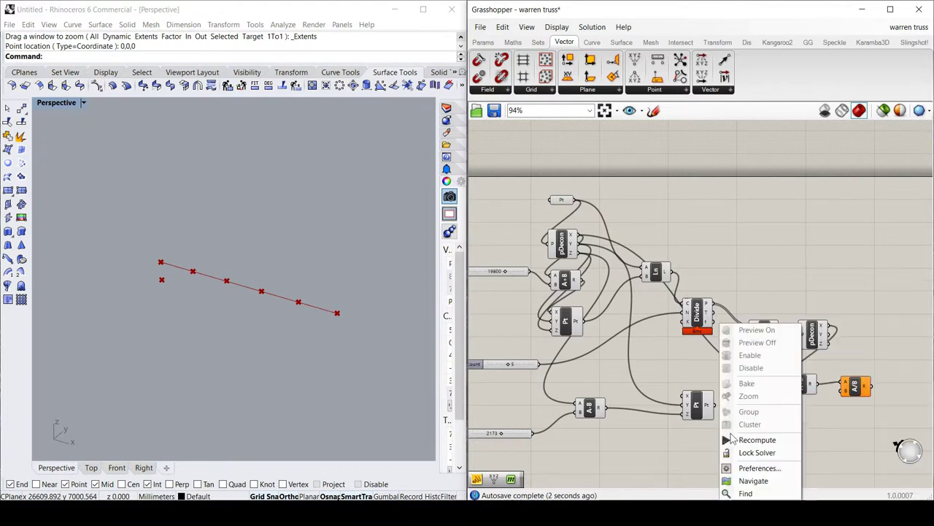
pyautogui.click(818, 416)
pyautogui.scroll(3, 672, 350)
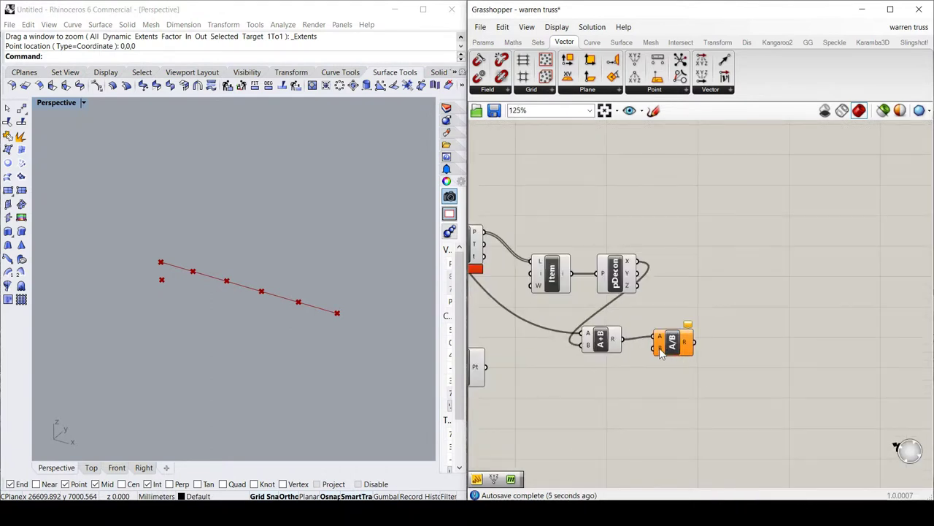
pyautogui.rightClick(660, 353)
pyautogui.moveTo(770, 413)
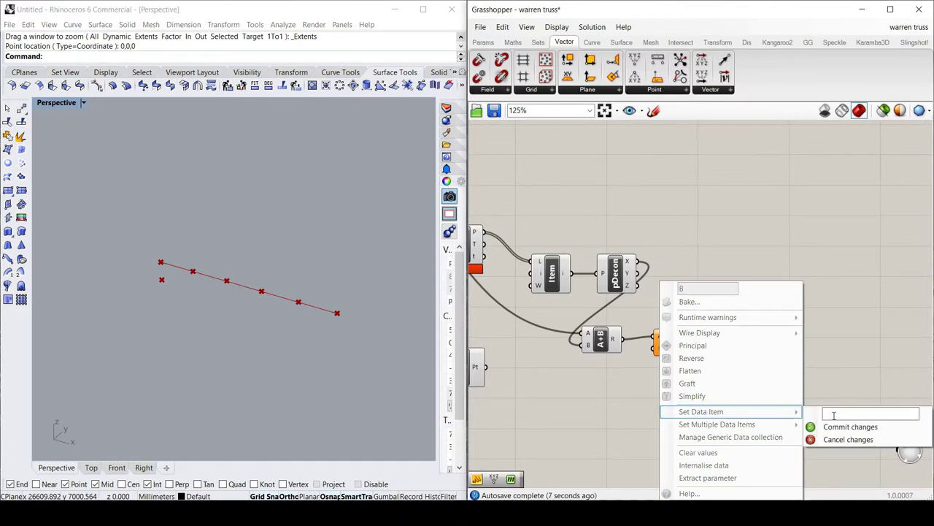
pyautogui.press('Return')
pyautogui.scroll(-3, 736, 361)
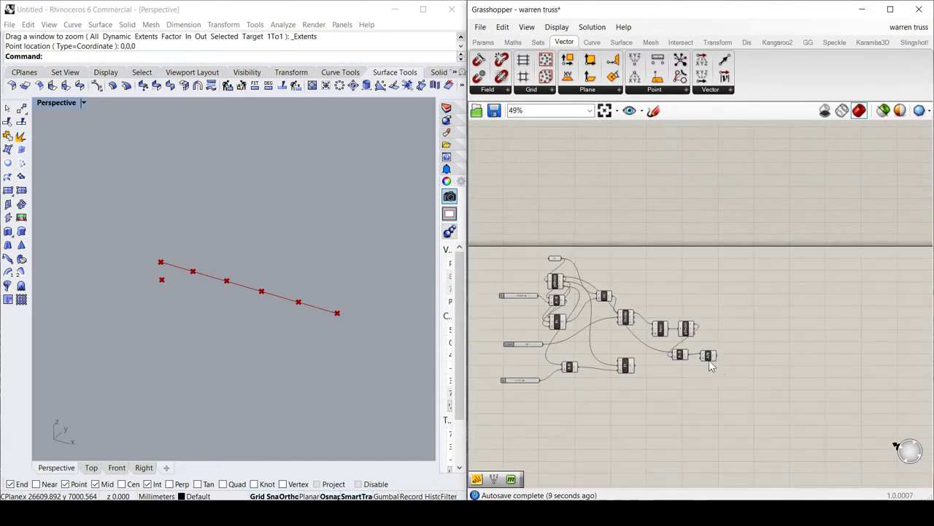
pyautogui.scroll(-1, 665, 379)
pyautogui.scroll(4, 734, 368)
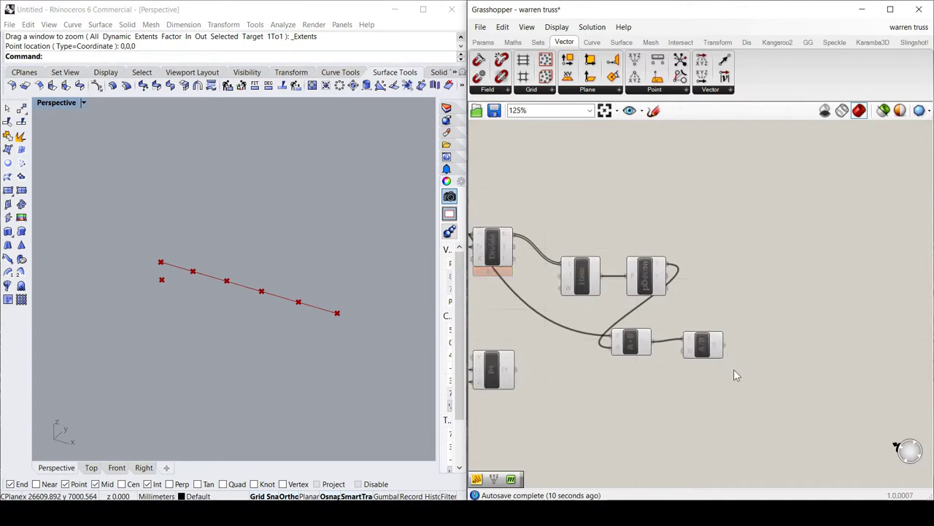
# Position the A/B component beside the A+B component.
pyautogui.moveTo(704, 342); pyautogui.dragTo(656, 335)
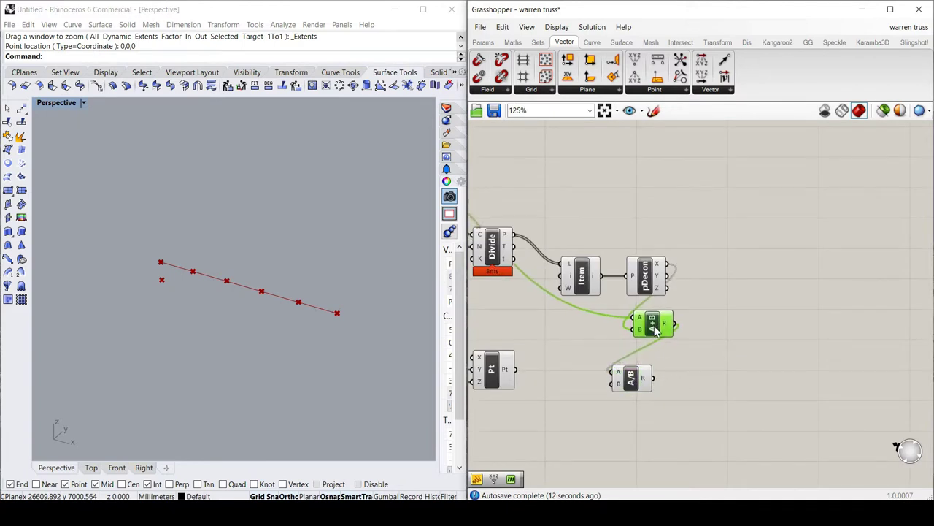
pyautogui.click(632, 379)
pyautogui.moveTo(632, 379); pyautogui.dragTo(651, 362)
pyautogui.click(721, 359)
pyautogui.scroll(-2, 695, 369)
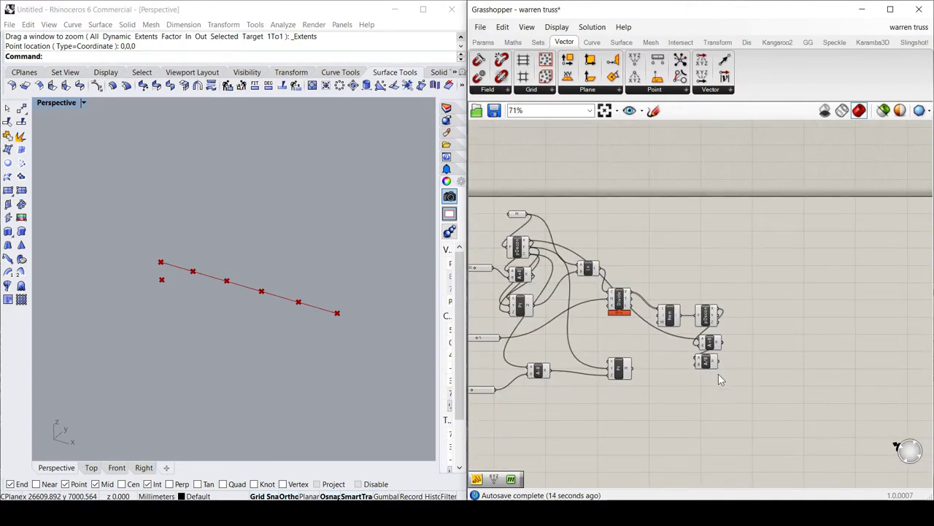
pyautogui.scroll(1, 718, 390)
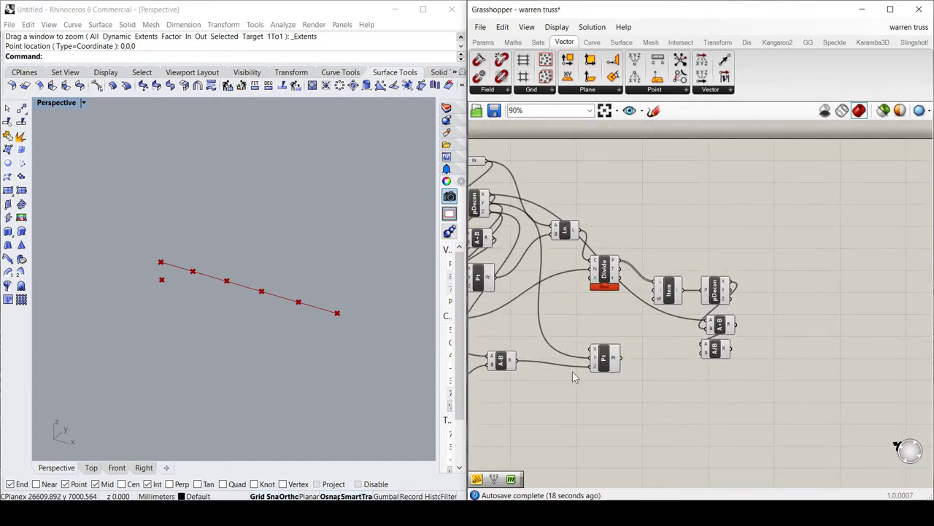
# Feed the A/B result into the bottom Pt component's X input.
pyautogui.click(603, 360)
pyautogui.moveTo(607, 360); pyautogui.dragTo(641, 385)
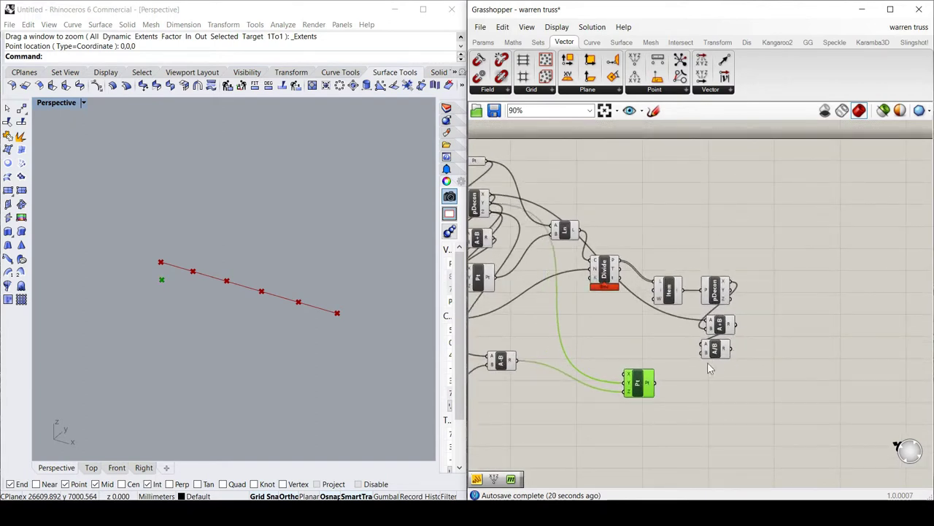
pyautogui.moveTo(733, 350); pyautogui.dragTo(725, 409)
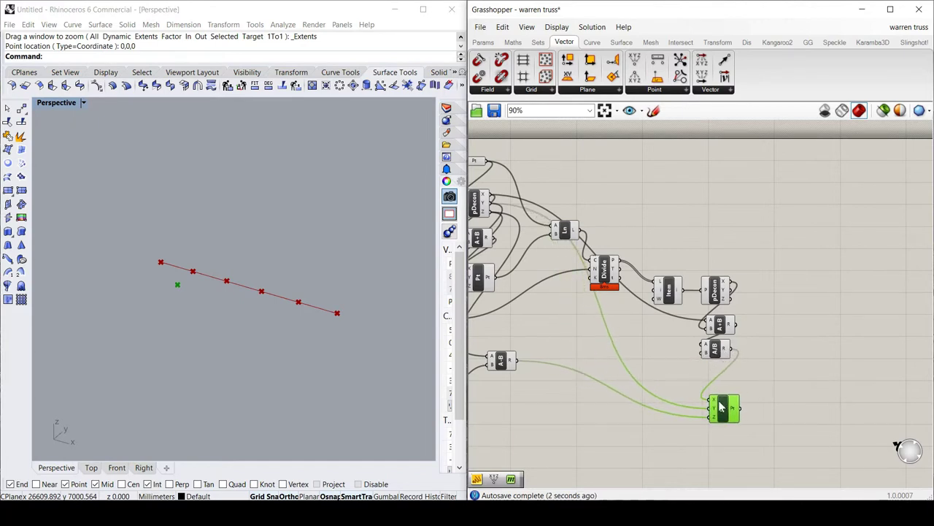
pyautogui.click(770, 377)
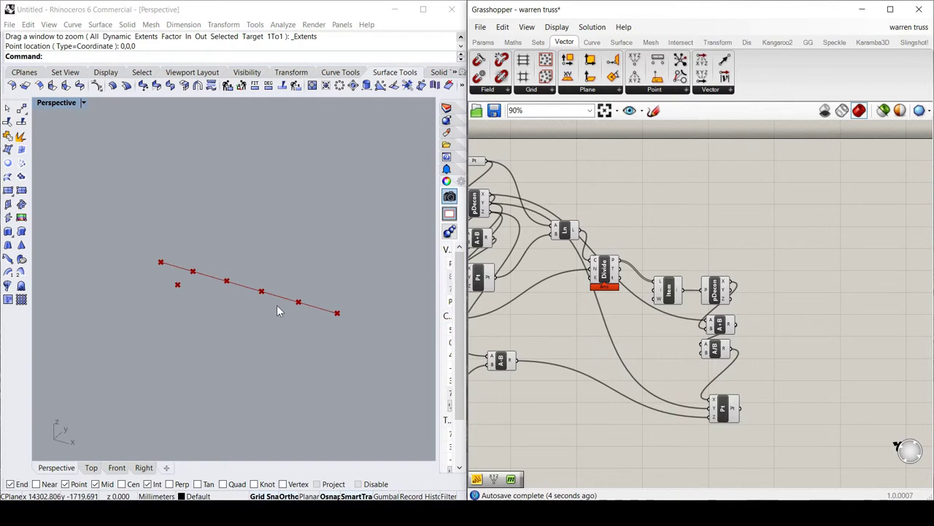
pyautogui.scroll(-5, 312, 296)
pyautogui.scroll(5, 314, 293)
pyautogui.scroll(3, 388, 295)
pyautogui.scroll(-3, 290, 285)
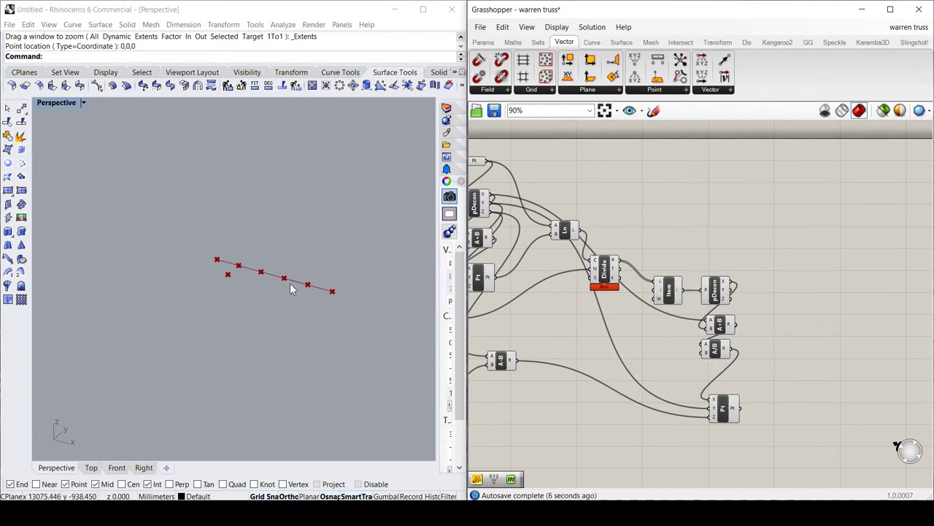
pyautogui.scroll(3, 326, 295)
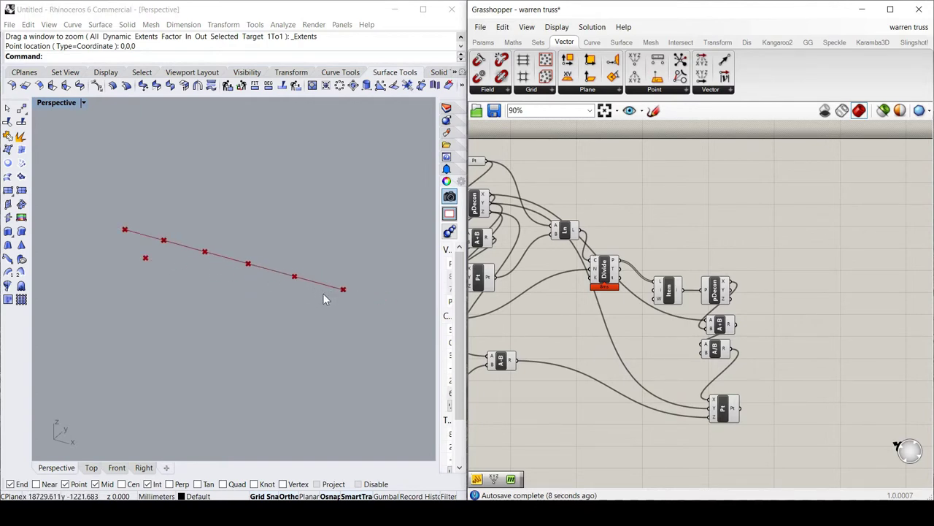
pyautogui.scroll(-2, 326, 298)
pyautogui.scroll(1, 324, 295)
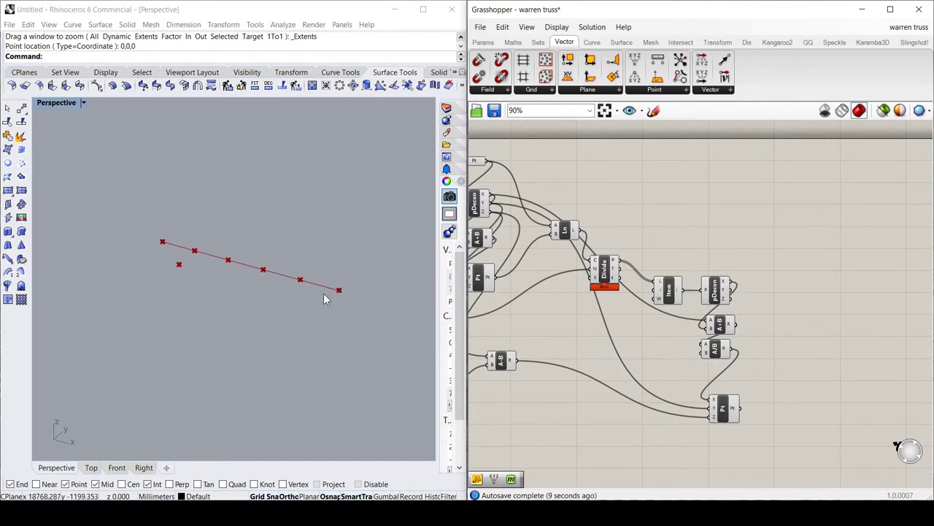
# Stack Item, pDecon, A+B and A/B neatly in one column.
pyautogui.click(675, 286)
pyautogui.moveTo(675, 285); pyautogui.dragTo(676, 267)
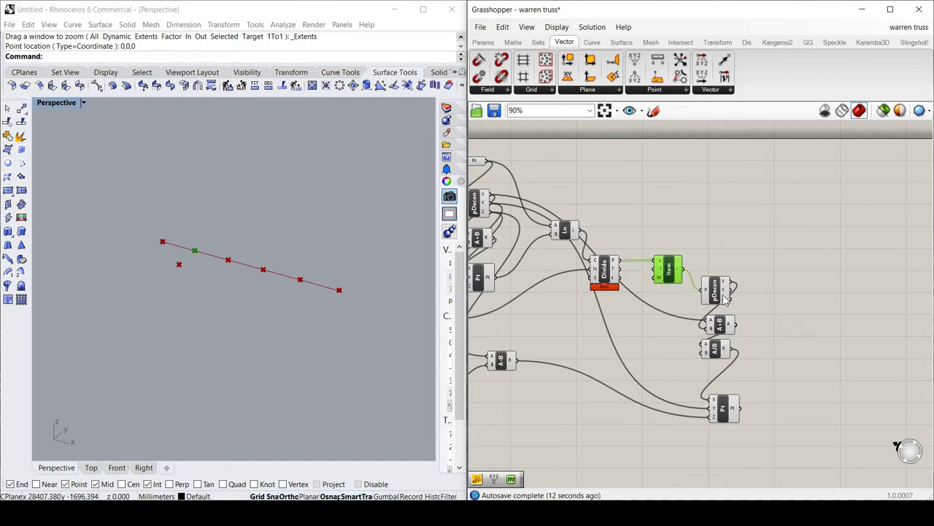
pyautogui.moveTo(725, 295); pyautogui.dragTo(727, 276)
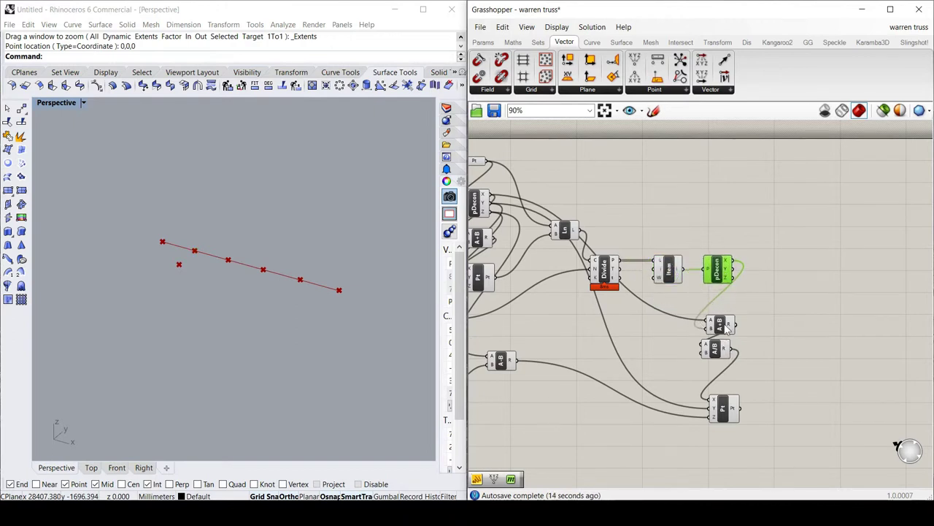
pyautogui.moveTo(725, 328); pyautogui.dragTo(725, 311)
pyautogui.moveTo(719, 349); pyautogui.dragTo(720, 337)
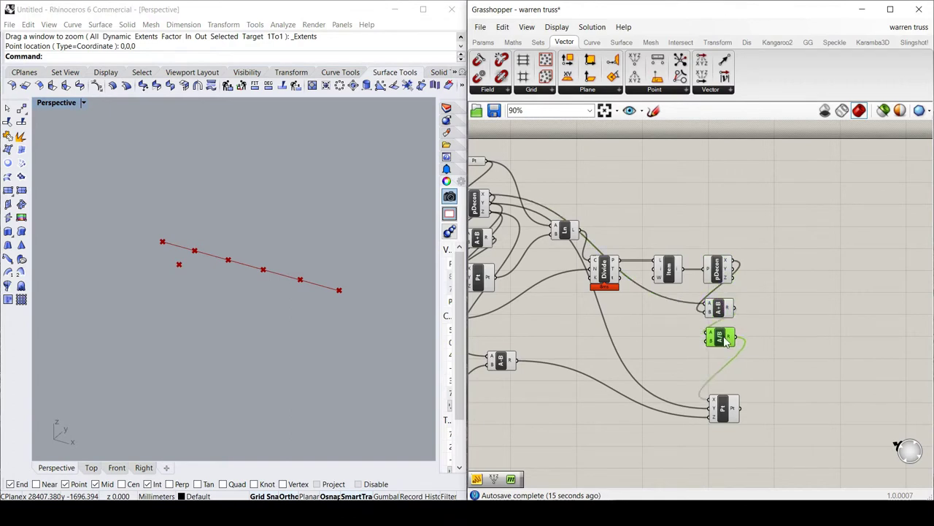
pyautogui.click(766, 311)
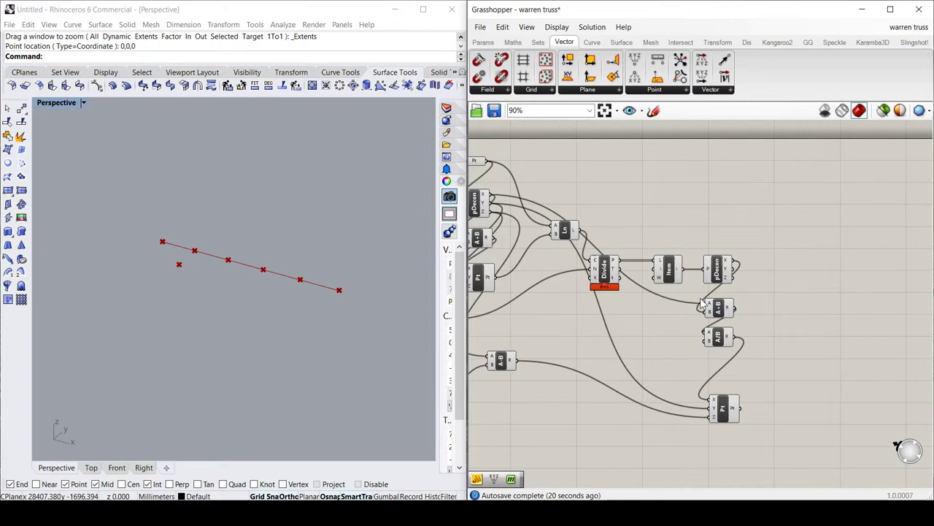
pyautogui.click(606, 271)
pyautogui.click(672, 220)
pyautogui.scroll(-1, 689, 354)
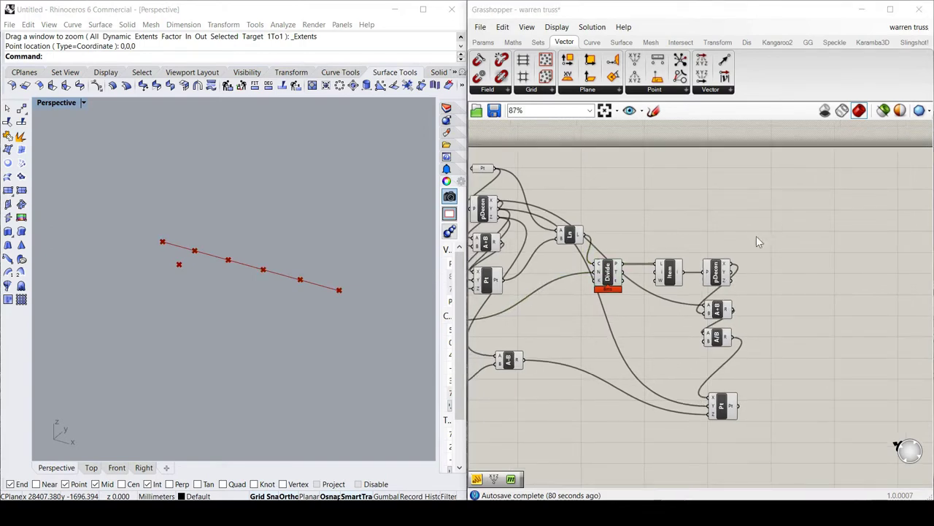
pyautogui.click(750, 267)
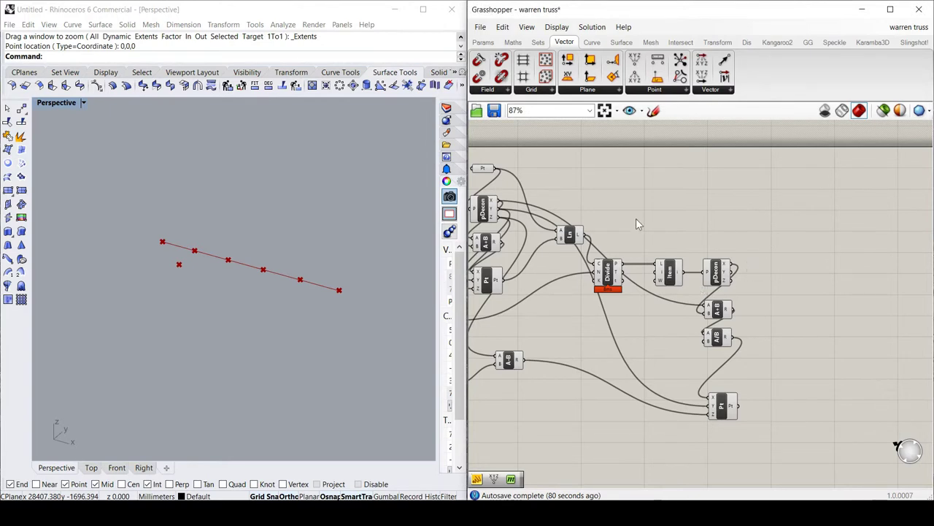
pyautogui.click(538, 42)
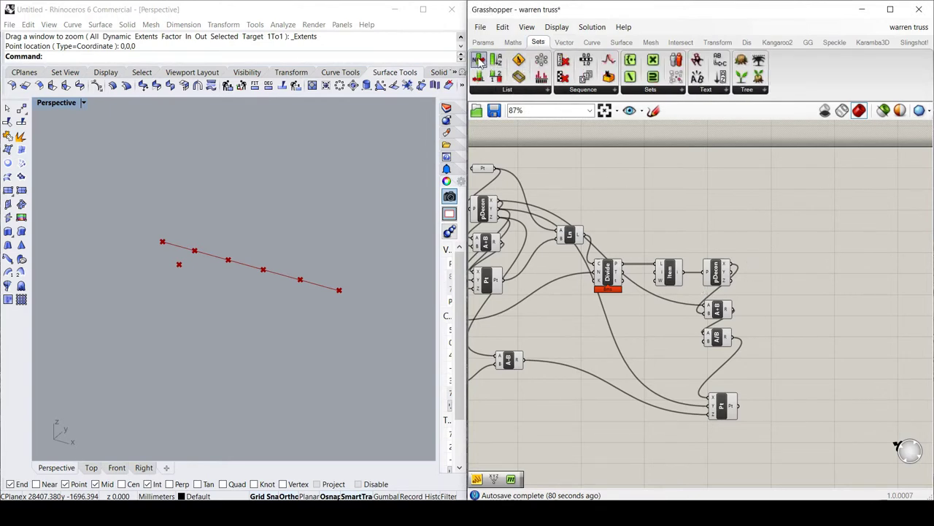
# Add a new List Item and a List Length of the Divide points, wiring the count into Item's index.
pyautogui.moveTo(479, 61); pyautogui.dragTo(736, 219)
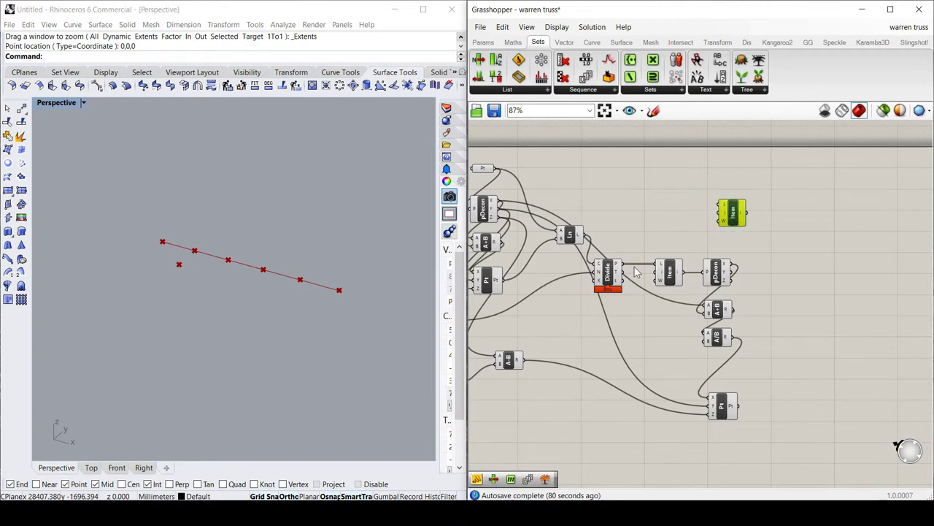
pyautogui.moveTo(627, 270); pyautogui.dragTo(720, 187)
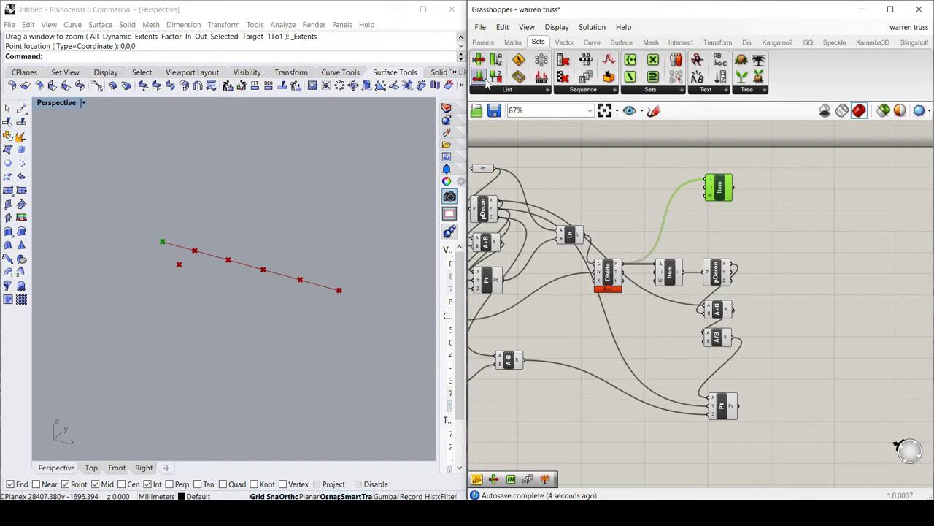
pyautogui.moveTo(482, 78); pyautogui.dragTo(726, 233)
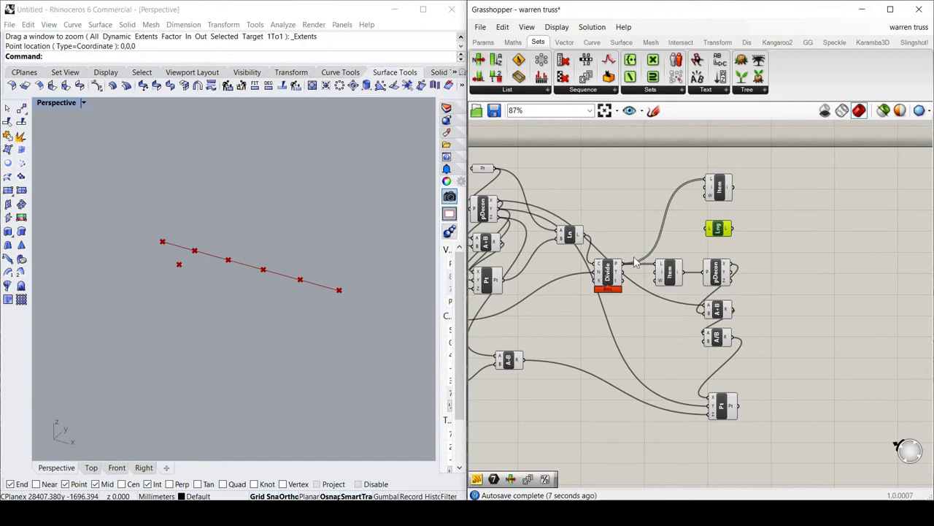
pyautogui.moveTo(624, 266); pyautogui.dragTo(704, 230)
pyautogui.moveTo(706, 237); pyautogui.dragTo(683, 243)
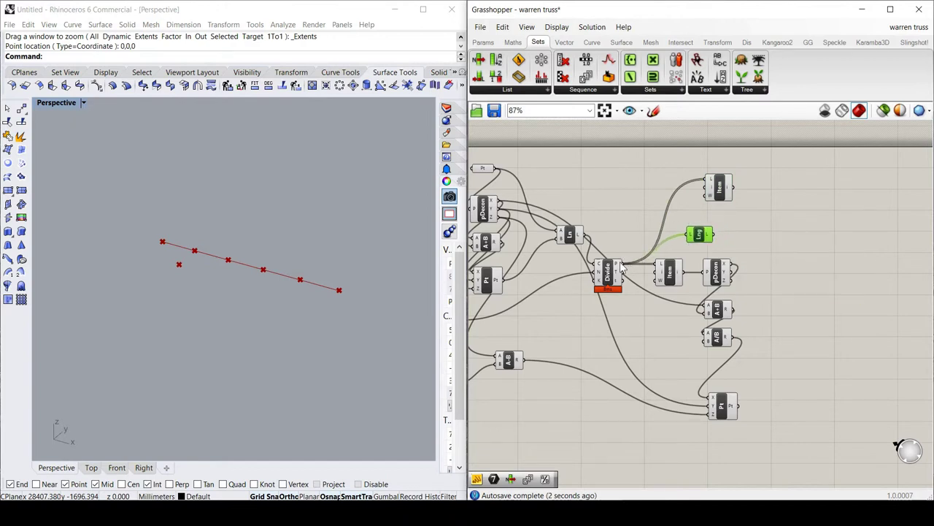
pyautogui.moveTo(623, 269)
pyautogui.moveTo(713, 234); pyautogui.dragTo(738, 193)
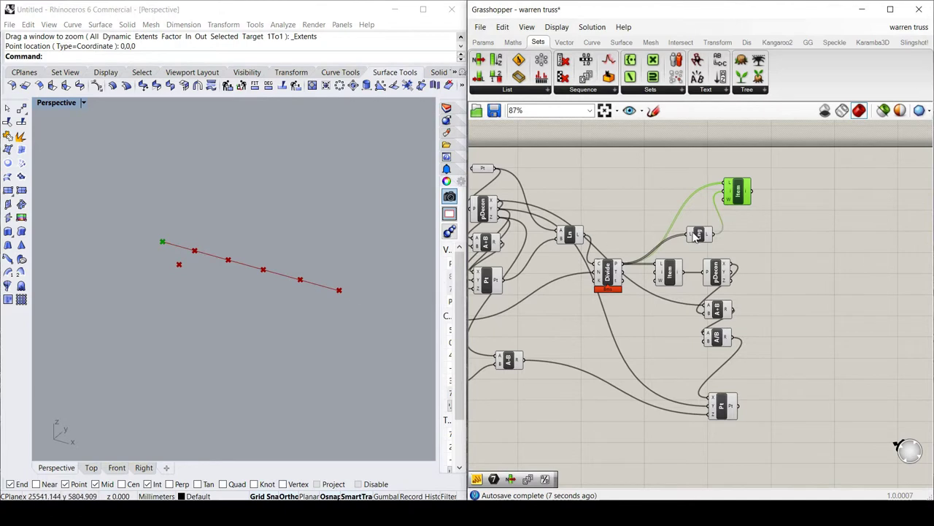
pyautogui.moveTo(701, 238); pyautogui.dragTo(697, 240)
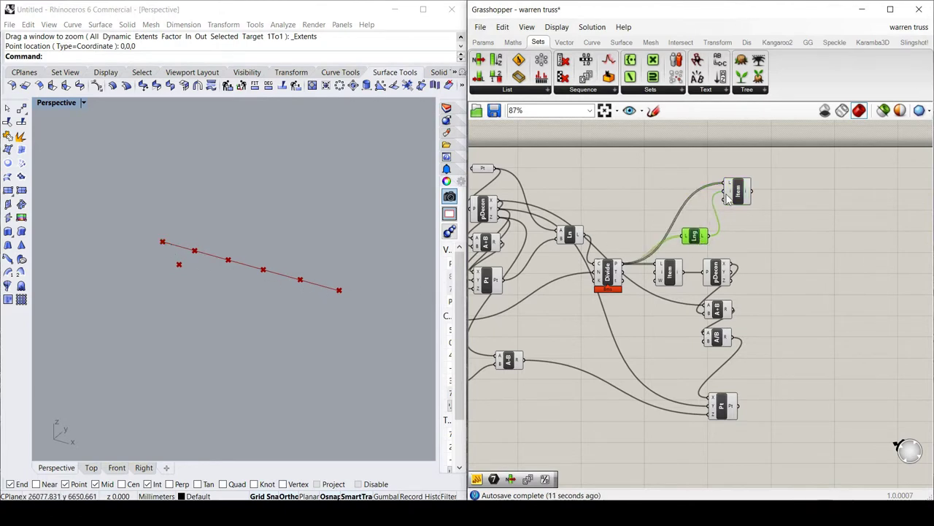
pyautogui.scroll(5, 733, 198)
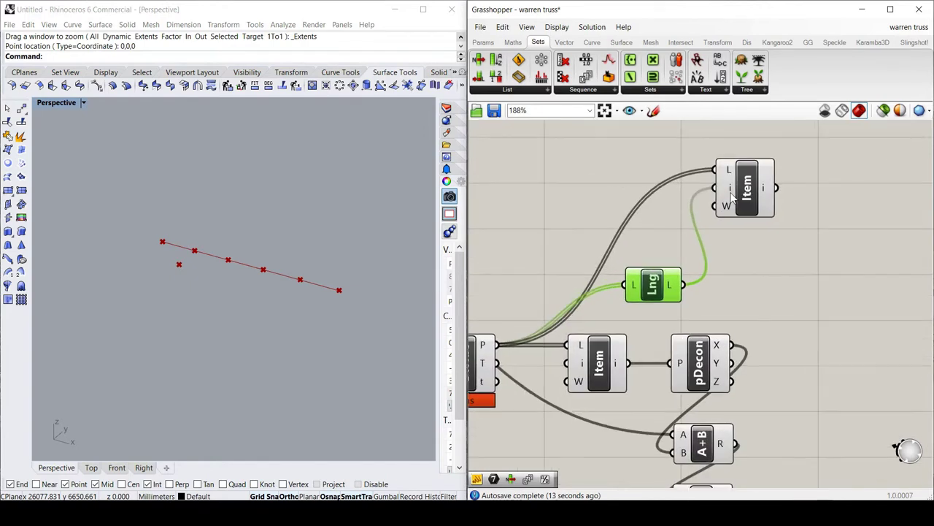
# Apply the expression x-1 to the Item's index and tidy the Lng and Item components.
pyautogui.rightClick(715, 204)
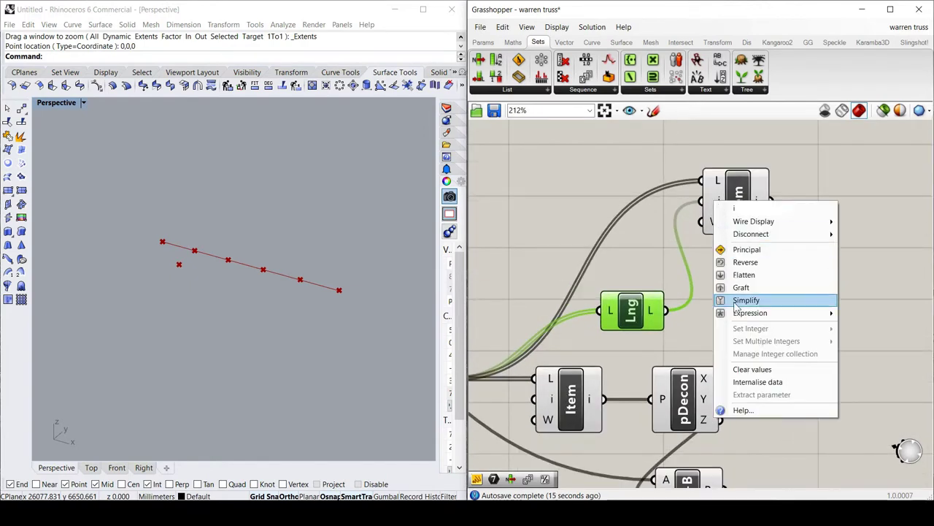
pyautogui.moveTo(749, 313)
pyautogui.click(673, 327)
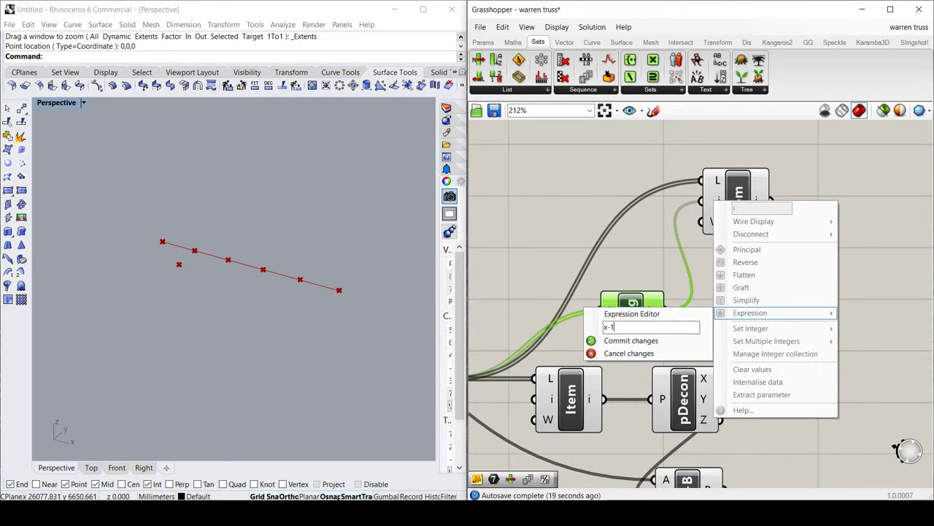
pyautogui.click(661, 342)
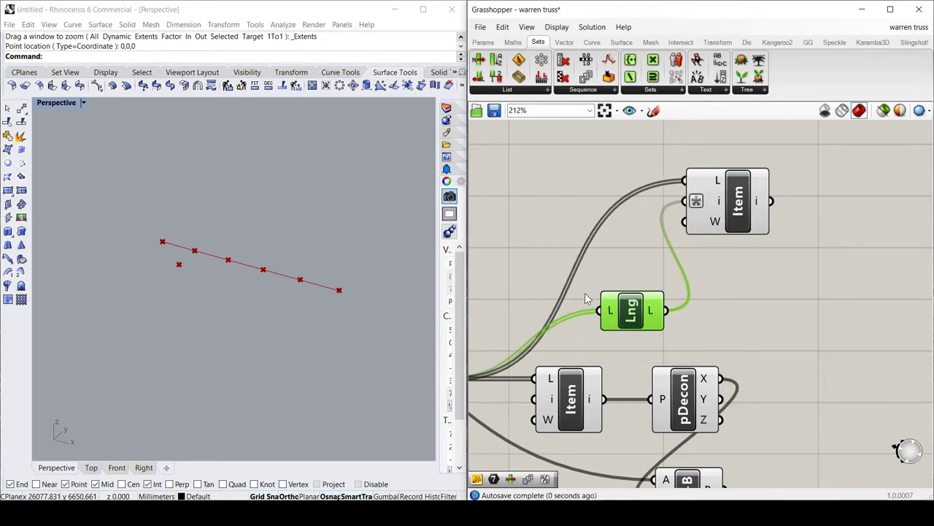
pyautogui.click(735, 212)
pyautogui.click(736, 282)
pyautogui.scroll(-3, 716, 294)
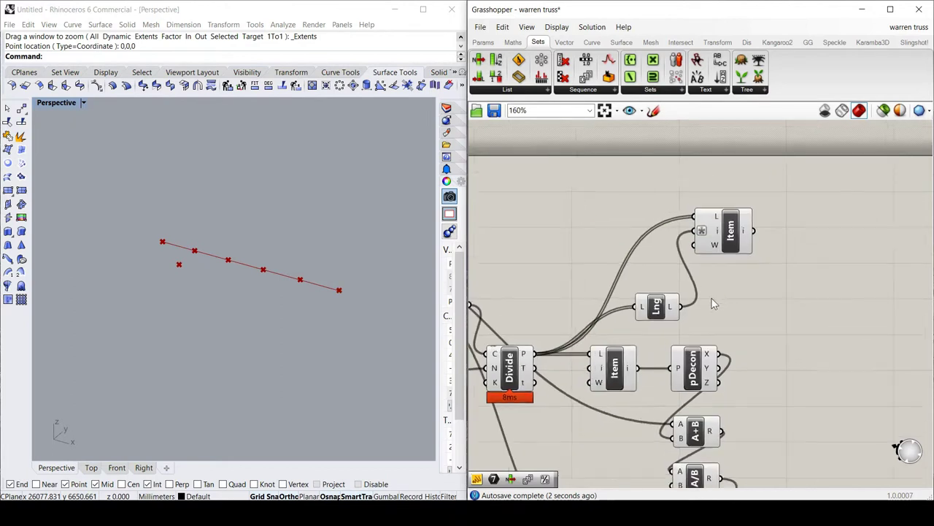
pyautogui.moveTo(676, 306); pyautogui.dragTo(662, 262)
pyautogui.click(729, 252)
pyautogui.moveTo(728, 252); pyautogui.dragTo(729, 240)
pyautogui.moveTo(643, 270); pyautogui.dragTo(643, 256)
pyautogui.moveTo(727, 234); pyautogui.dragTo(727, 228)
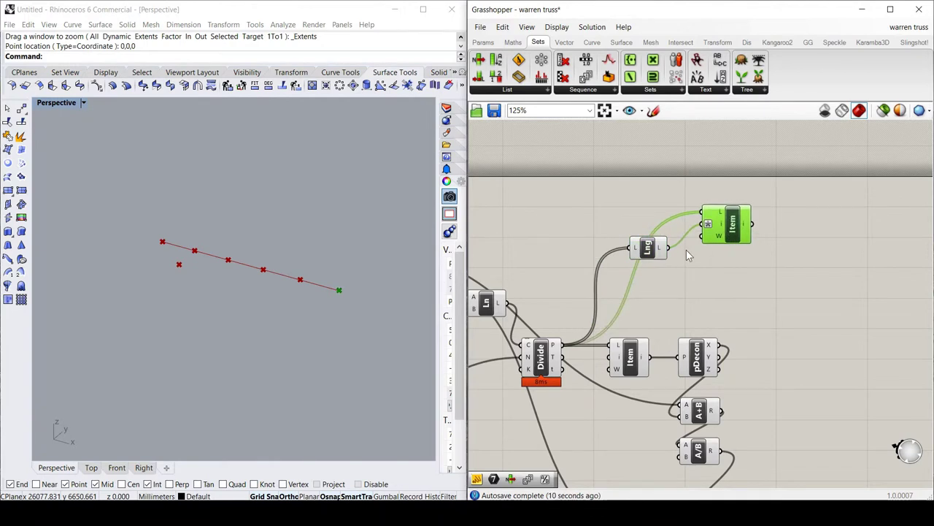
# Duplicate the Item below and edit its index expression to pick the next point down.
pyautogui.keyDown('alt'); pyautogui.moveTo(732, 232); pyautogui.dragTo(735, 288); pyautogui.keyUp('alt')
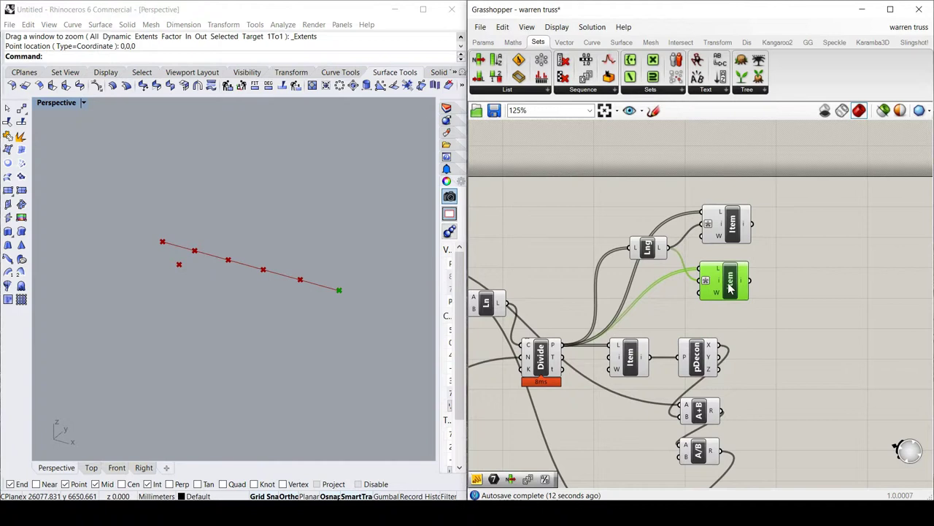
pyautogui.rightClick(718, 282)
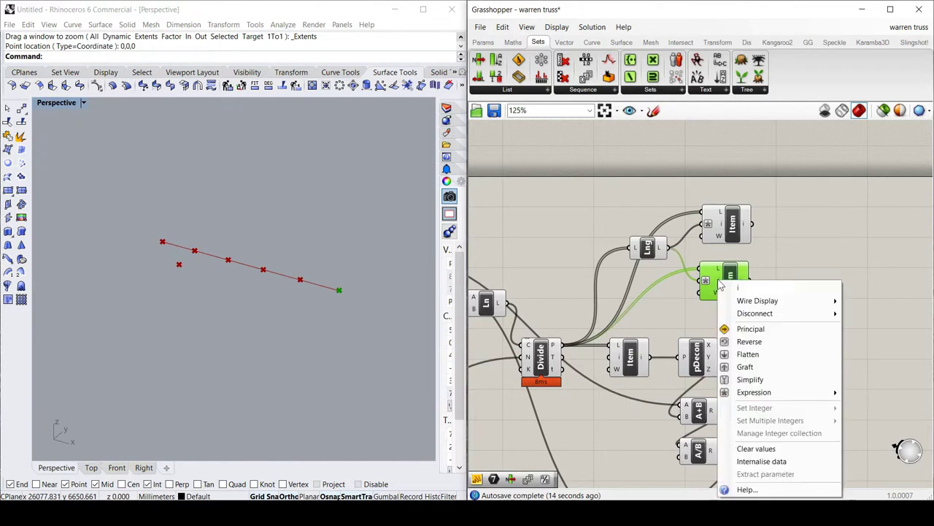
pyautogui.moveTo(777, 395)
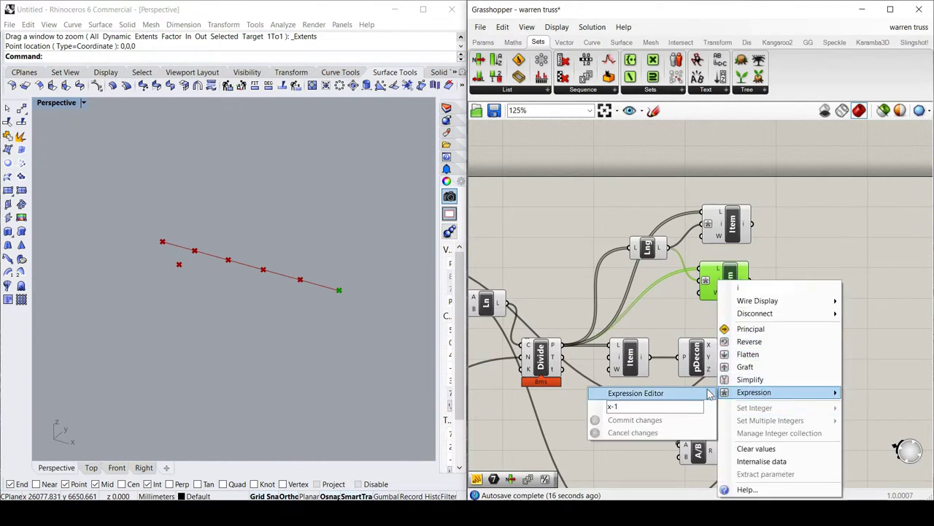
pyautogui.click(677, 406)
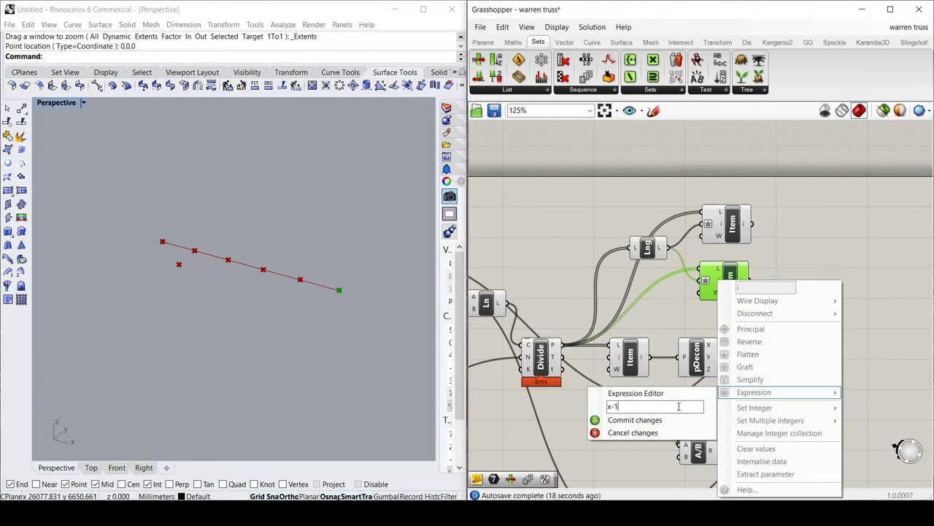
pyautogui.click(632, 420)
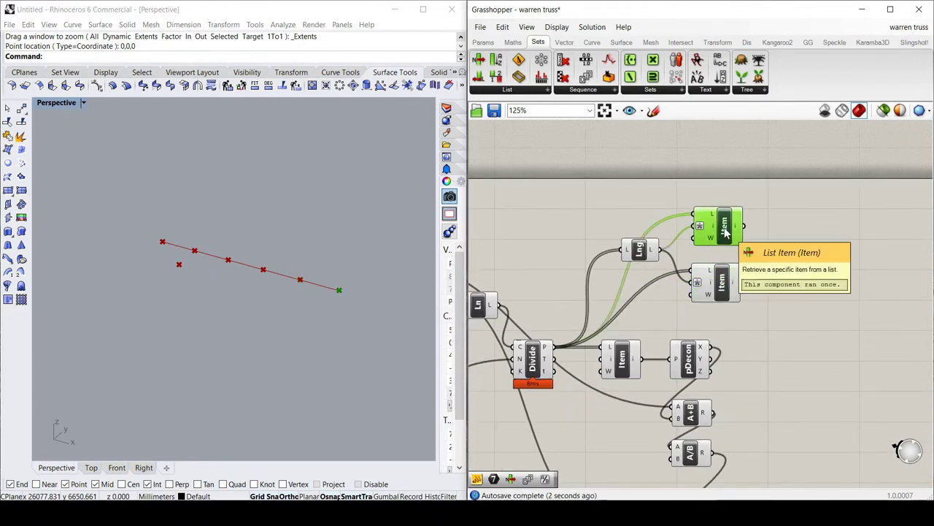
# Wire each List Item into its own Deconstruct Point component.
pyautogui.click(778, 272)
pyautogui.moveTo(778, 271); pyautogui.dragTo(702, 274, button='right')
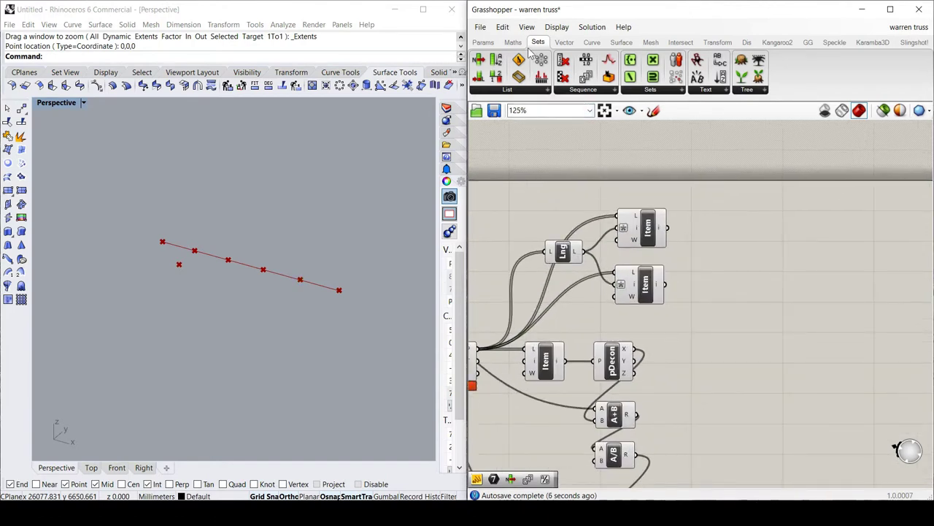
pyautogui.click(564, 41)
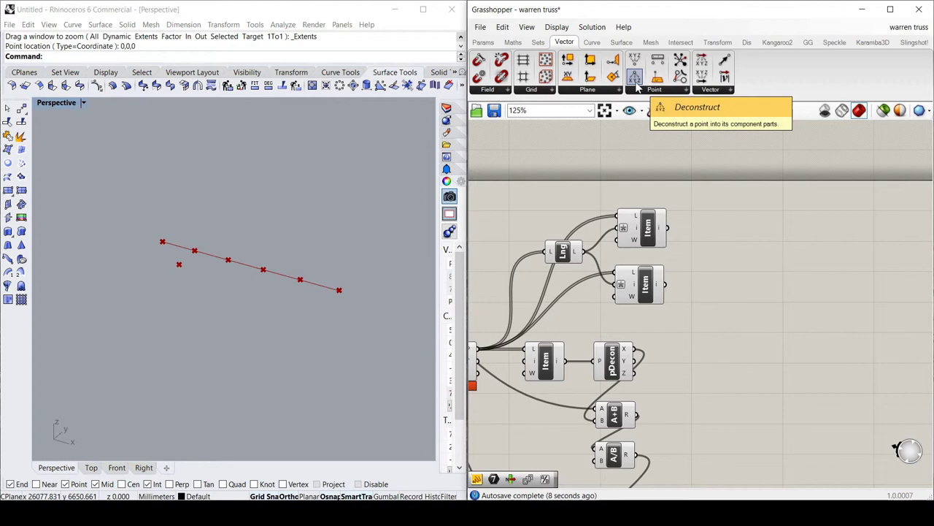
pyautogui.moveTo(636, 86); pyautogui.dragTo(733, 248)
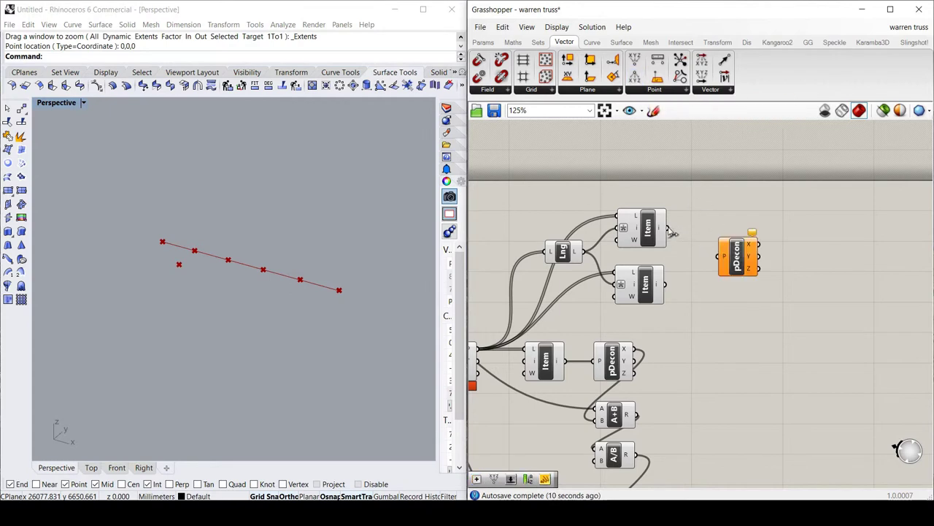
pyautogui.moveTo(666, 228); pyautogui.dragTo(736, 289)
pyautogui.moveTo(667, 286); pyautogui.dragTo(719, 285)
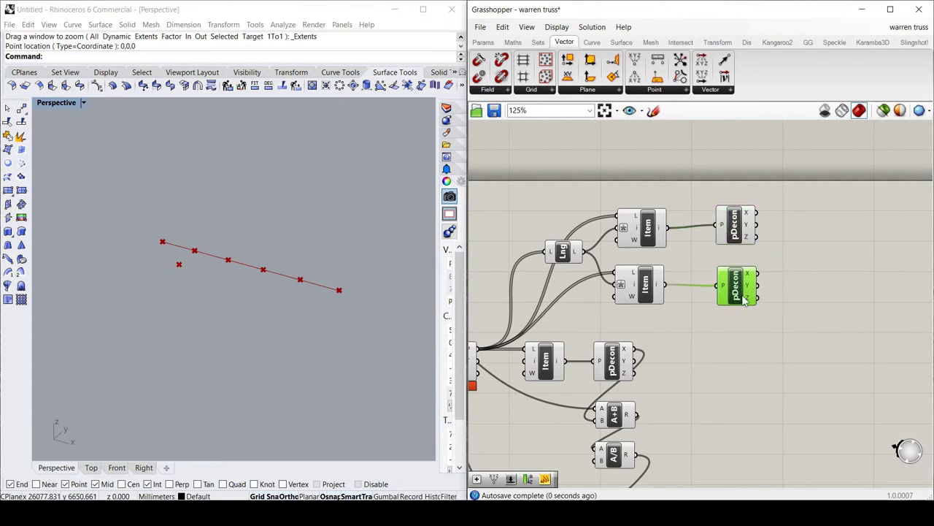
pyautogui.moveTo(700, 266); pyautogui.dragTo(688, 265, button='right')
pyautogui.click(749, 240)
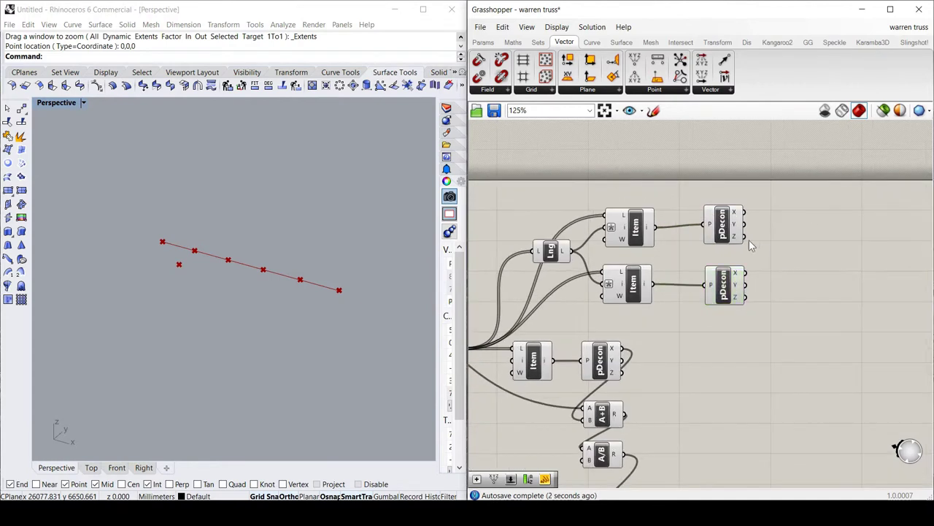
# Place an unconnected Addition component beside them via the 'addi' search.
pyautogui.doubleClick(796, 250)
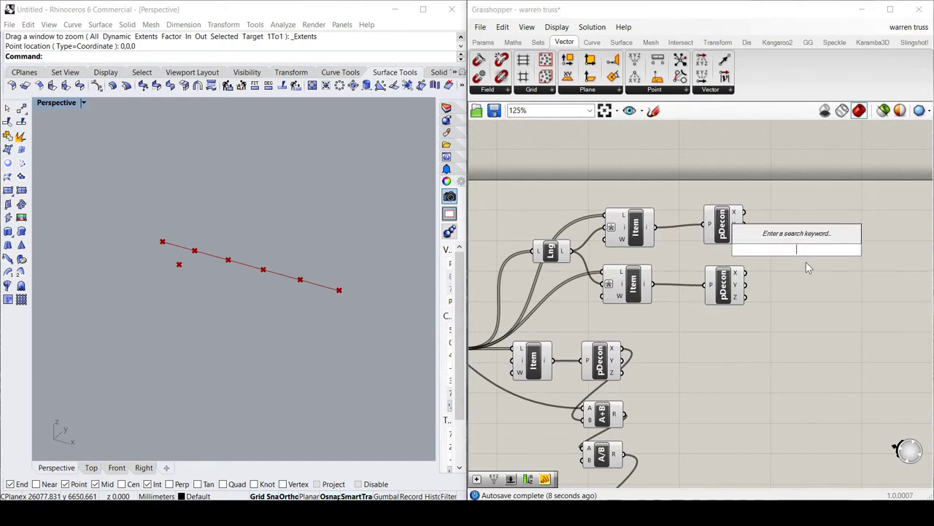
pyautogui.write('addi')
pyautogui.click(789, 237)
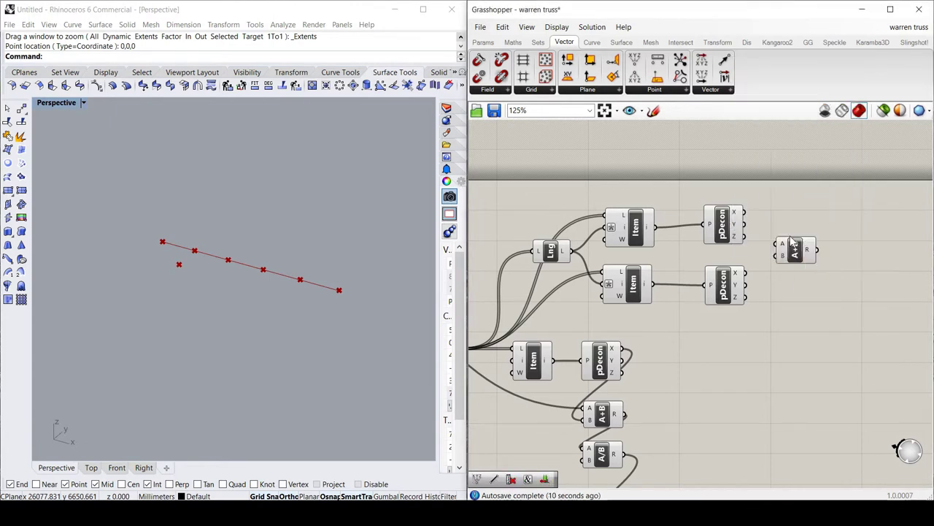
# Add the two points' X coordinates and feed the sum into a new Division's A input.
pyautogui.moveTo(744, 212); pyautogui.dragTo(777, 243)
pyautogui.moveTo(745, 273); pyautogui.dragTo(776, 256)
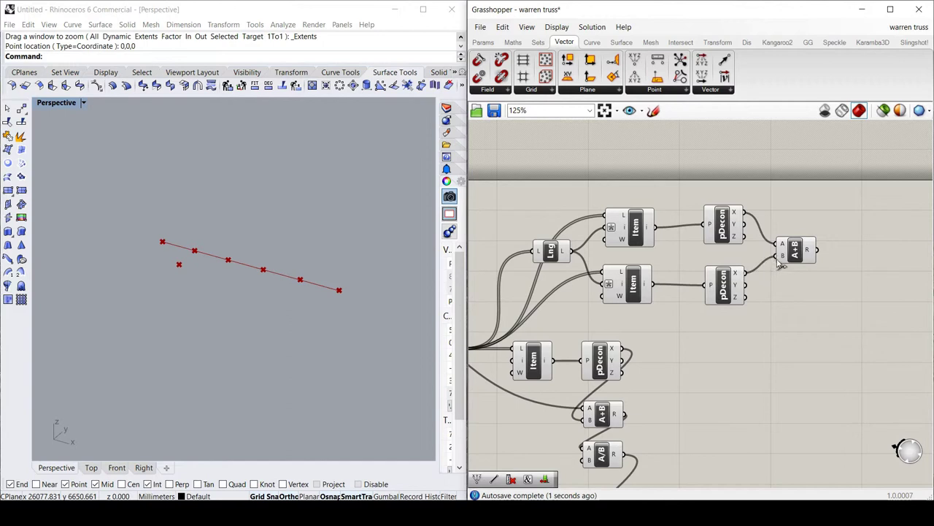
pyautogui.doubleClick(803, 290)
pyautogui.write('divi')
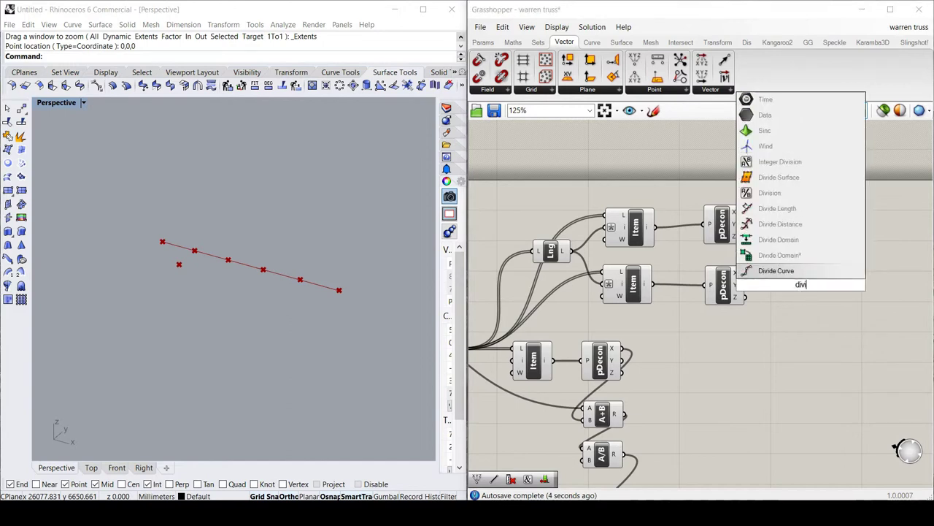
pyautogui.write('sio')
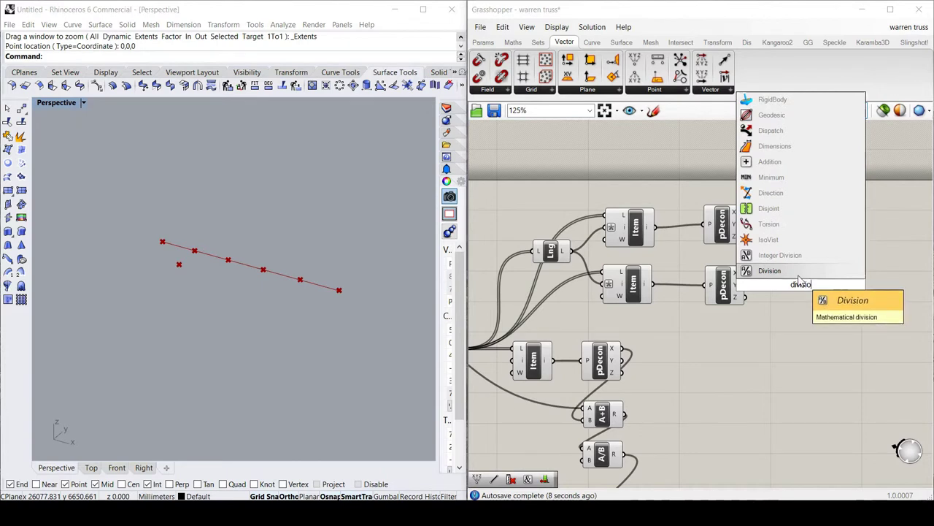
pyautogui.press('Return')
pyautogui.moveTo(802, 289); pyautogui.dragTo(827, 315)
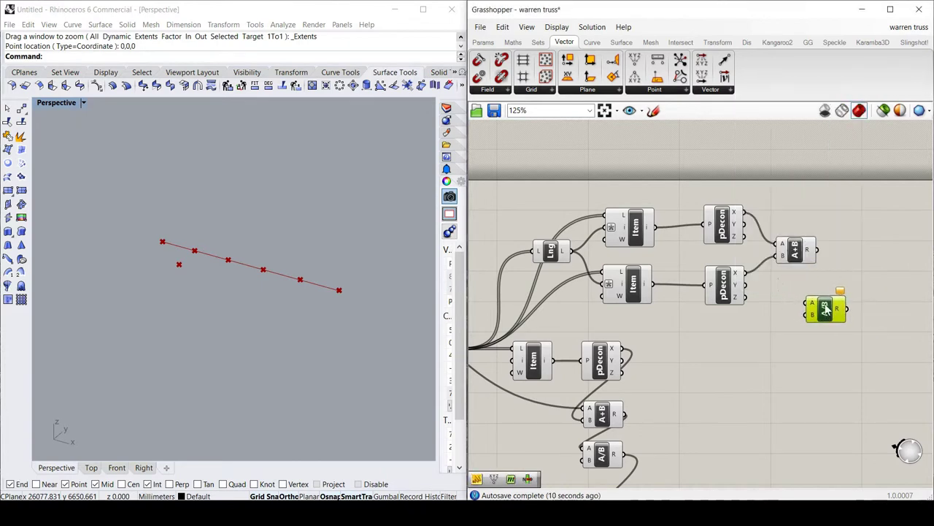
pyautogui.moveTo(819, 250); pyautogui.dragTo(810, 314)
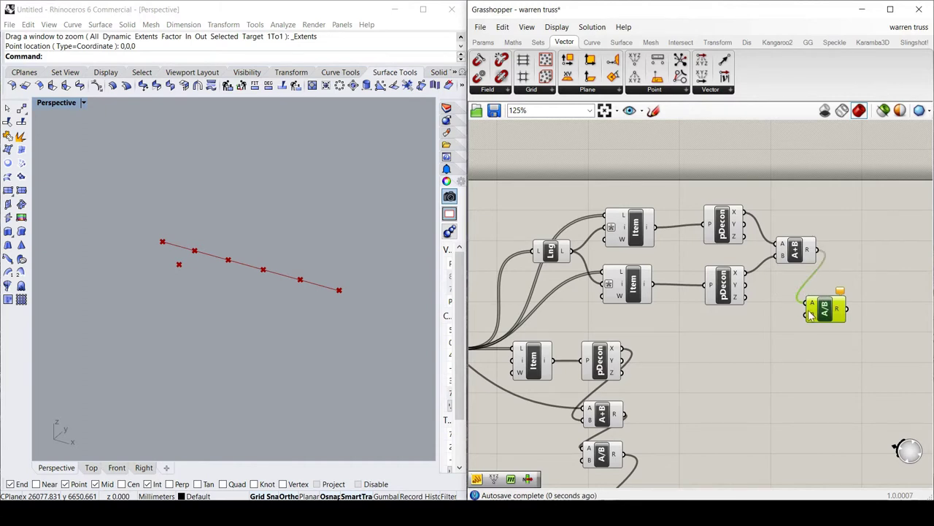
# Set the Division's divisor B to 2.
pyautogui.rightClick(815, 321)
pyautogui.click(736, 387)
pyautogui.scroll(-3, 645, 358)
pyautogui.scroll(3, 650, 343)
pyautogui.rightClick(703, 292)
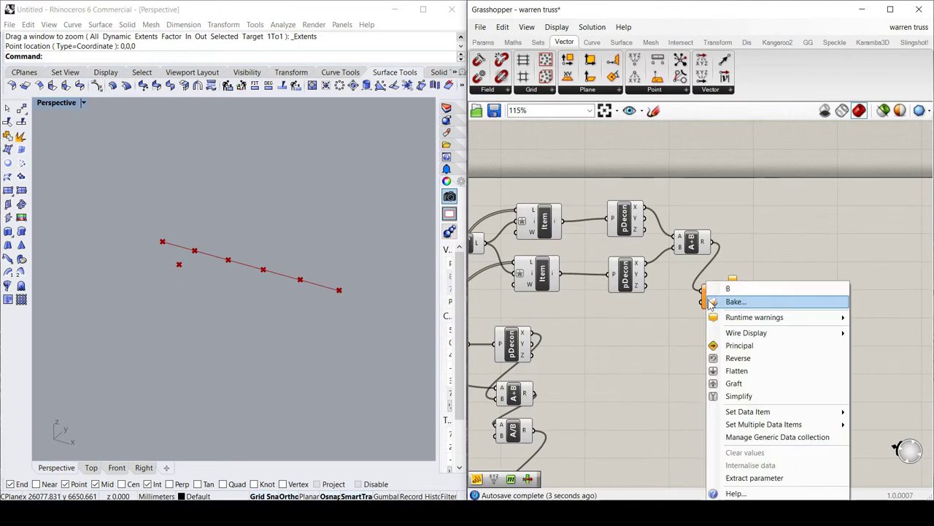
pyautogui.moveTo(749, 416)
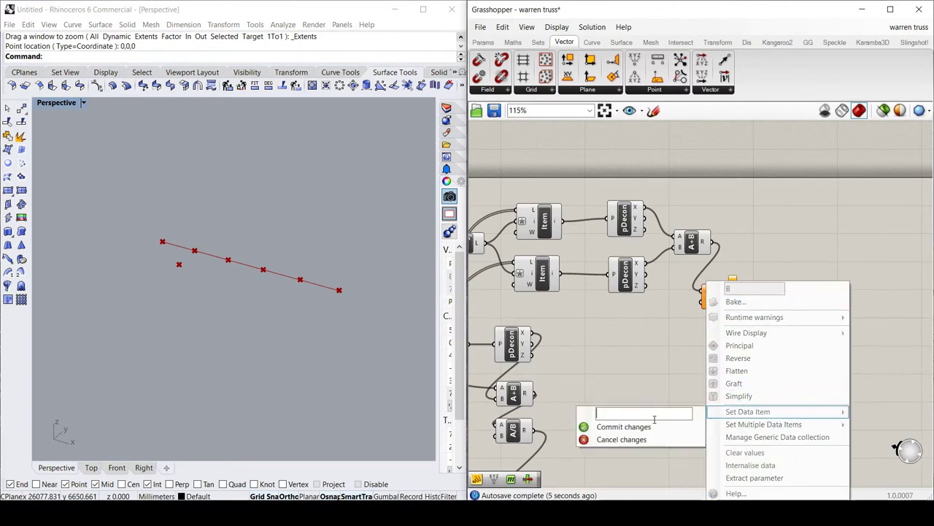
pyautogui.write('2')
pyautogui.click(624, 426)
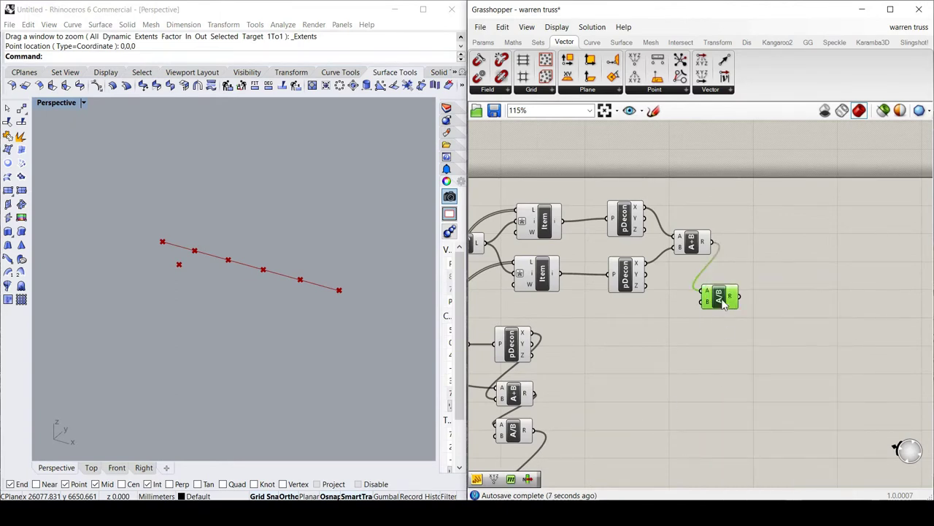
# Make a wired copy of the Construct Point and feed the halved sum into its X input.
pyautogui.scroll(-4, 677, 326)
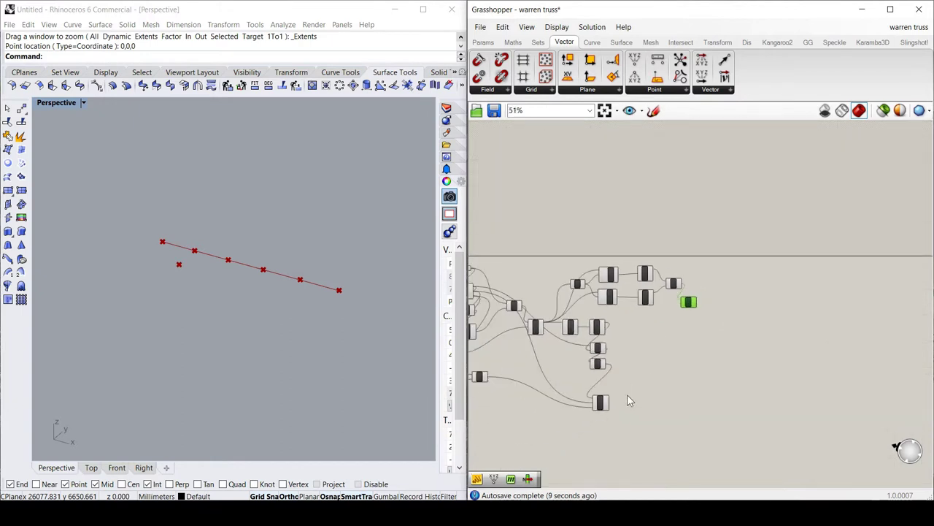
pyautogui.scroll(2, 661, 381)
pyautogui.scroll(1, 687, 365)
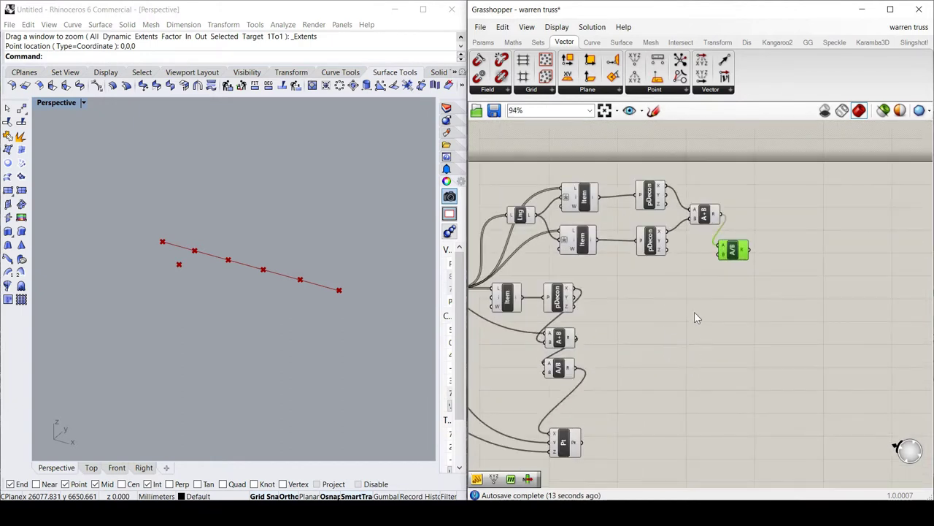
pyautogui.moveTo(694, 311); pyautogui.dragTo(735, 265, button='right')
pyautogui.click(564, 443)
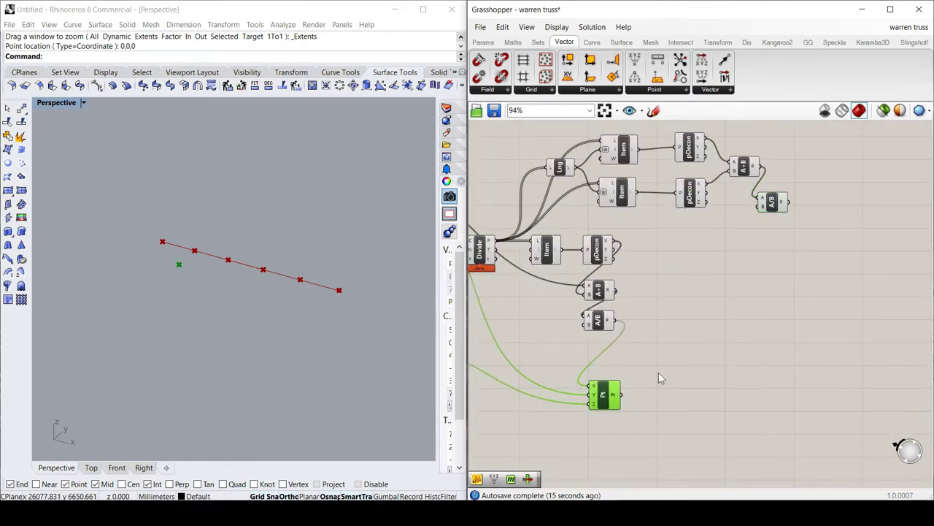
pyautogui.hotkey('ctrl', 'c')
pyautogui.hotkey('ctrl', 'shift', 'v')
pyautogui.moveTo(604, 394); pyautogui.dragTo(795, 286)
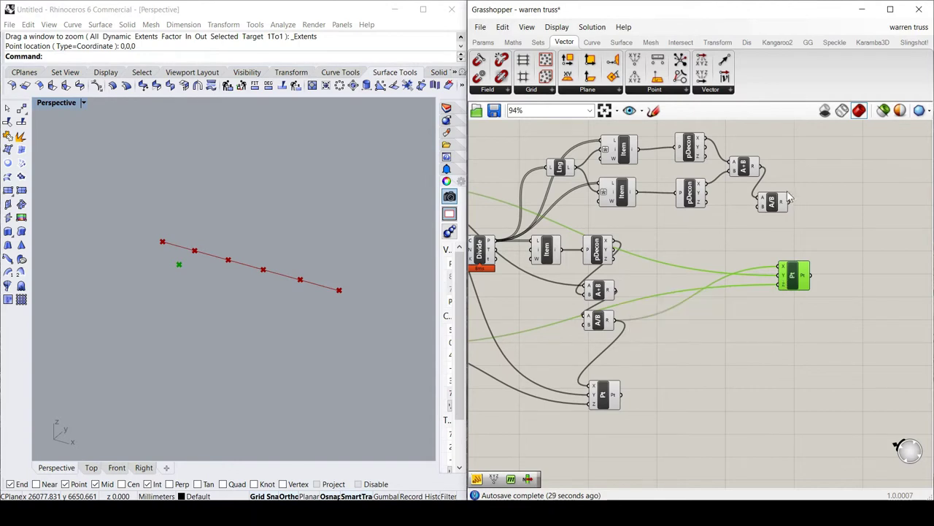
pyautogui.moveTo(786, 202); pyautogui.dragTo(781, 269)
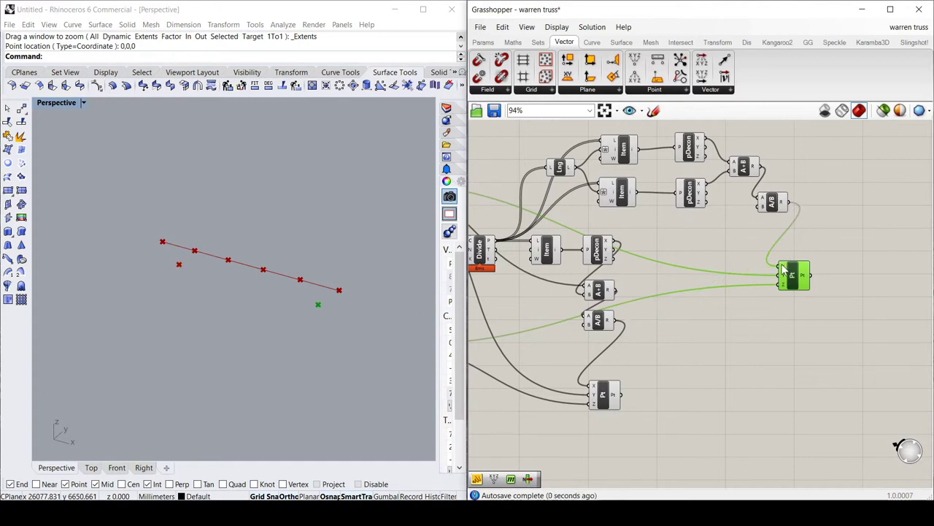
# Rearrange the original and copied point components neatly on the canvas.
pyautogui.moveTo(794, 276); pyautogui.dragTo(724, 302)
pyautogui.moveTo(612, 395); pyautogui.dragTo(745, 370)
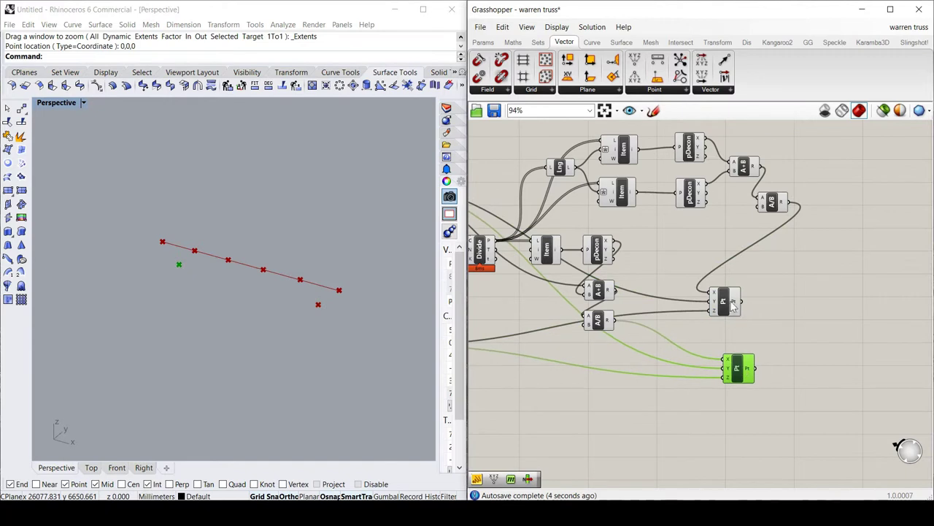
pyautogui.moveTo(728, 305); pyautogui.dragTo(738, 302)
pyautogui.moveTo(737, 369); pyautogui.dragTo(739, 363)
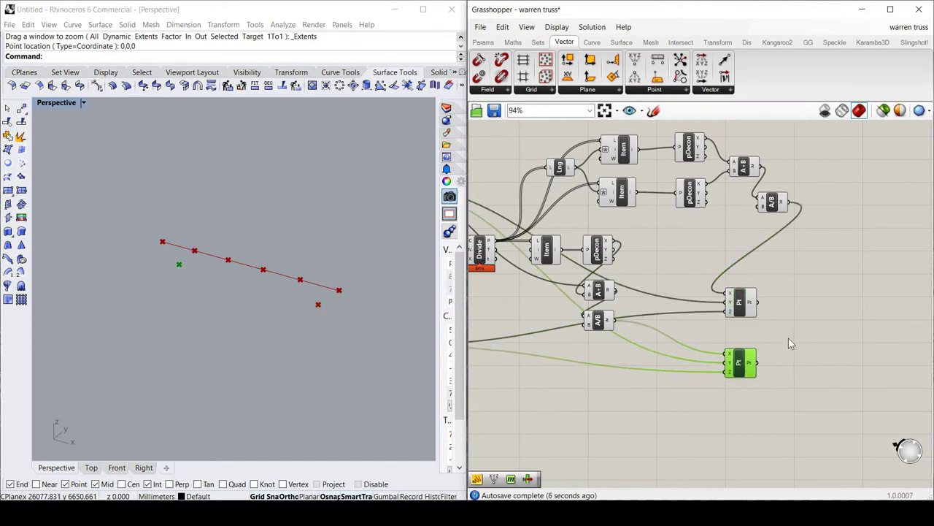
pyautogui.click(797, 330)
# Add a Line component joining the upper and lower offset points, drawing a second, lower line.
pyautogui.doubleClick(808, 339)
pyautogui.write('line')
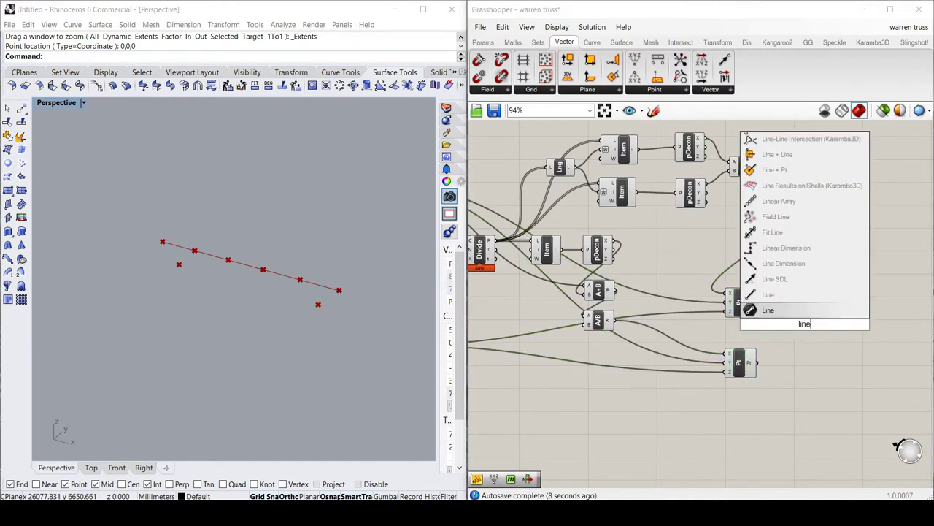
pyautogui.click(789, 315)
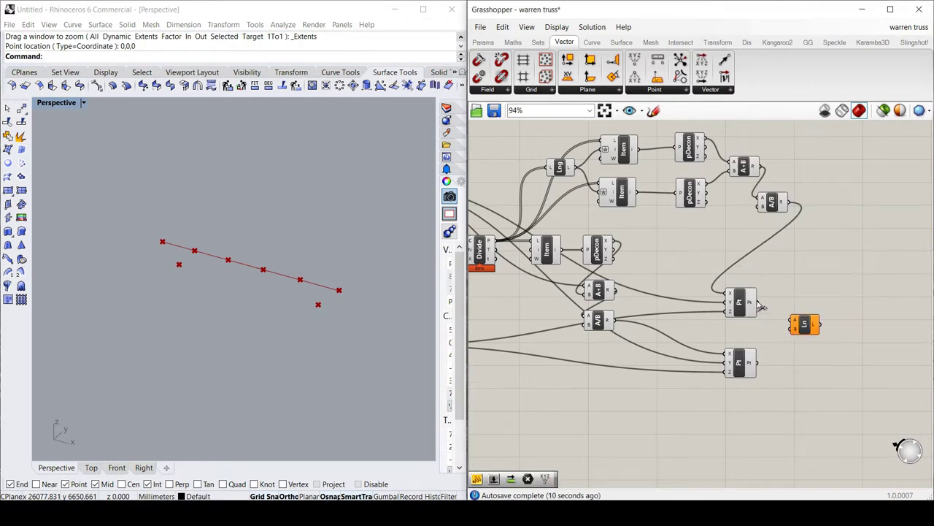
pyautogui.moveTo(758, 301); pyautogui.dragTo(793, 319)
pyautogui.moveTo(757, 363); pyautogui.dragTo(800, 328)
pyautogui.click(797, 305)
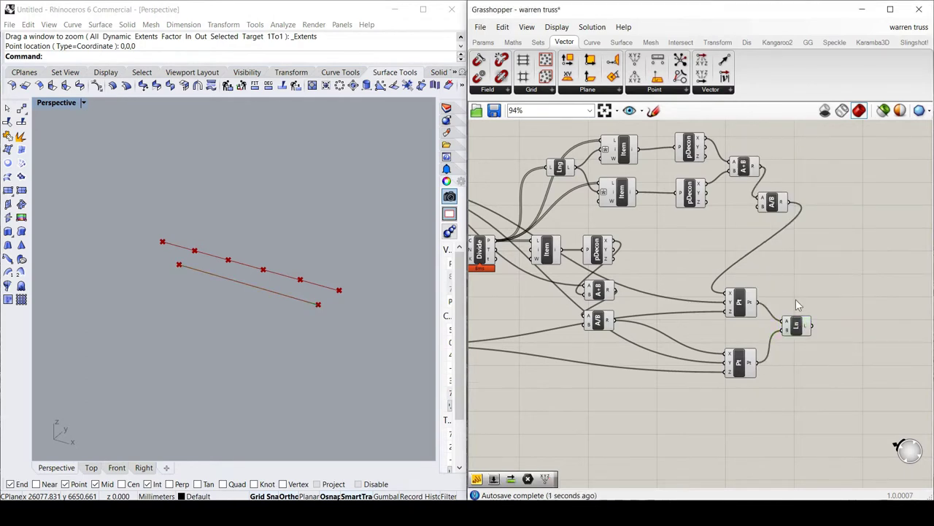
# Select the Count slider and zoom out to view the whole definition.
pyautogui.scroll(-2, 797, 305)
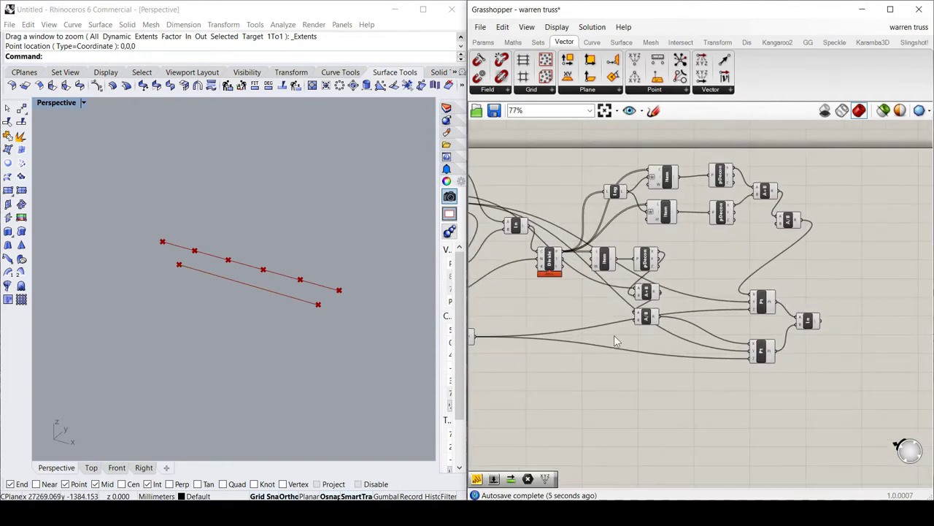
pyautogui.scroll(-3, 781, 328)
pyautogui.scroll(2, 530, 277)
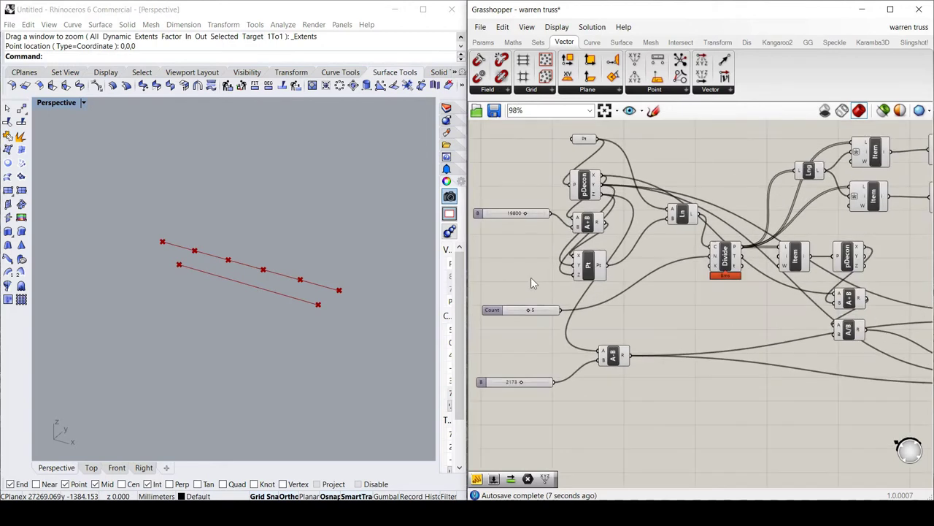
pyautogui.scroll(-2, 532, 268)
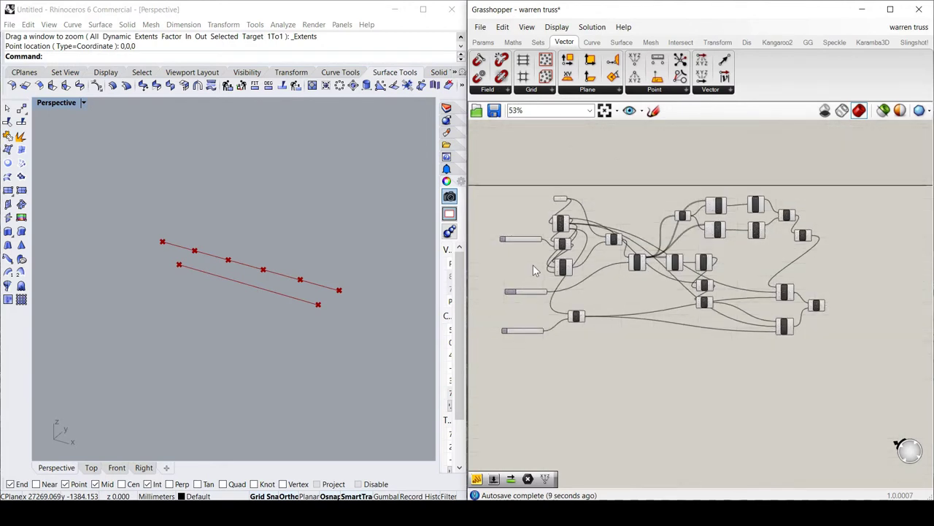
pyautogui.scroll(5, 533, 270)
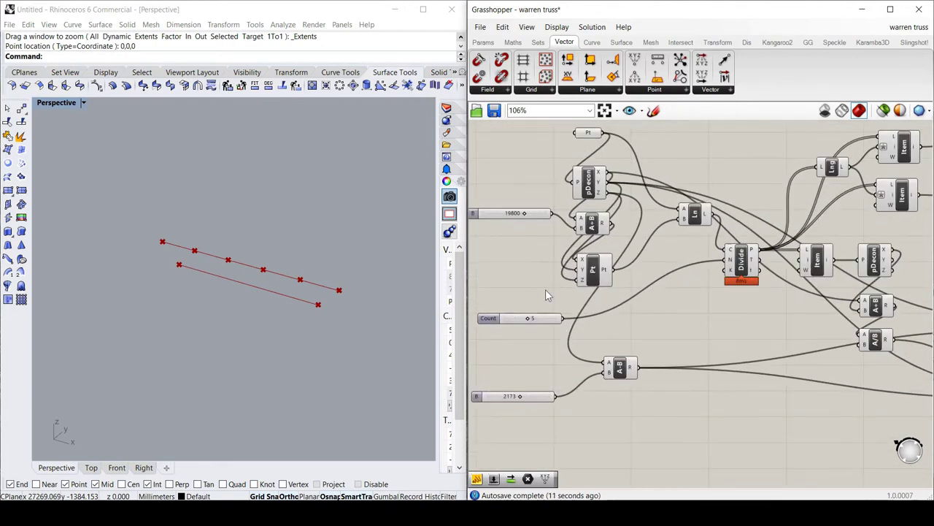
pyautogui.scroll(-2, 549, 287)
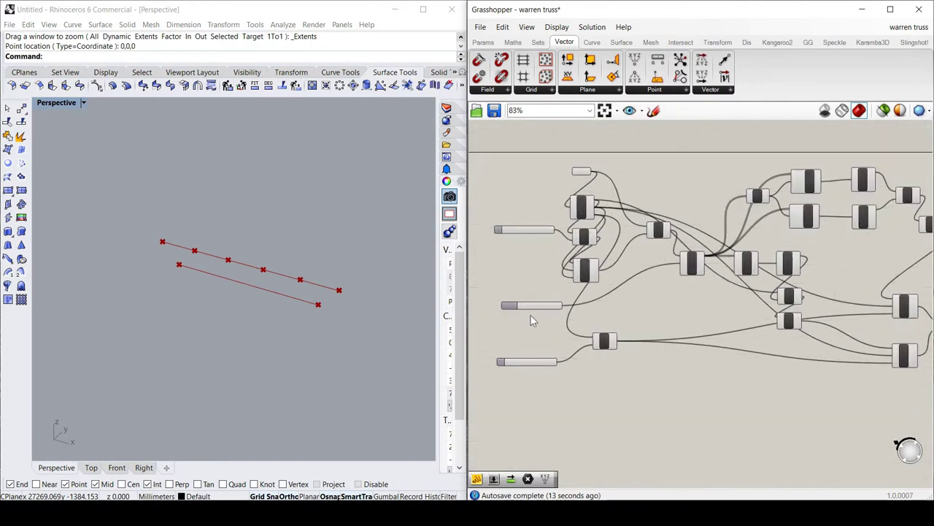
pyautogui.scroll(1, 511, 306)
pyautogui.click(506, 307)
pyautogui.scroll(-4, 628, 314)
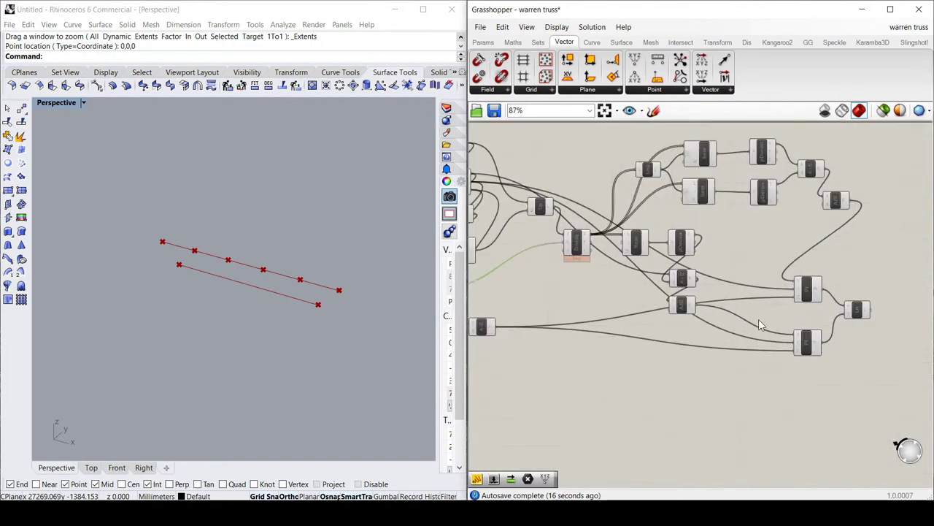
pyautogui.scroll(1, 608, 338)
pyautogui.scroll(1, 770, 328)
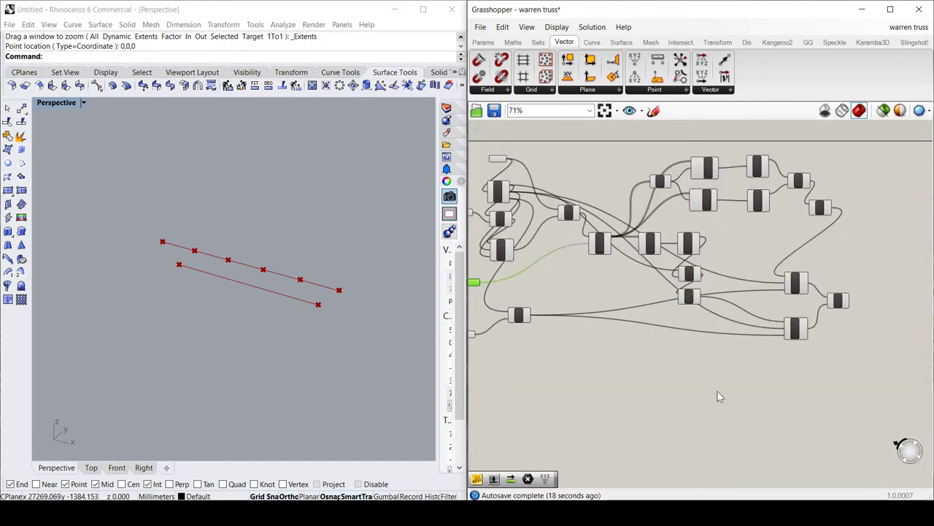
# Add a Subtraction (A-B) component with the Count slider wired into input A.
pyautogui.doubleClick(749, 387)
pyautogui.write('s')
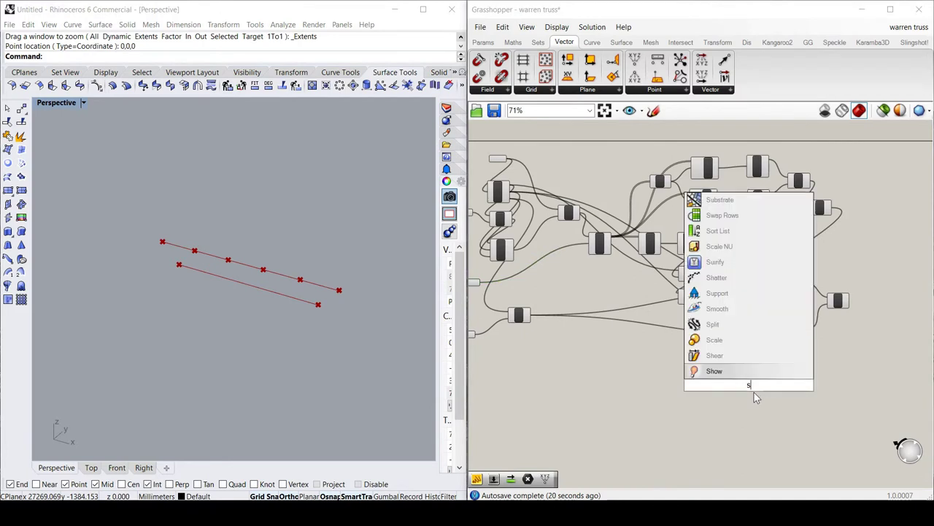
pyautogui.write('ubtra')
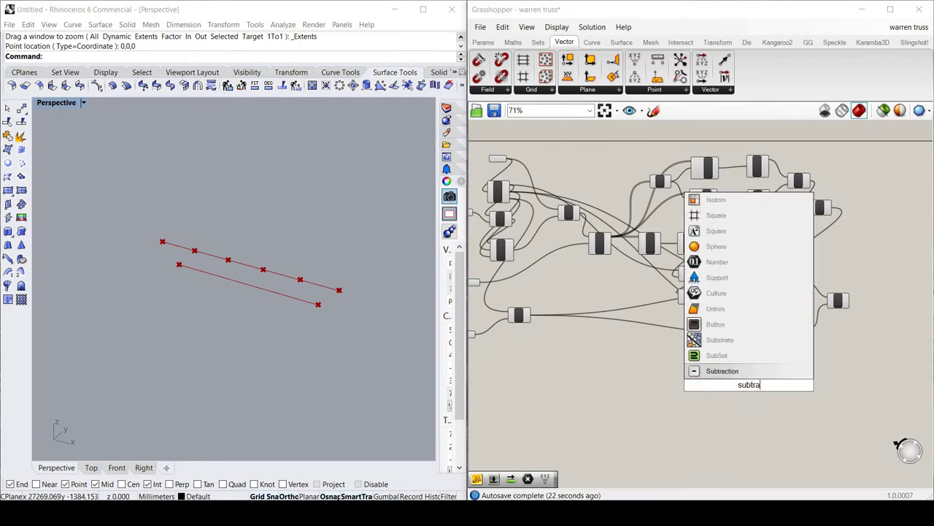
pyautogui.press('Return')
pyautogui.scroll(2, 562, 337)
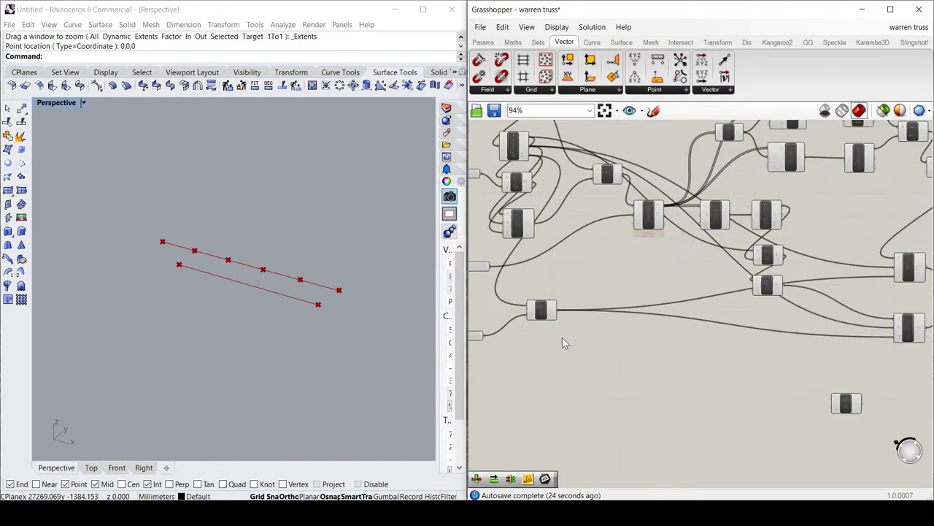
pyautogui.moveTo(491, 267); pyautogui.dragTo(831, 401)
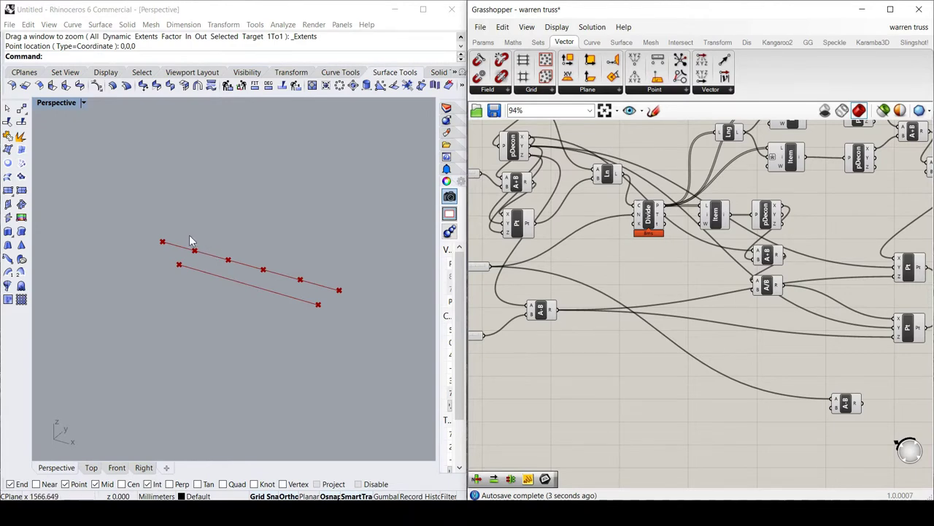
pyautogui.scroll(2, 816, 381)
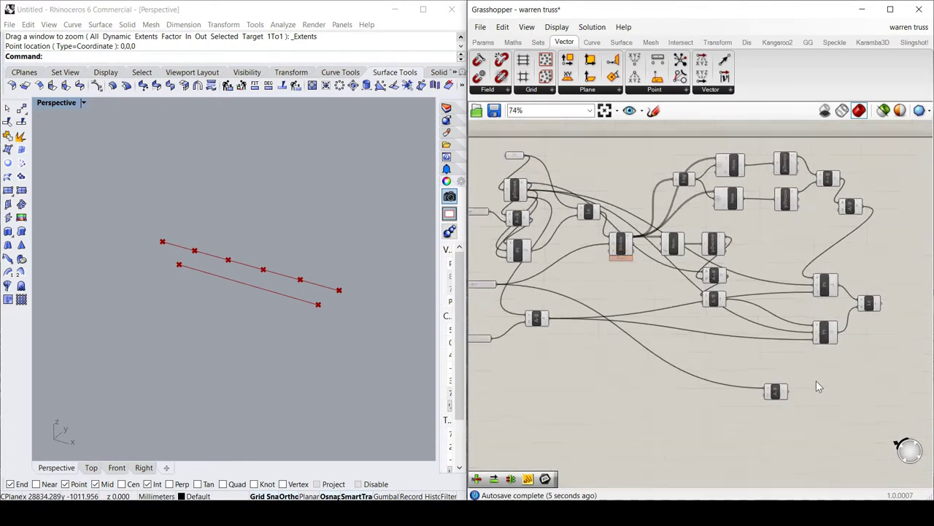
pyautogui.moveTo(759, 398); pyautogui.dragTo(778, 386)
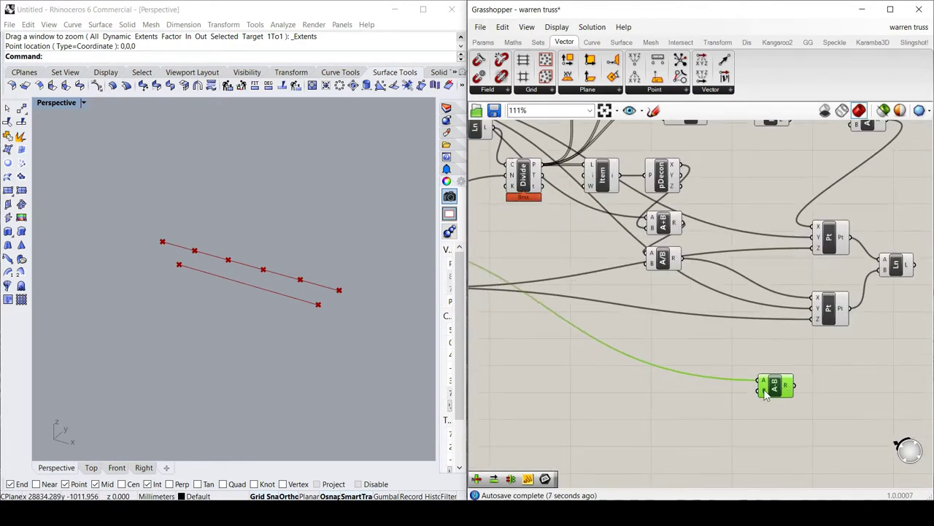
# Give the subtraction's B input a fixed value through Set Data Item.
pyautogui.rightClick(762, 388)
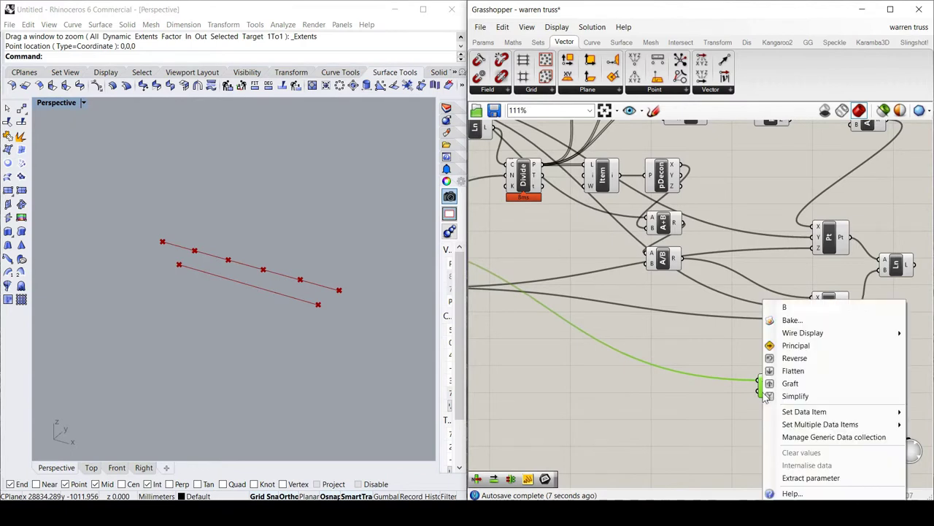
pyautogui.click(810, 417)
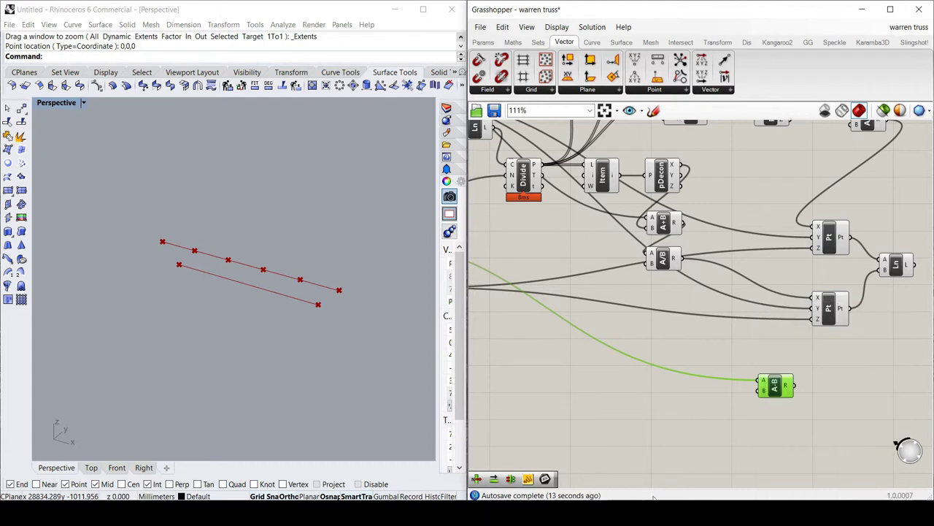
pyautogui.scroll(2, 757, 381)
pyautogui.scroll(-2, 642, 337)
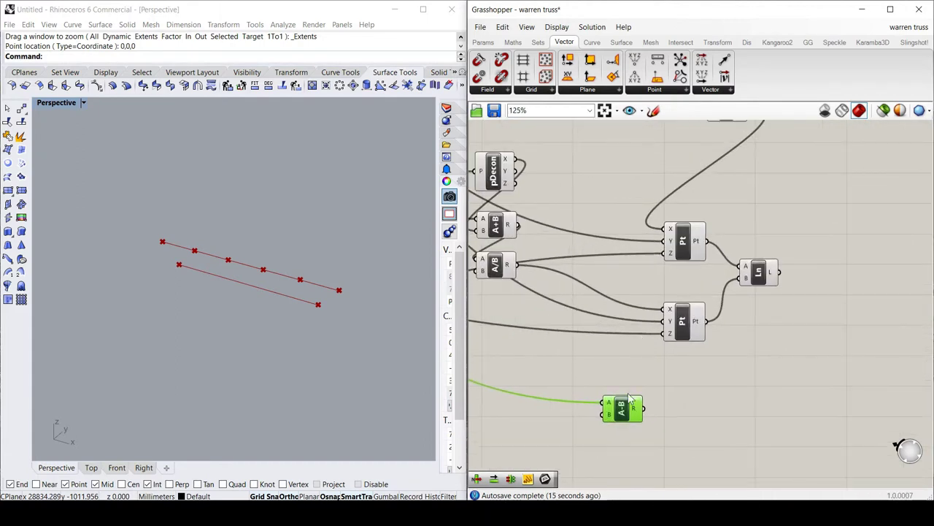
pyautogui.scroll(-2, 662, 397)
pyautogui.scroll(3, 599, 329)
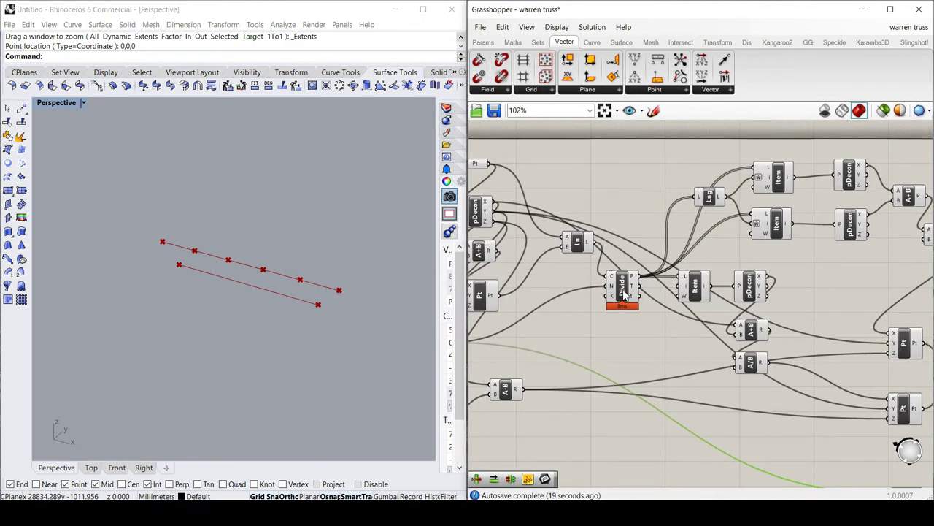
pyautogui.scroll(-3, 807, 390)
pyautogui.scroll(2, 708, 376)
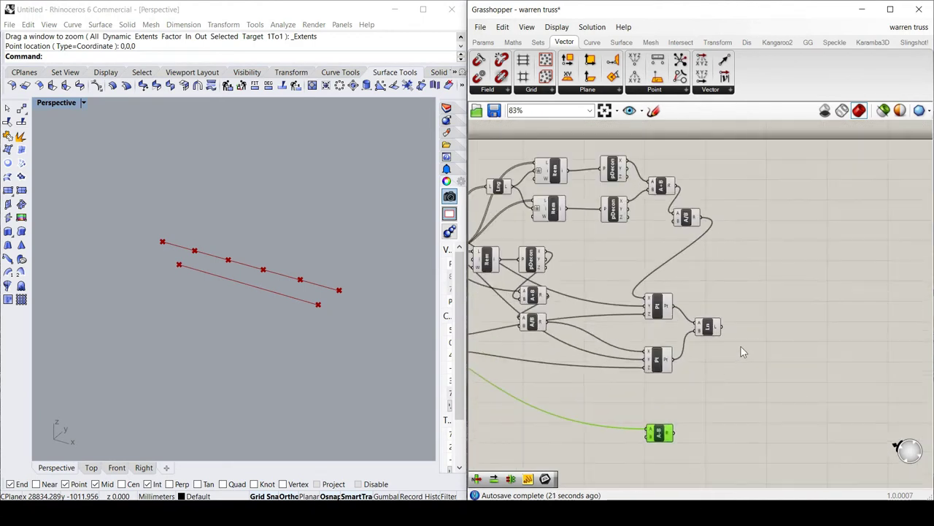
# Divide the lower line with a second Divide Curve, its count from the A-B result, yielding five points.
pyautogui.doubleClick(757, 338)
pyautogui.write('divid')
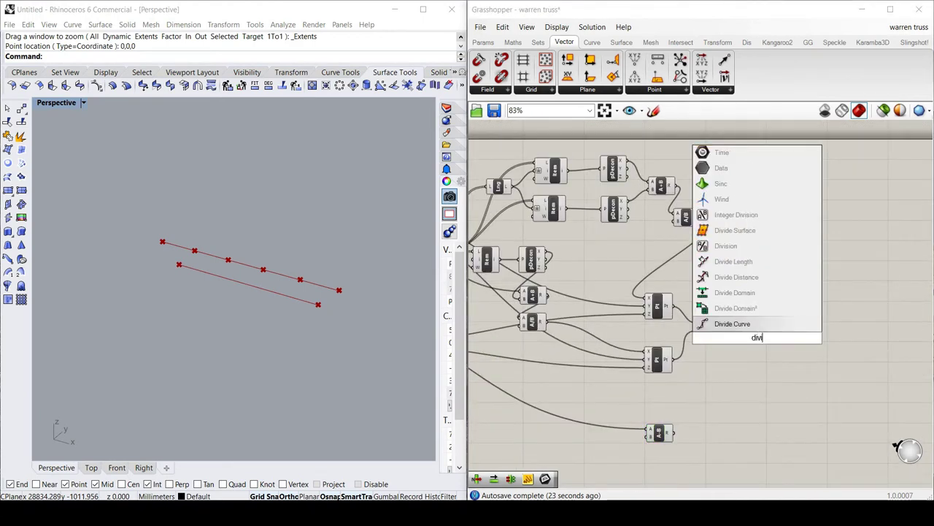
pyautogui.click(717, 322)
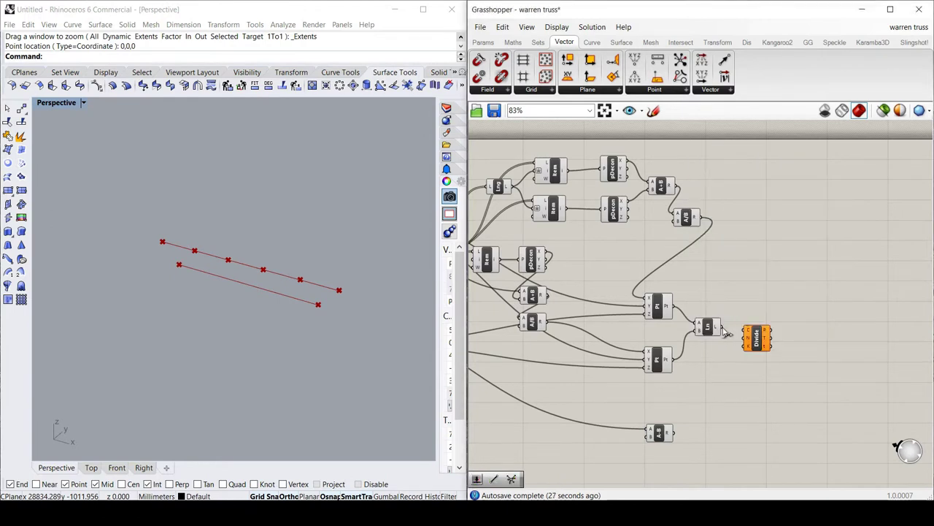
pyautogui.moveTo(720, 327); pyautogui.dragTo(746, 330)
pyautogui.moveTo(677, 432); pyautogui.dragTo(744, 343)
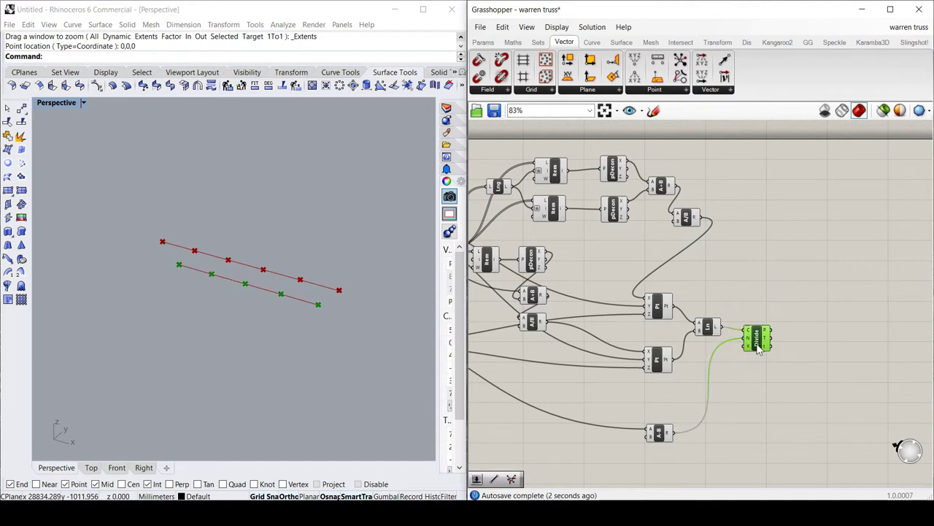
pyautogui.moveTo(759, 349); pyautogui.dragTo(759, 369)
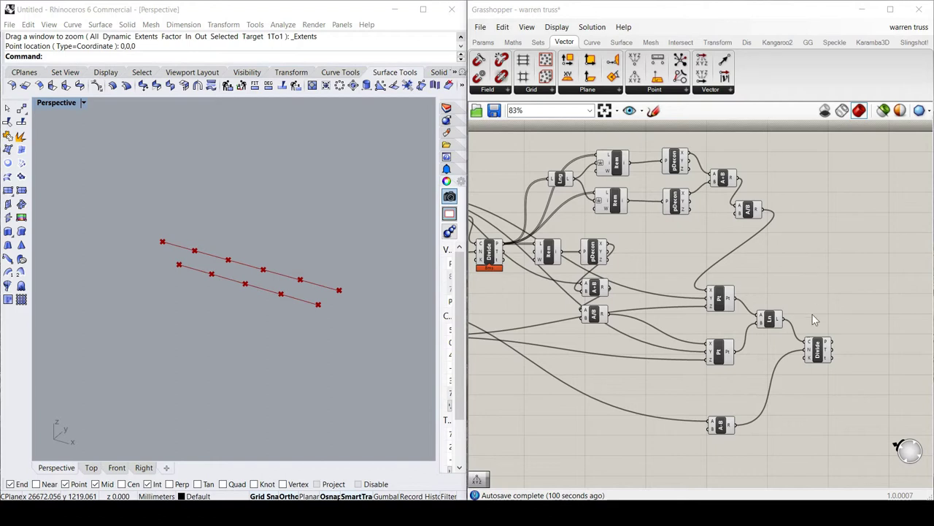
pyautogui.moveTo(816, 354); pyautogui.dragTo(801, 373)
pyautogui.click(825, 339)
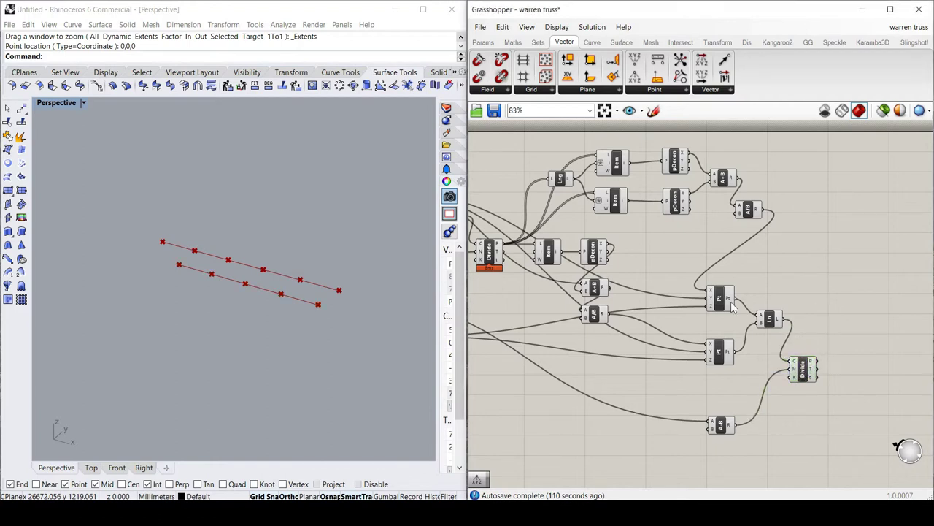
pyautogui.click(804, 374)
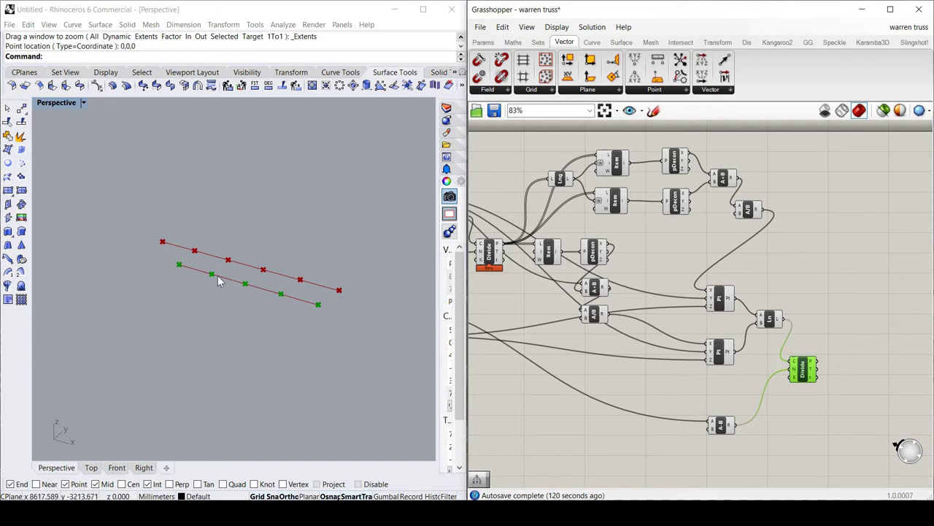
# Add Sort Points fed by the lower Divide's points, outputting five sorted points.
pyautogui.click(786, 267)
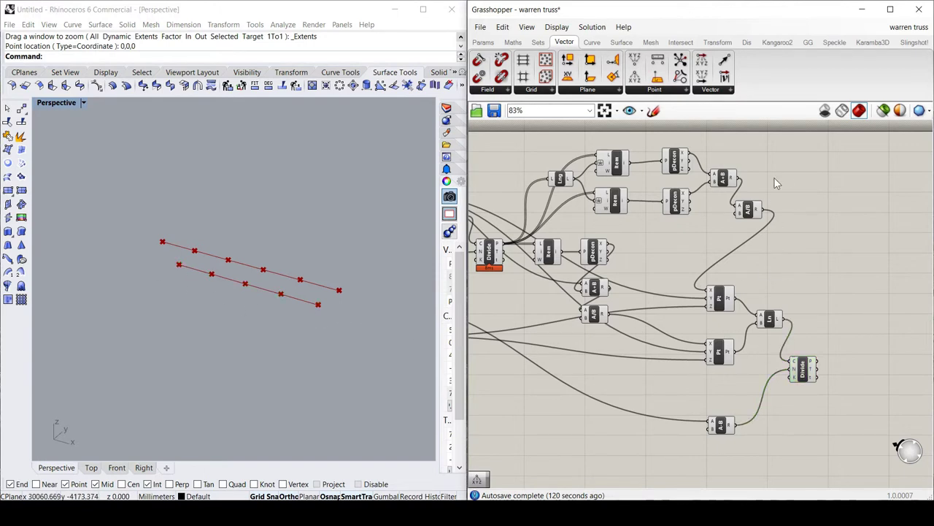
pyautogui.click(687, 89)
pyautogui.click(743, 248)
pyautogui.click(858, 383)
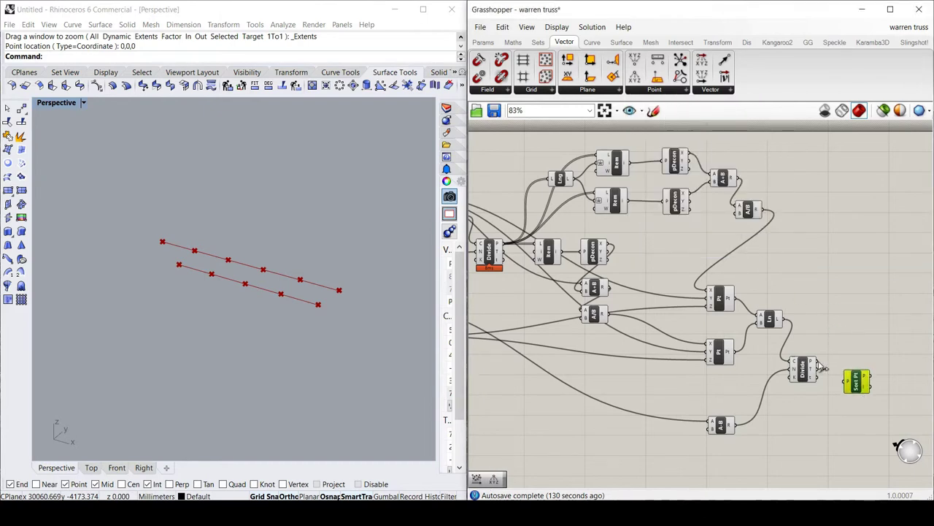
pyautogui.moveTo(822, 368); pyautogui.dragTo(857, 370)
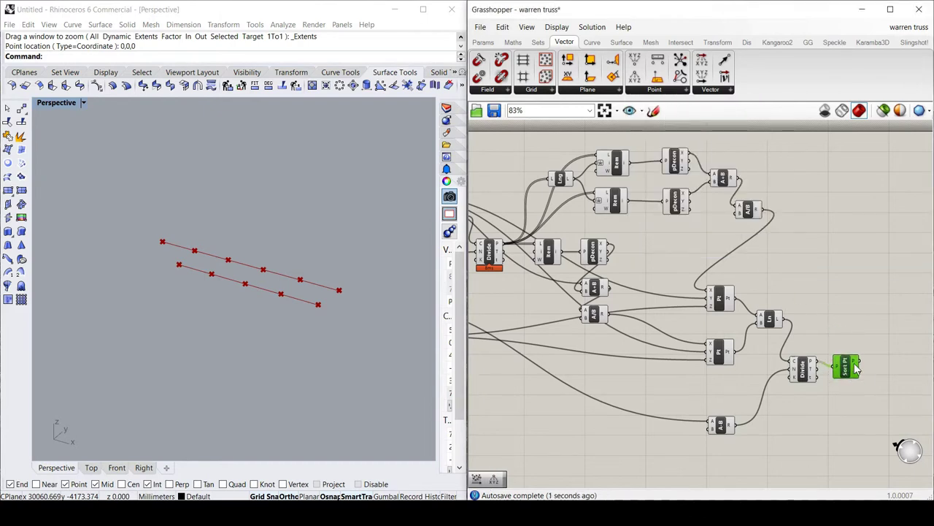
pyautogui.moveTo(856, 369)
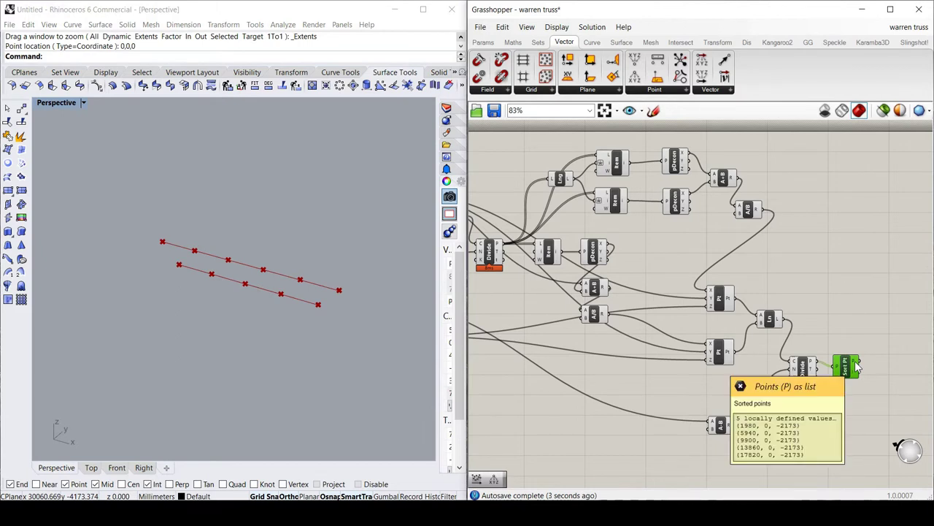
pyautogui.click(795, 262)
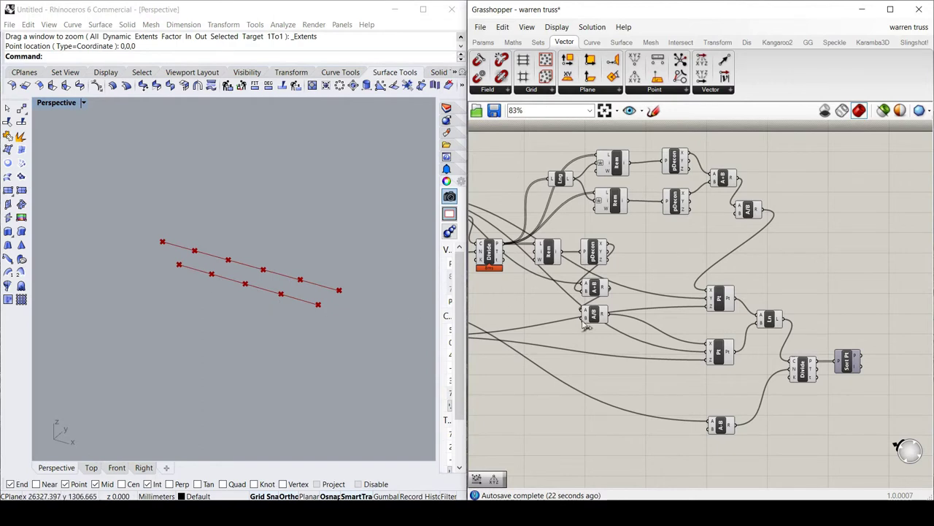
pyautogui.click(538, 43)
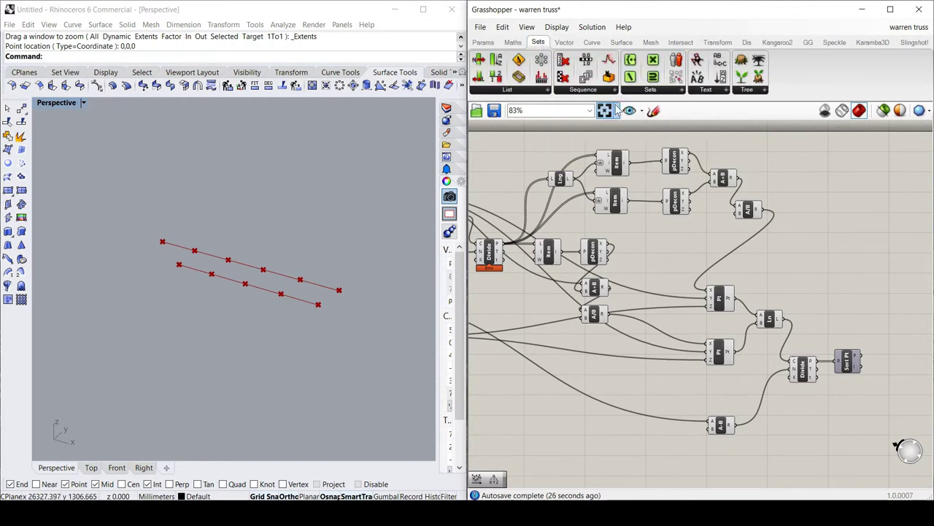
# Add a Cull Nth component and wire the list length into its N input.
pyautogui.click(584, 90)
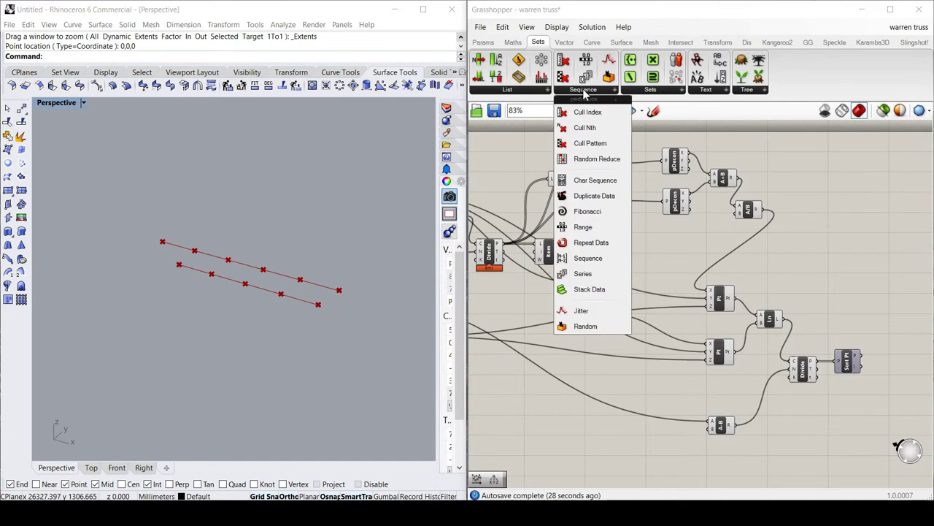
pyautogui.click(608, 133)
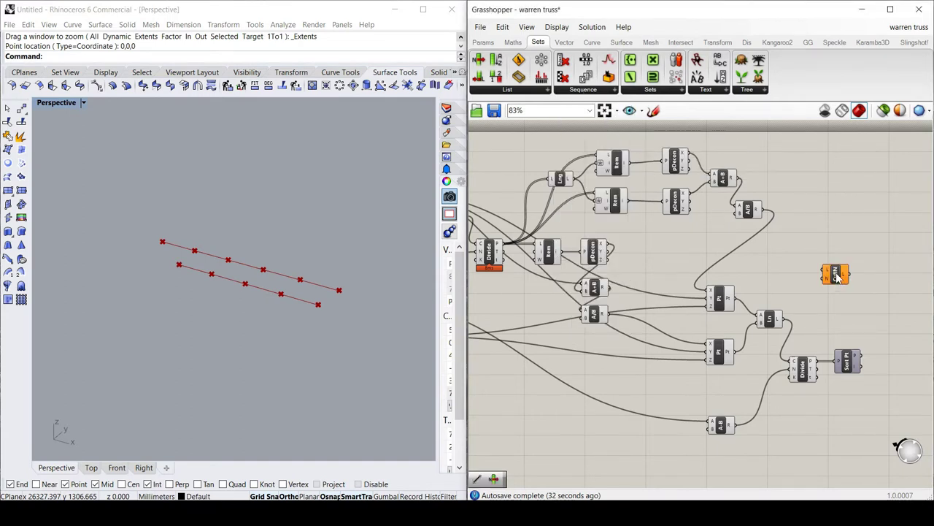
pyautogui.click(834, 268)
pyautogui.moveTo(843, 268); pyautogui.dragTo(832, 266)
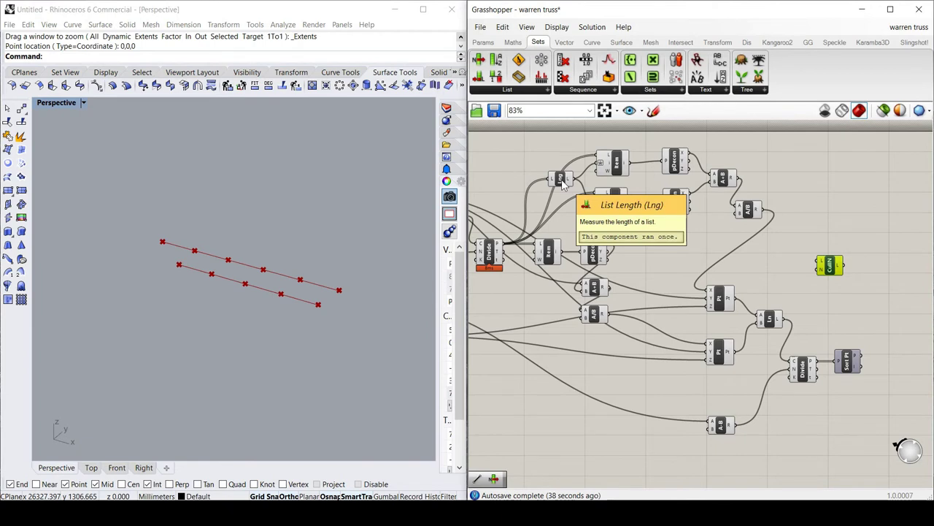
pyautogui.moveTo(572, 186)
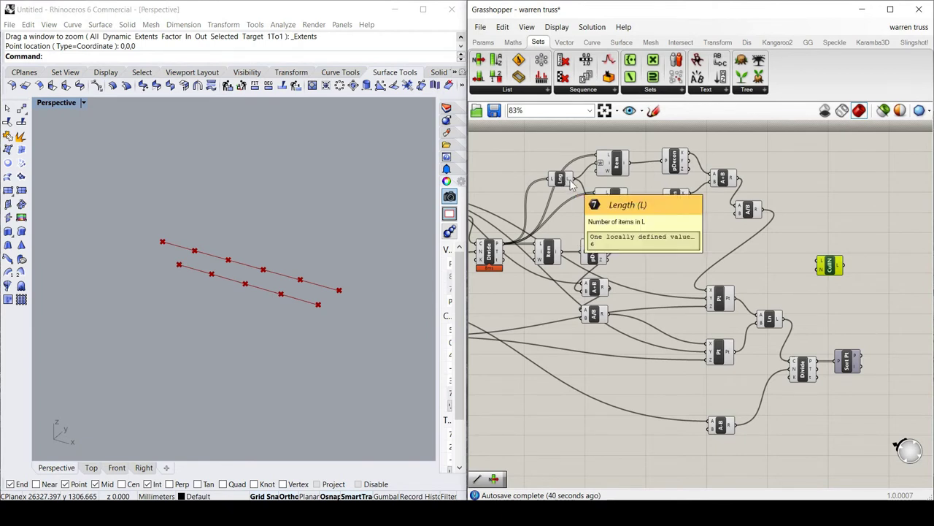
pyautogui.moveTo(576, 183); pyautogui.dragTo(816, 276)
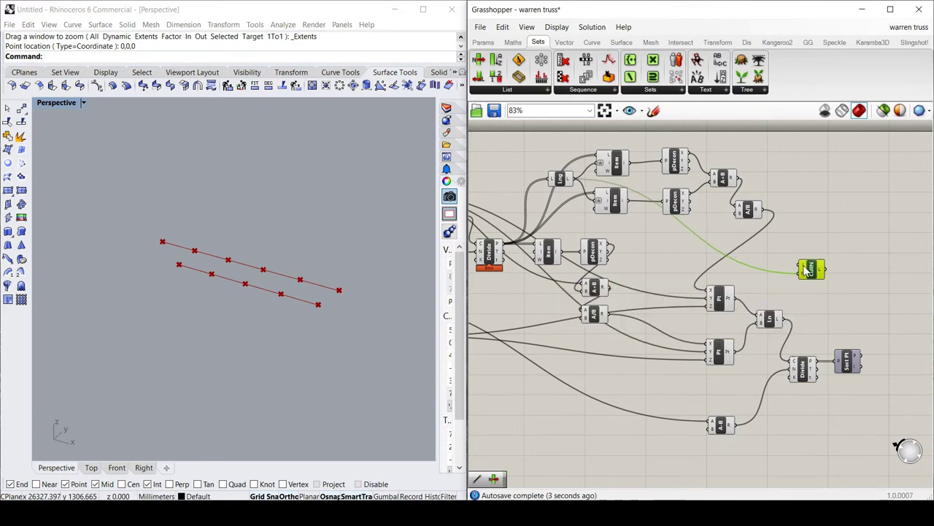
# Feed the top-chord division points into Cull Nth, dropping the last point.
pyautogui.click(497, 250)
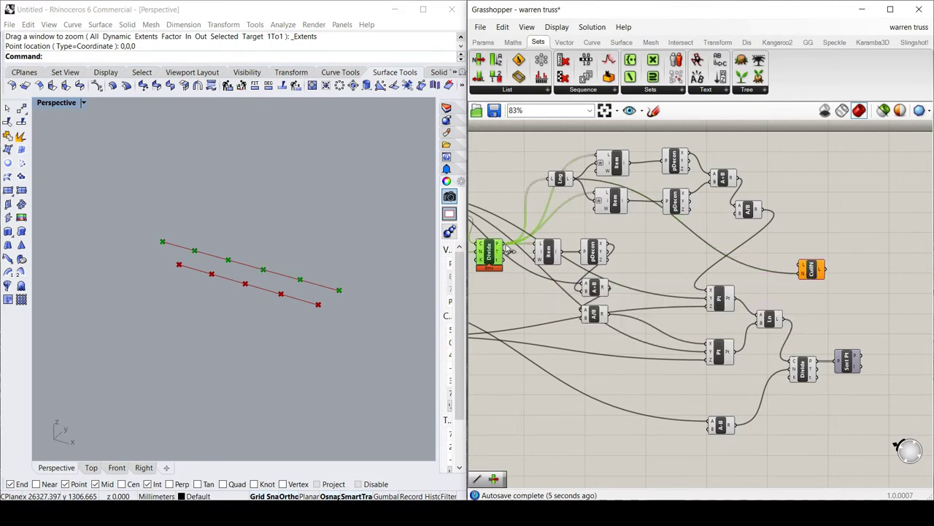
pyautogui.moveTo(509, 251); pyautogui.dragTo(803, 270)
pyautogui.click(808, 273)
pyautogui.click(804, 273)
pyautogui.click(803, 273)
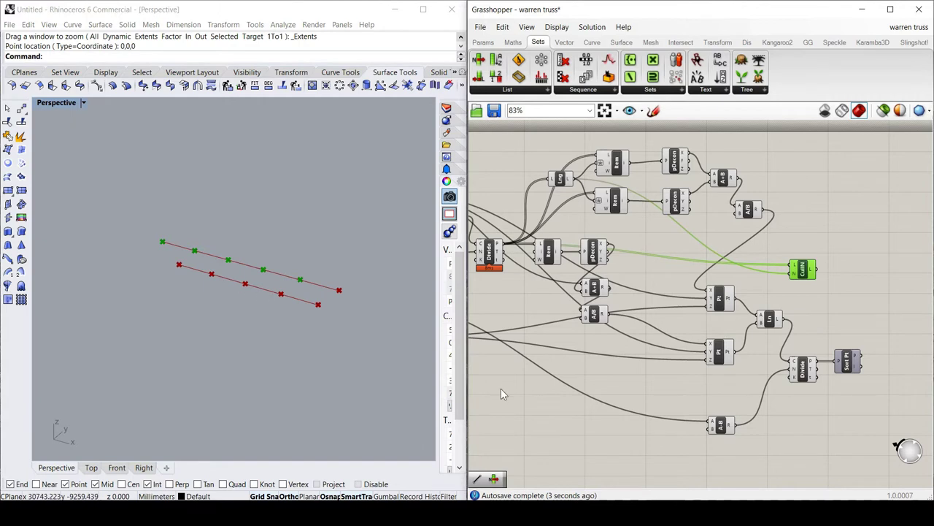
pyautogui.doubleClick(855, 309)
pyautogui.write('line')
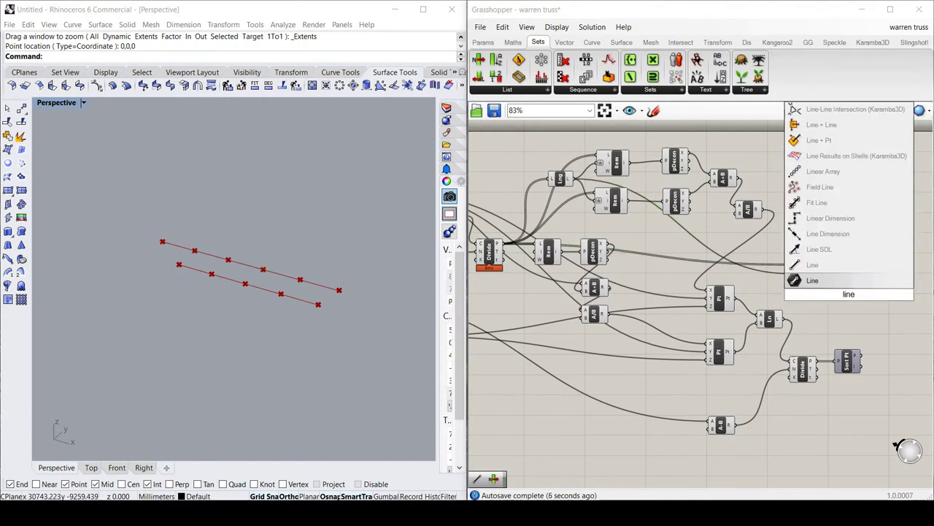
# Add a Line from the CullN points to the sorted points, drawing the first diagonals.
pyautogui.click(822, 265)
pyautogui.moveTo(869, 302); pyautogui.dragTo(889, 303)
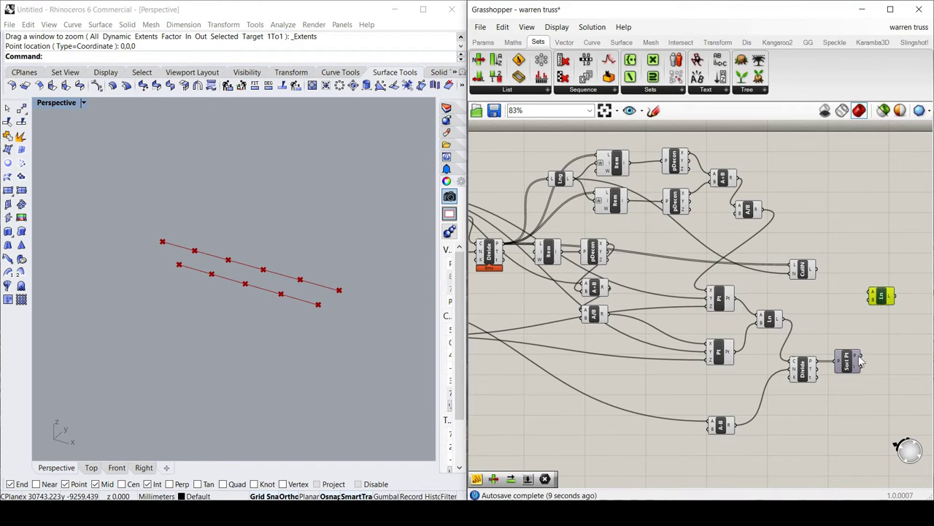
pyautogui.moveTo(815, 270); pyautogui.dragTo(873, 299)
pyautogui.moveTo(862, 355); pyautogui.dragTo(871, 300)
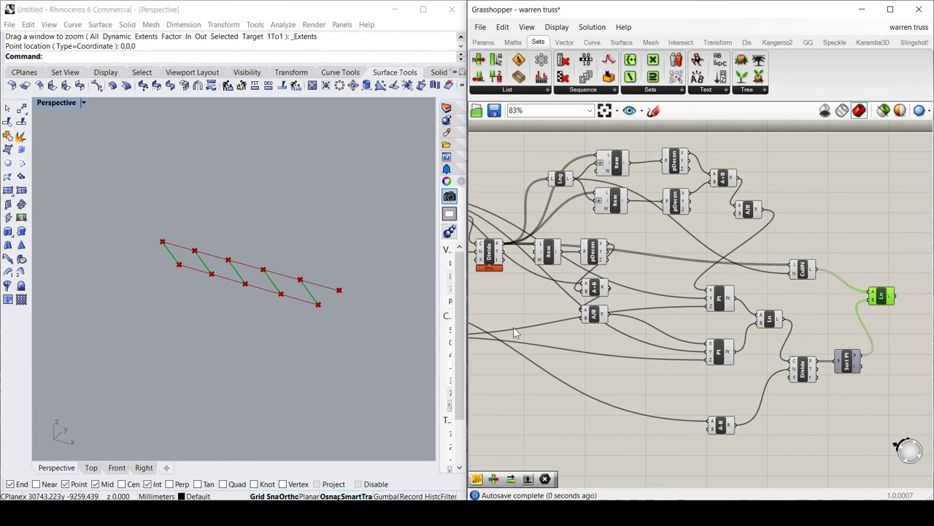
pyautogui.click(362, 248)
pyautogui.click(812, 223)
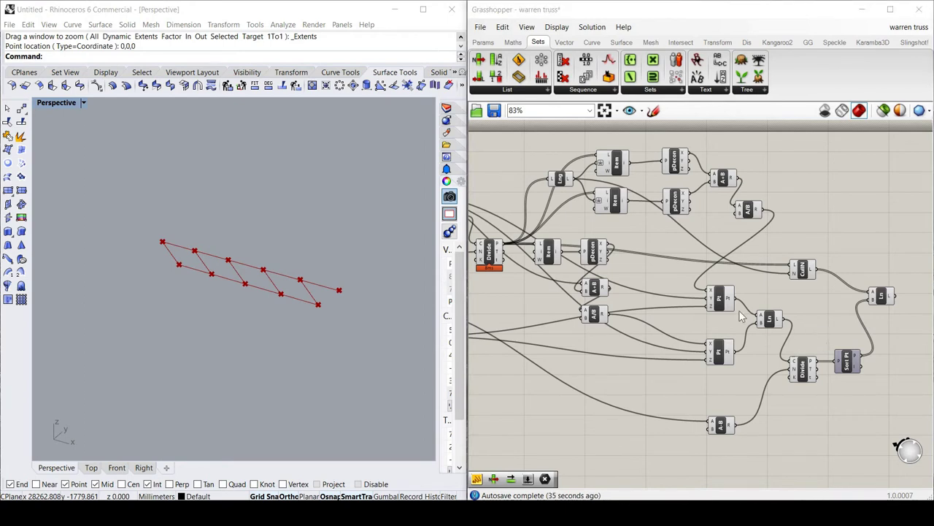
pyautogui.click(809, 223)
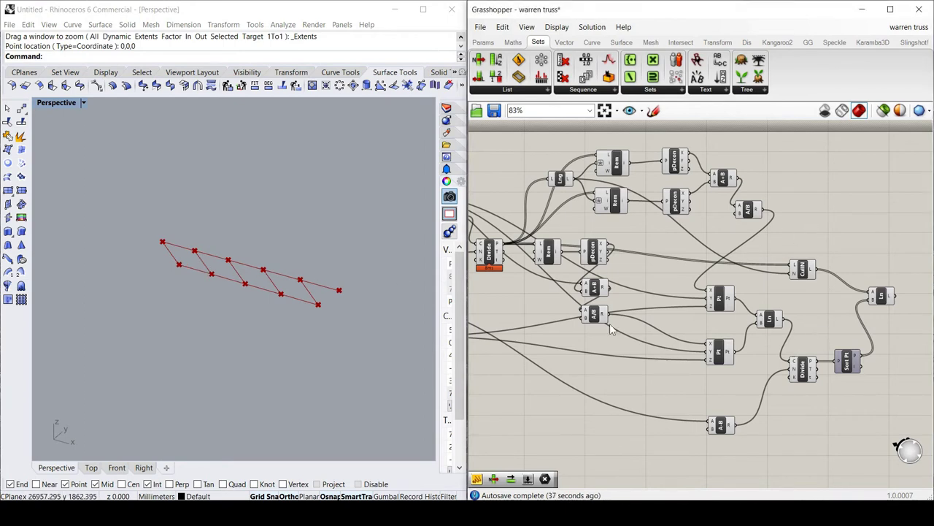
pyautogui.click(491, 255)
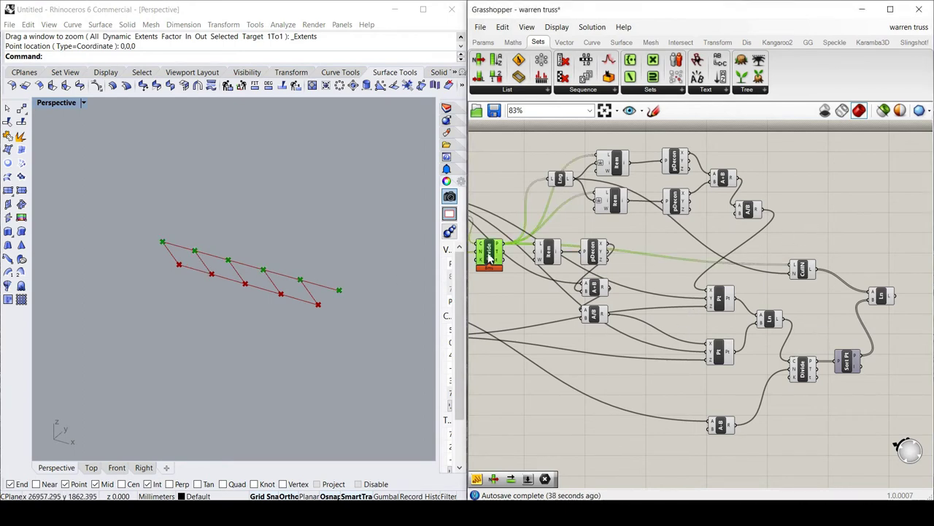
# Add a Cull Index component fed by the top Divide's points, dropping the first point.
pyautogui.click(588, 91)
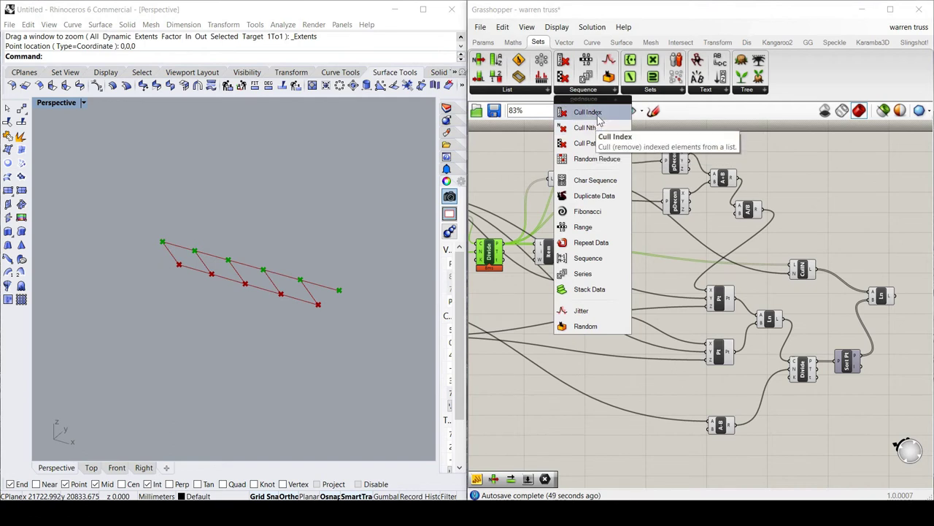
pyautogui.click(588, 112)
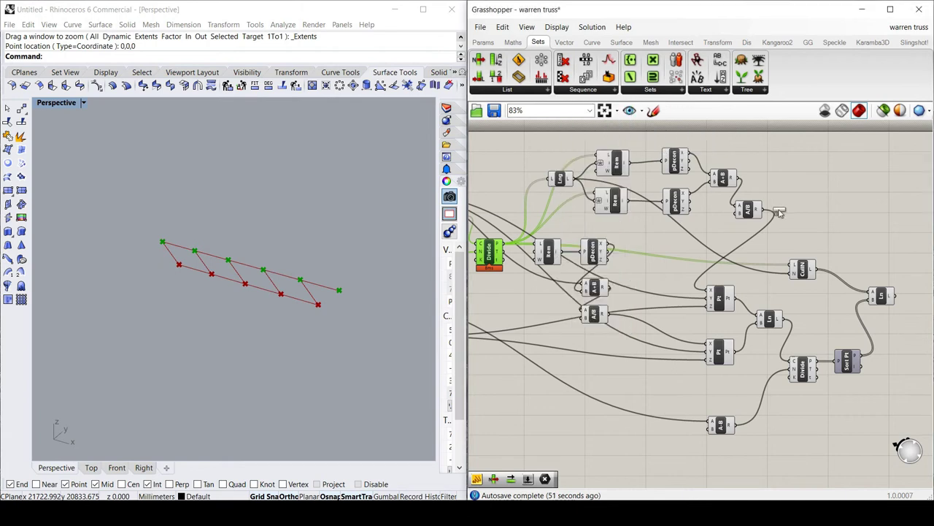
pyautogui.click(860, 227)
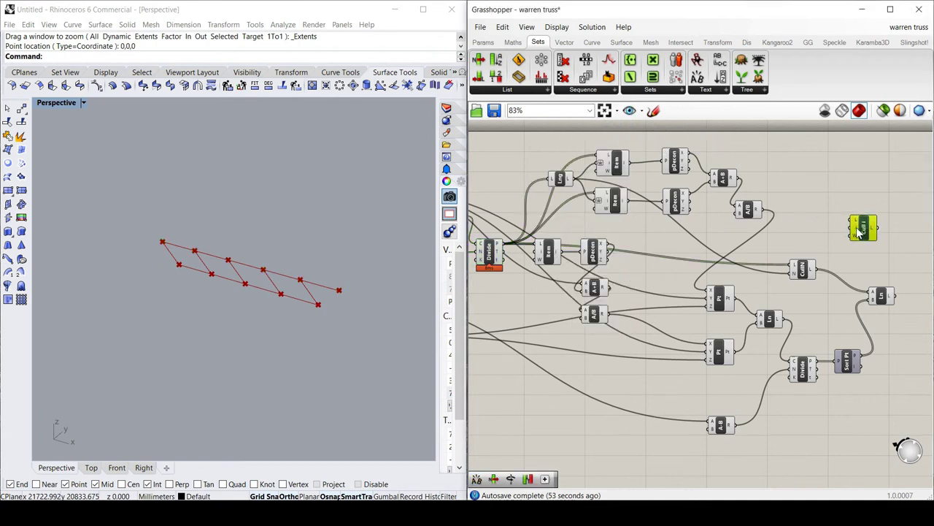
pyautogui.rightClick(857, 230)
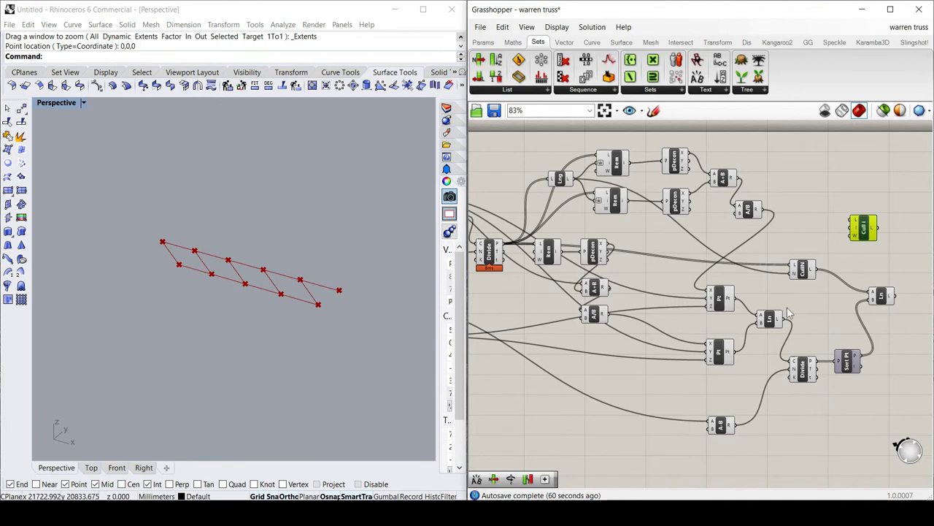
pyautogui.click(808, 233)
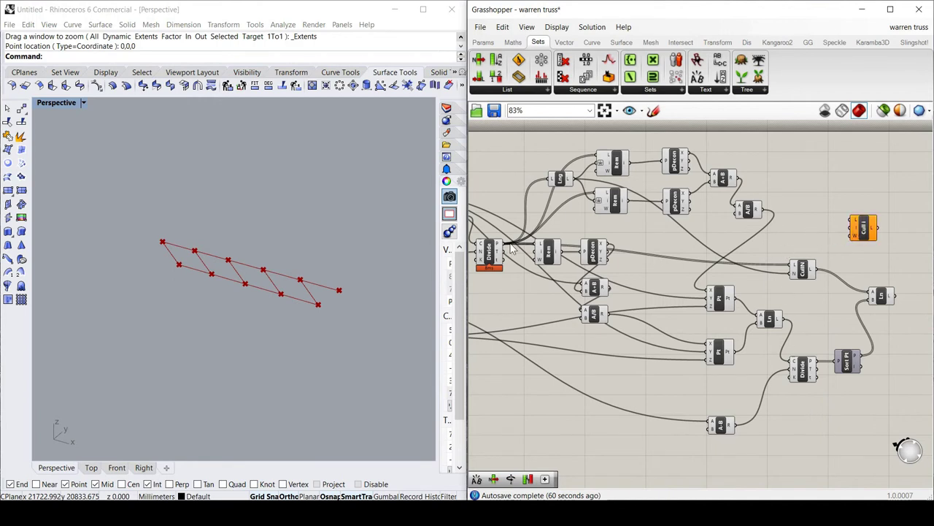
pyautogui.moveTo(501, 243); pyautogui.dragTo(859, 226)
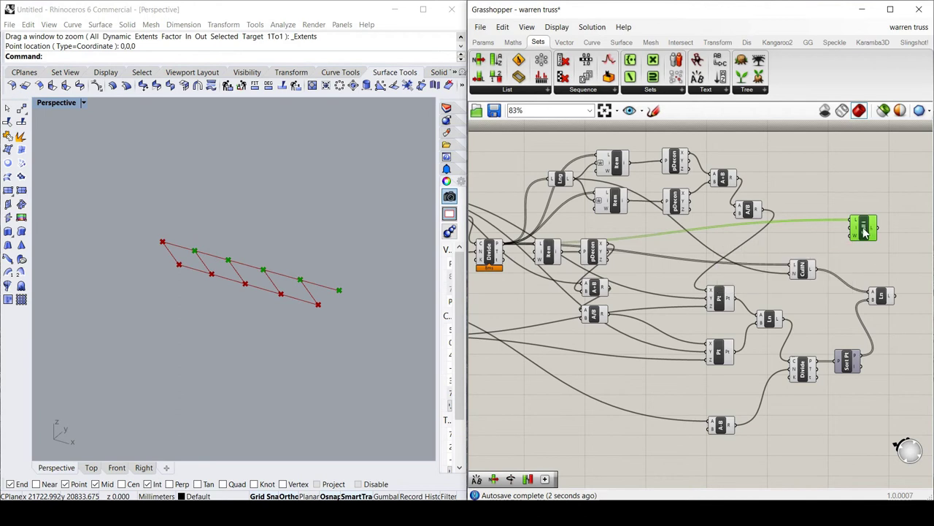
# Move the diagonal Line component down and to the right.
pyautogui.scroll(2, 644, 256)
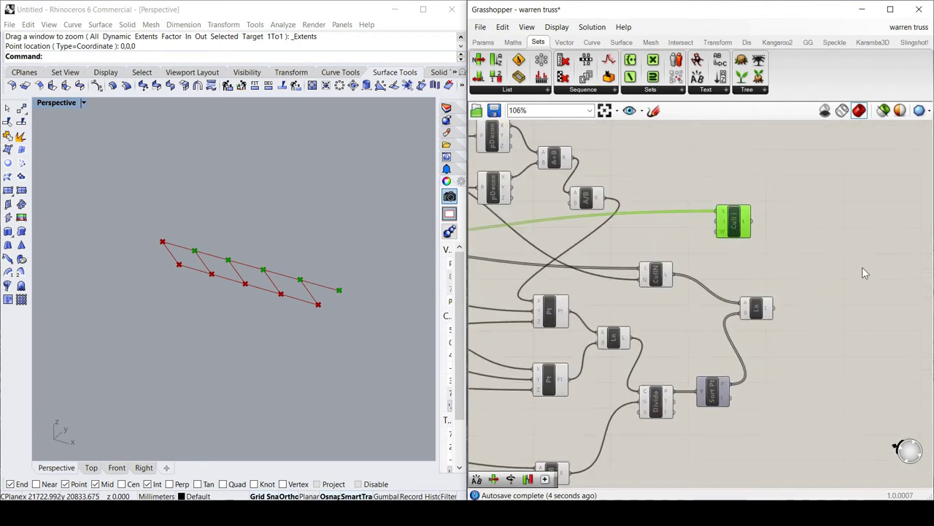
pyautogui.click(759, 252)
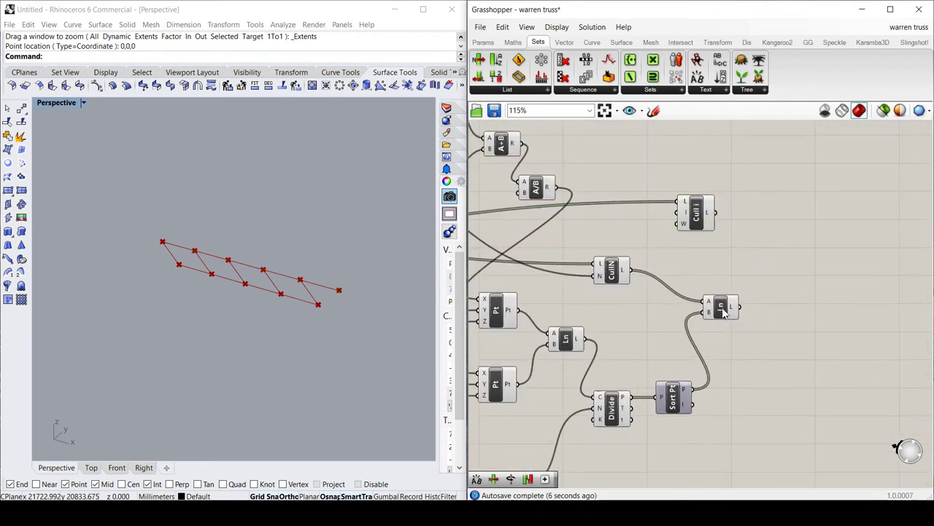
pyautogui.moveTo(727, 309); pyautogui.dragTo(745, 328)
pyautogui.doubleClick(815, 274)
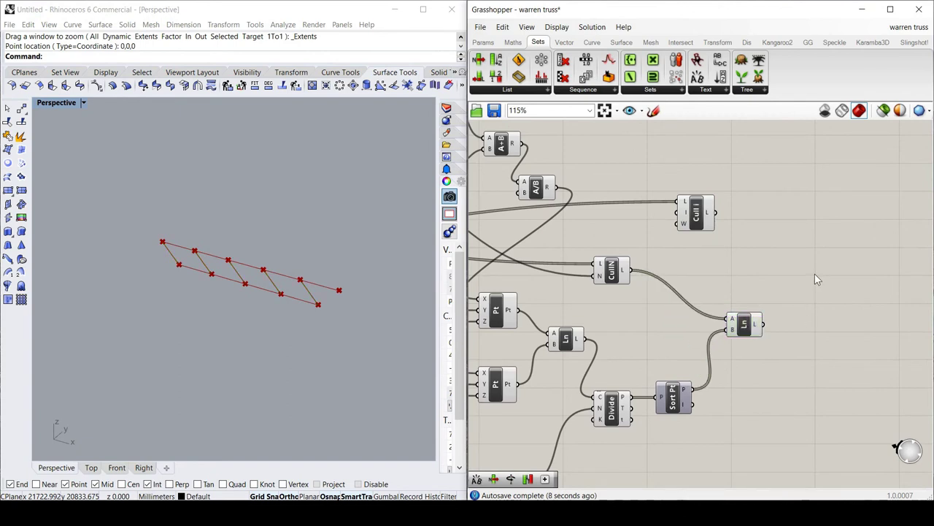
# Add a Line from the sorted points to the Cull Index points, completing the zigzag.
pyautogui.write('line')
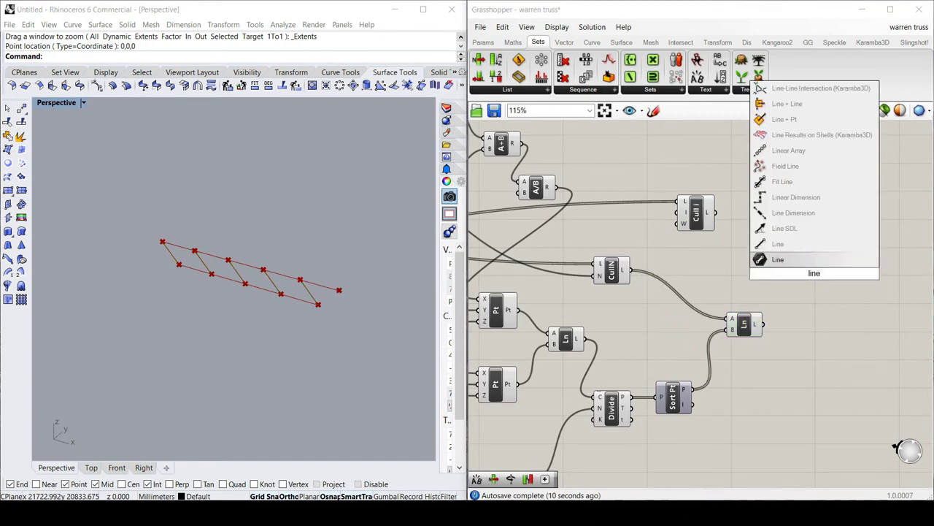
pyautogui.click(789, 245)
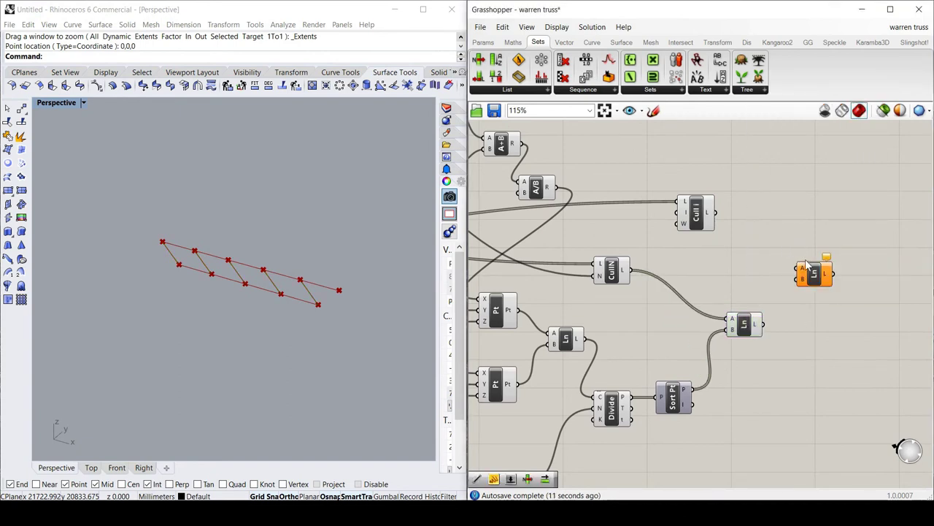
pyautogui.click(698, 216)
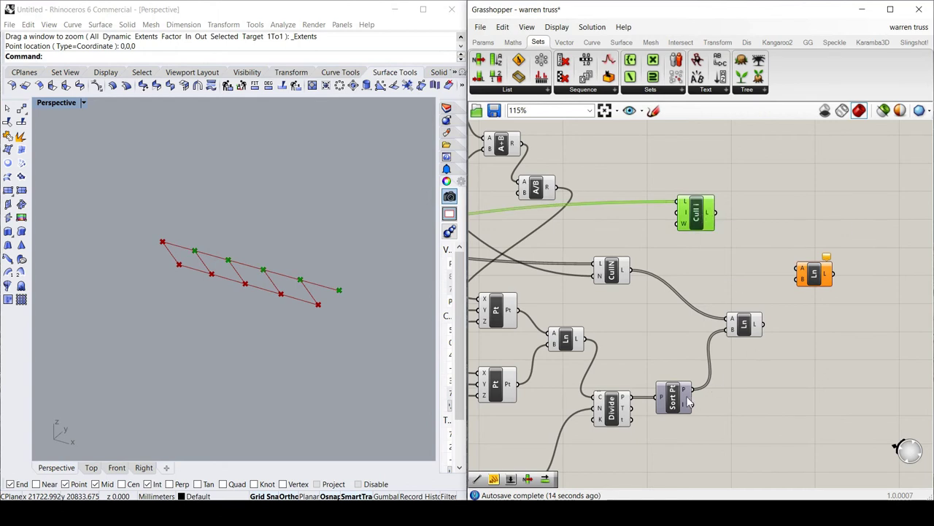
pyautogui.click(679, 402)
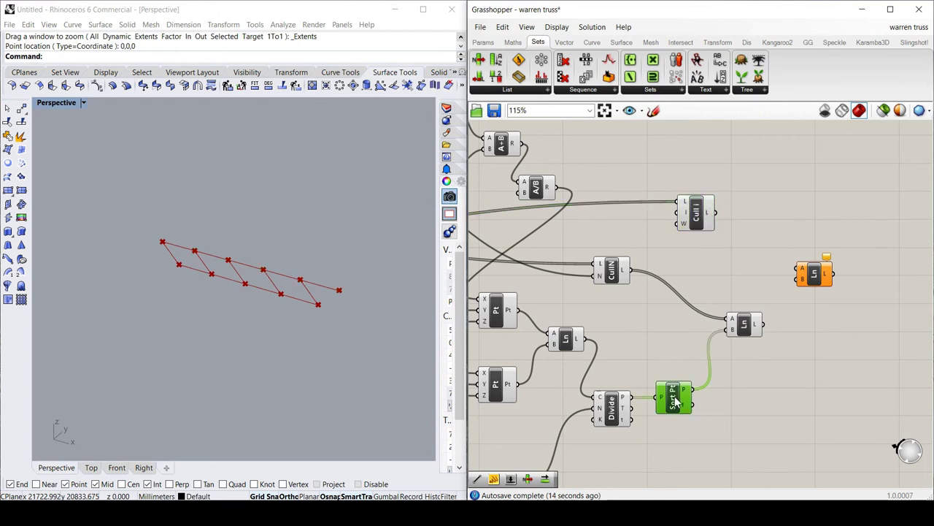
pyautogui.click(613, 409)
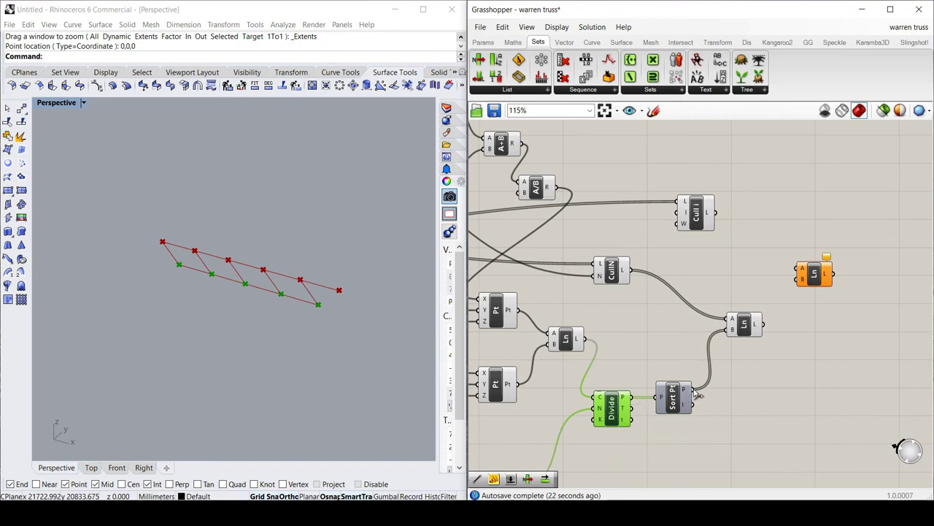
pyautogui.moveTo(697, 394); pyautogui.dragTo(798, 273)
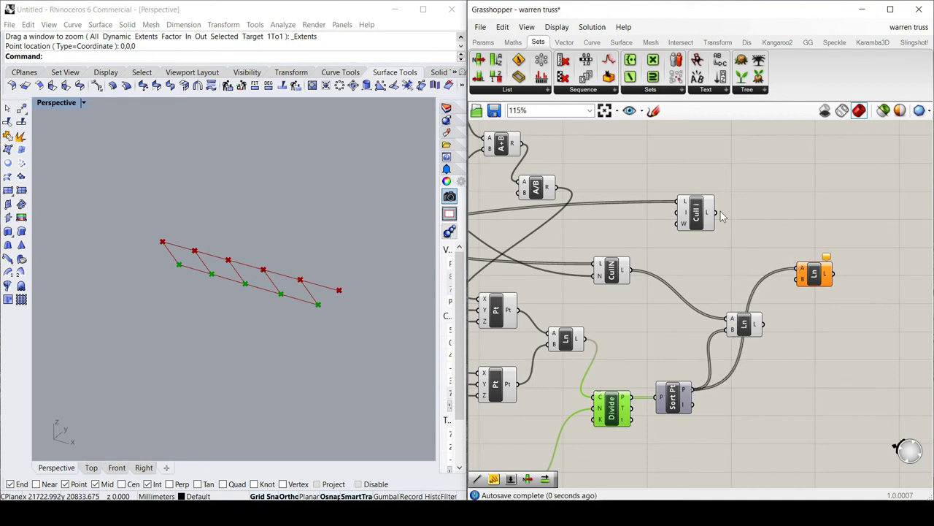
pyautogui.moveTo(721, 216); pyautogui.dragTo(799, 277)
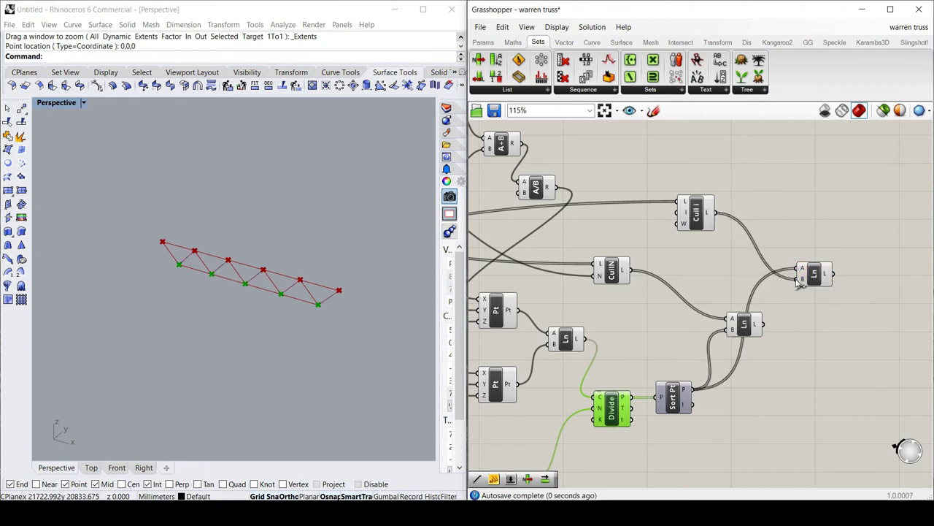
pyautogui.click(794, 232)
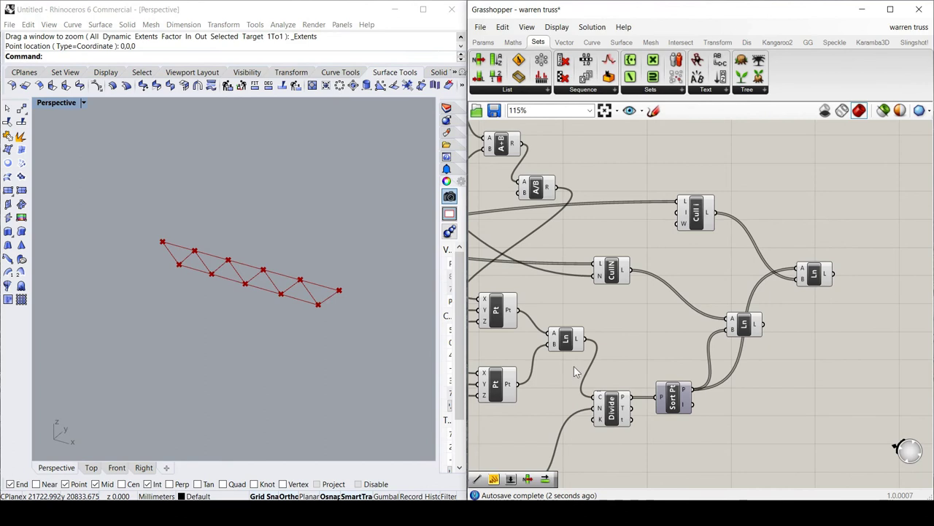
# Set the depth slider to 3083 and the Count slider to 7.
pyautogui.scroll(-8, 712, 264)
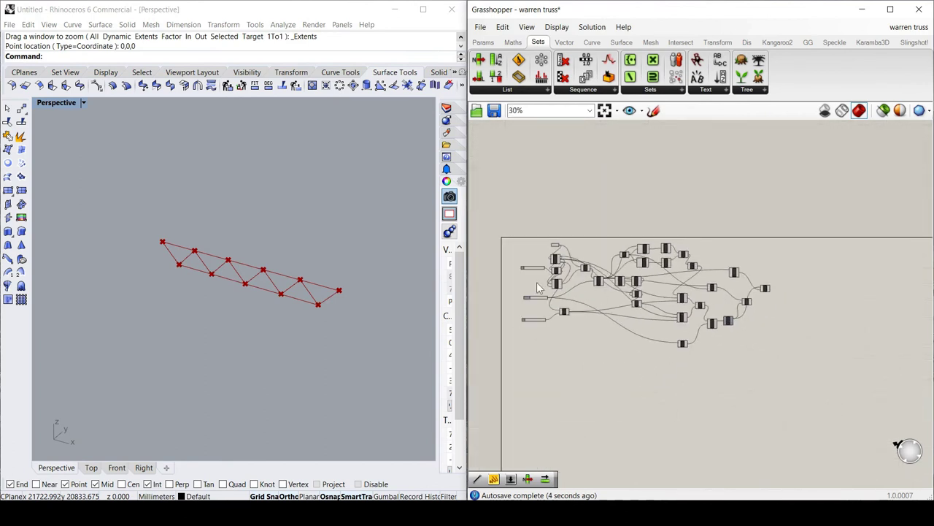
pyautogui.scroll(8, 537, 287)
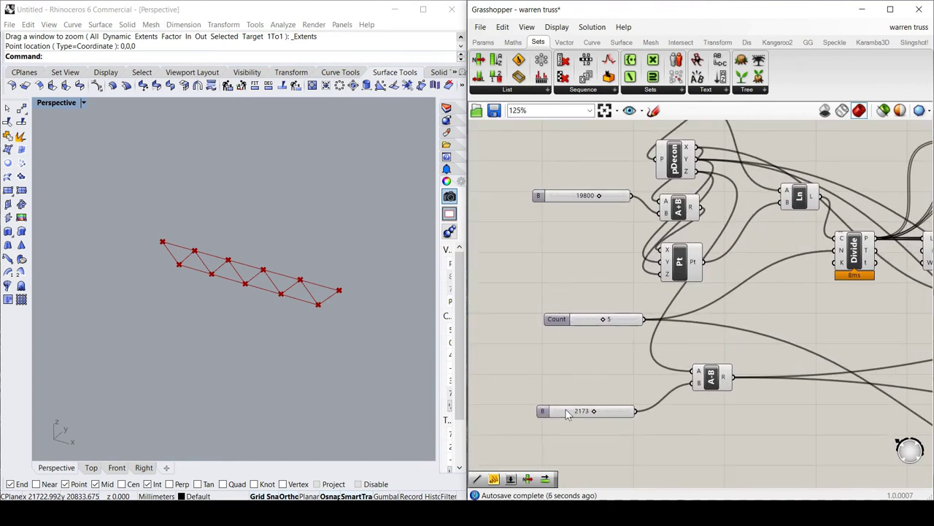
pyautogui.moveTo(597, 412); pyautogui.dragTo(612, 411)
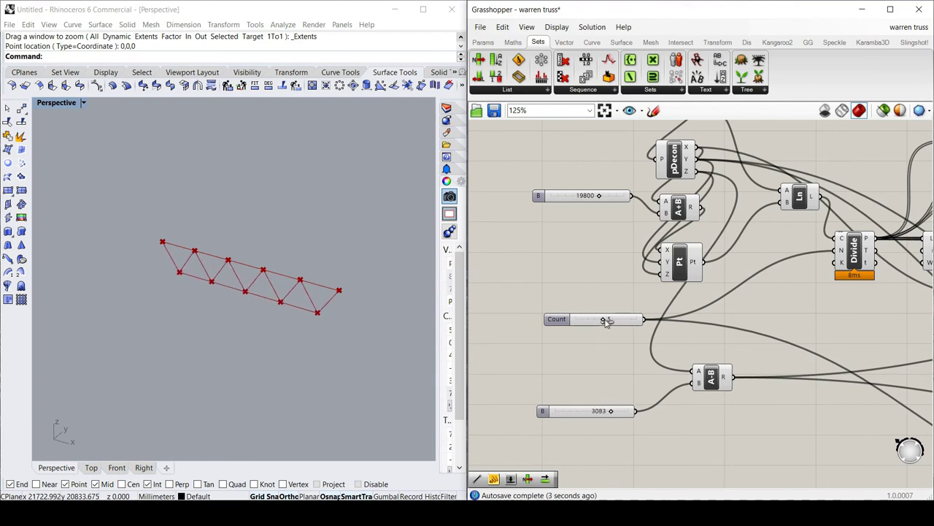
pyautogui.moveTo(605, 320)
pyautogui.mouseDown()
pyautogui.moveTo(590, 319)
pyautogui.moveTo(617, 323)
pyautogui.mouseUp()
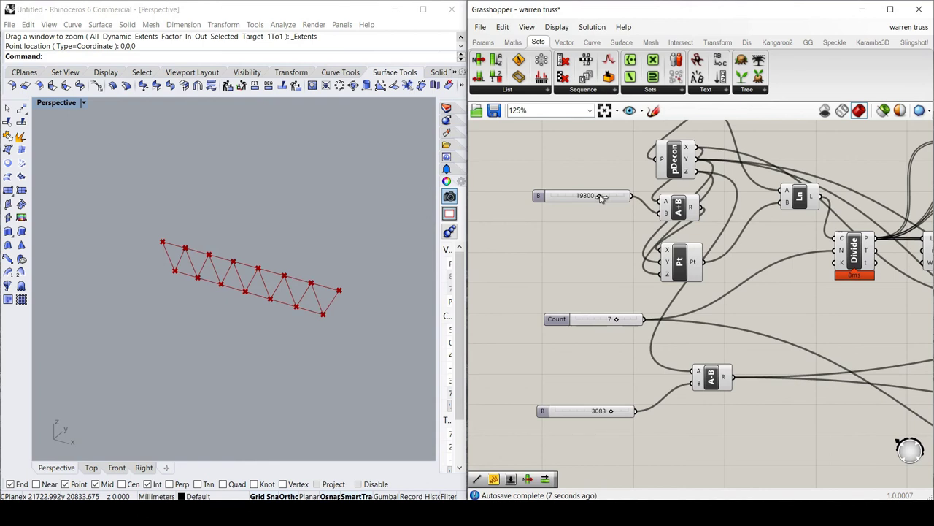